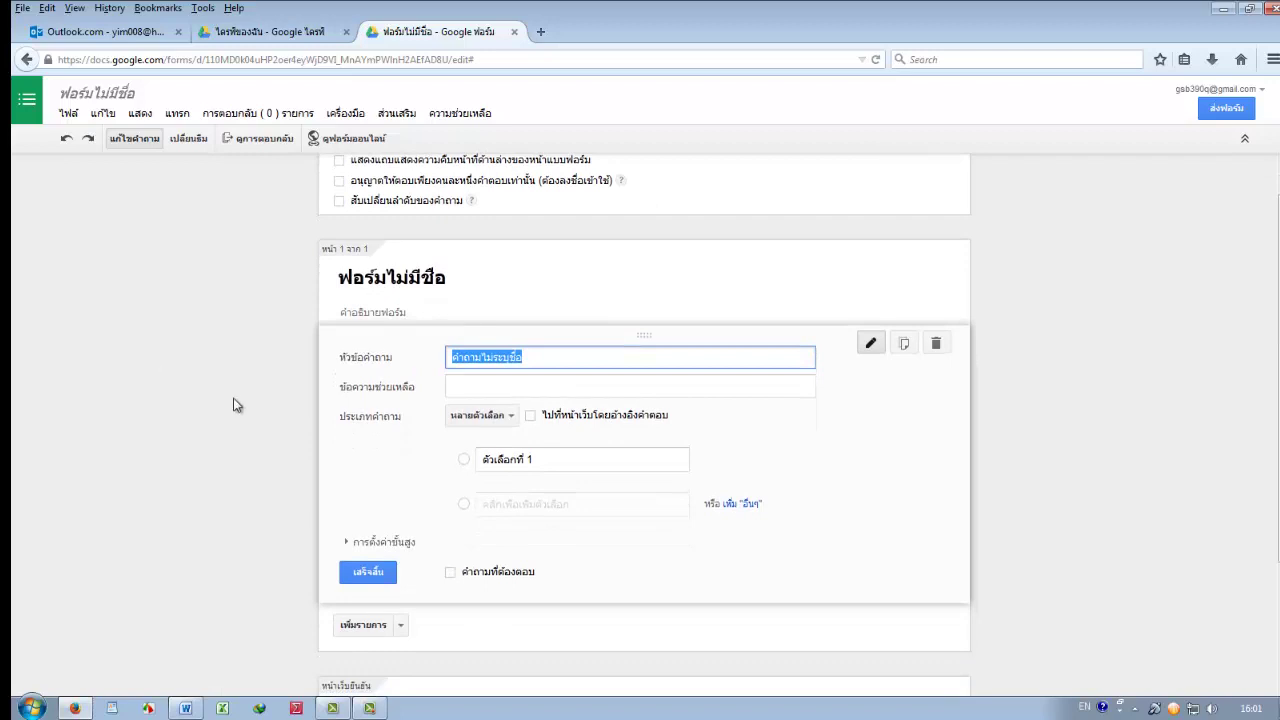
Copy the topic พฤติกรรมและปัจจัยที่มีอิทธิพลต่อการออมของนักเรียนกับธนาคารโรงเรียน from the Word questionnaire and paste it over the form's placeholder title
{"action": "mouse_move", "coordinate": [196, 710]}
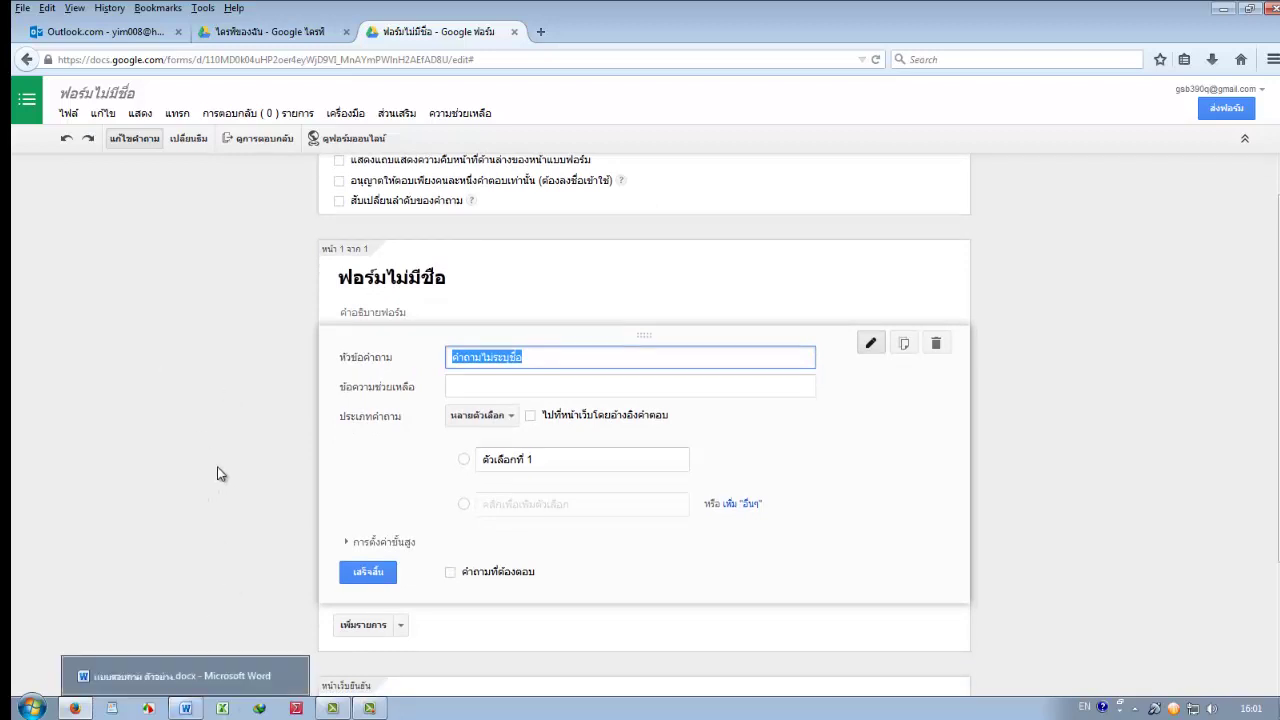
{"action": "scroll", "coordinate": [219, 466], "scroll_direction": "down", "scroll_amount": 1}
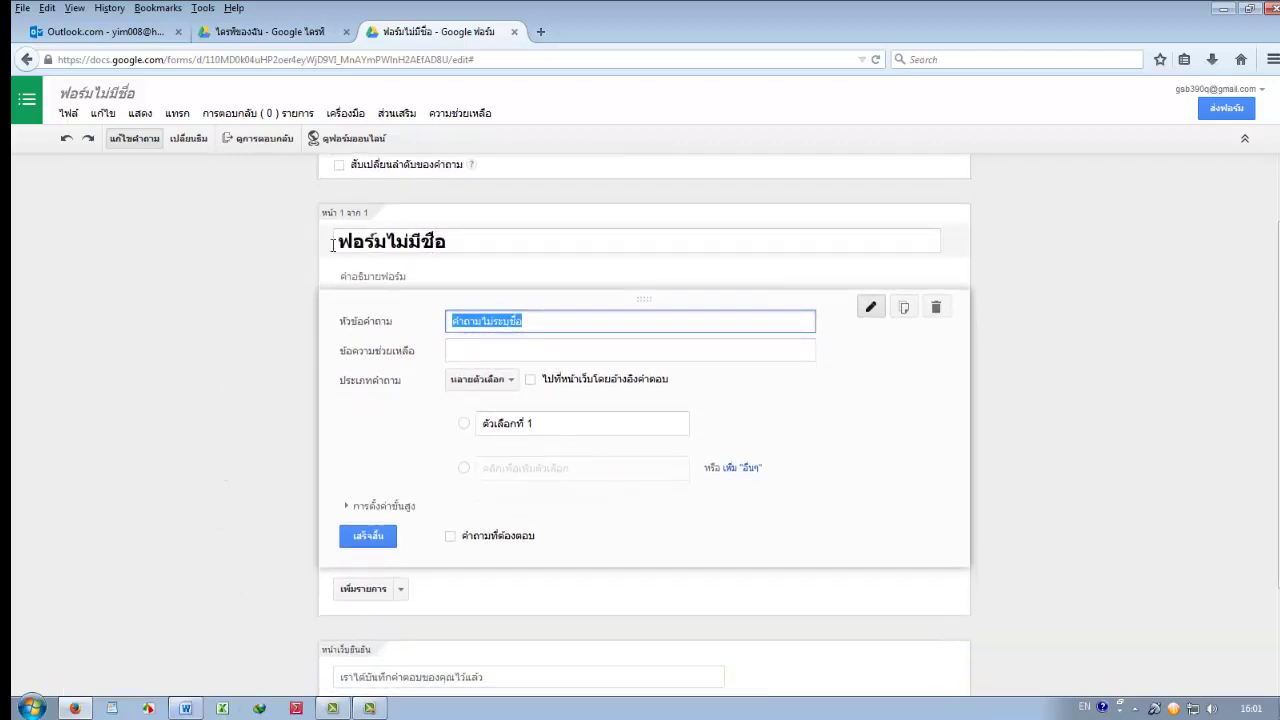
{"action": "left_click", "coordinate": [185, 708]}
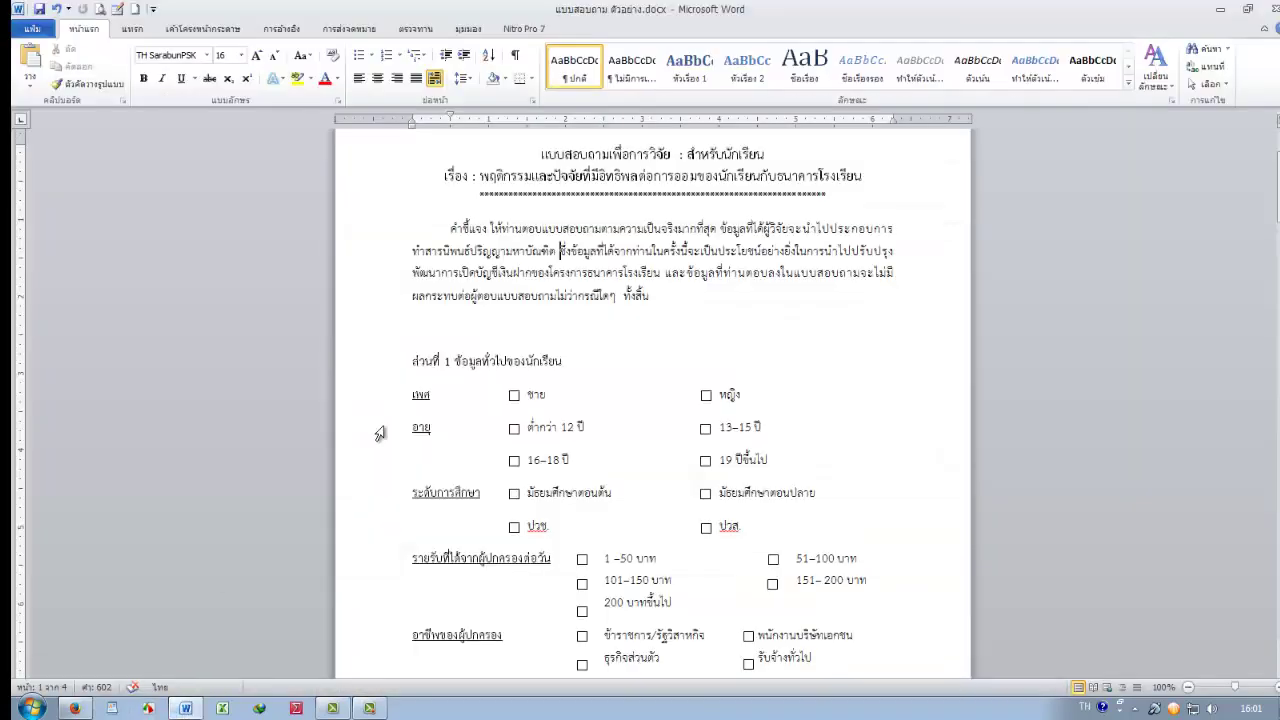
{"action": "left_click_drag", "start_coordinate": [481, 252], "coordinate": [866, 253]}
{"action": "key", "text": "ctrl+c"}
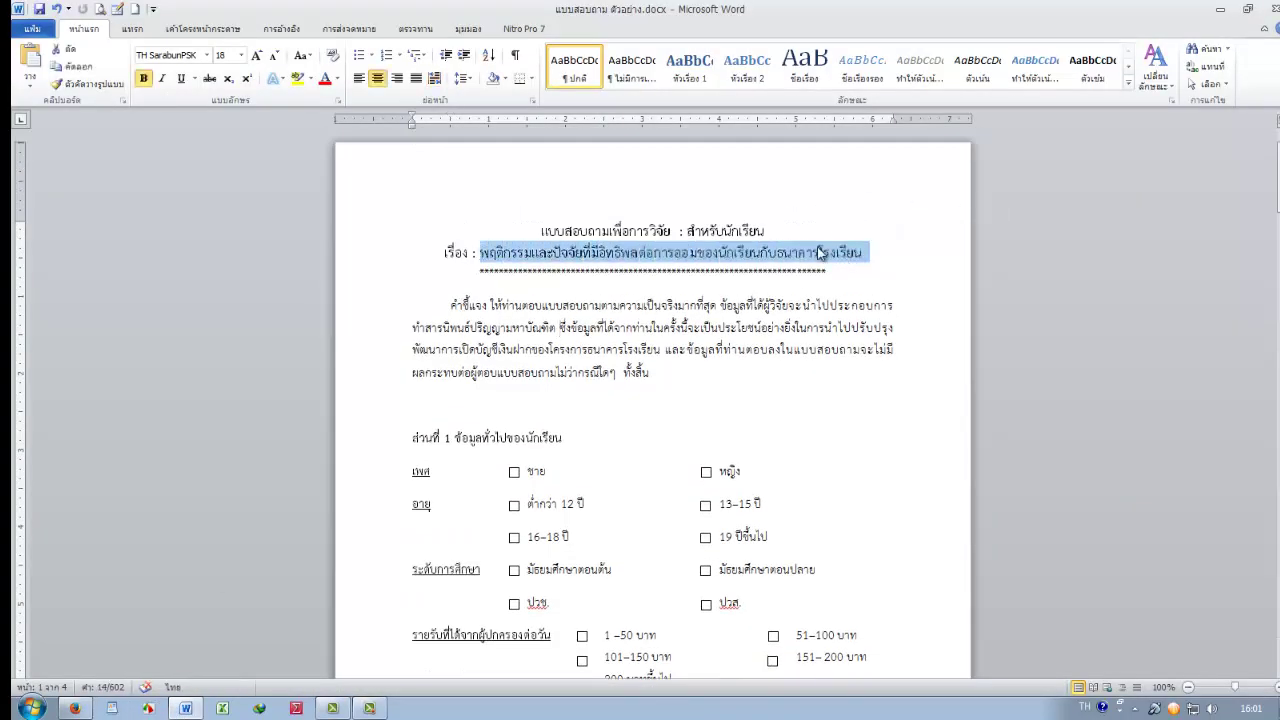
{"action": "left_click", "coordinate": [74, 708]}
{"action": "left_click", "coordinate": [455, 240]}
{"action": "key", "text": "ctrl+v"}
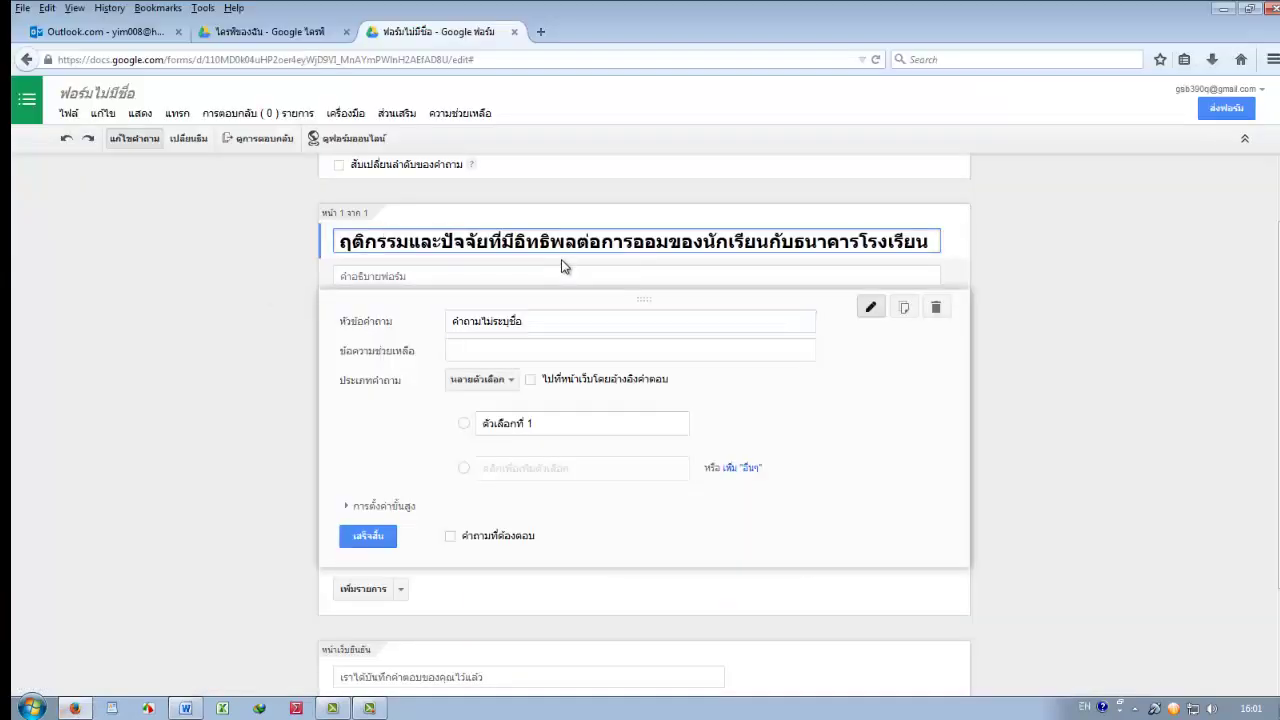
{"action": "left_click_drag", "start_coordinate": [938, 241], "coordinate": [68, 243]}
{"action": "key", "text": "ctrl+v"}
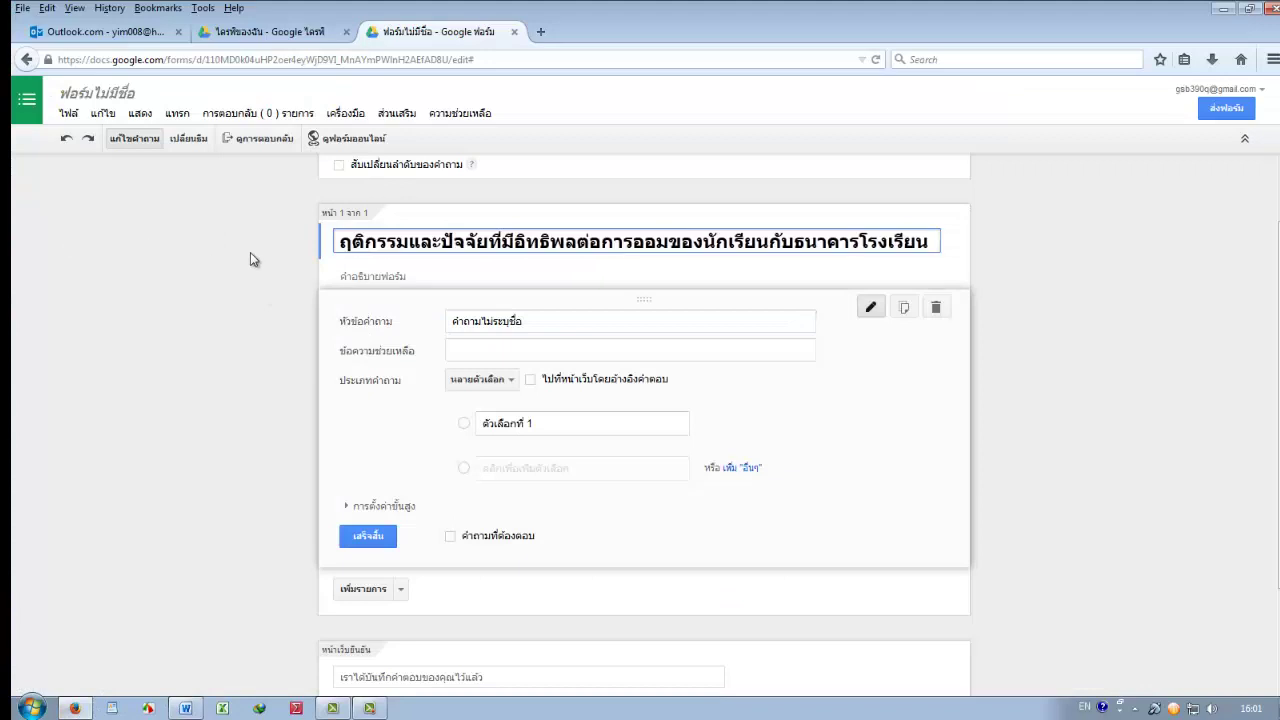
{"action": "key", "text": "Home"}
{"action": "key", "text": "shift+Right"}
{"action": "key", "text": "shift+Right"}
{"action": "left_click", "coordinate": [371, 291]}
Copy the คำชี้แจง paragraph from the Word questionnaire into the form description
{"action": "left_click", "coordinate": [377, 276]}
{"action": "left_click", "coordinate": [185, 708]}
{"action": "left_click_drag", "start_coordinate": [450, 303], "coordinate": [657, 377]}
{"action": "key", "text": "ctrl+c"}
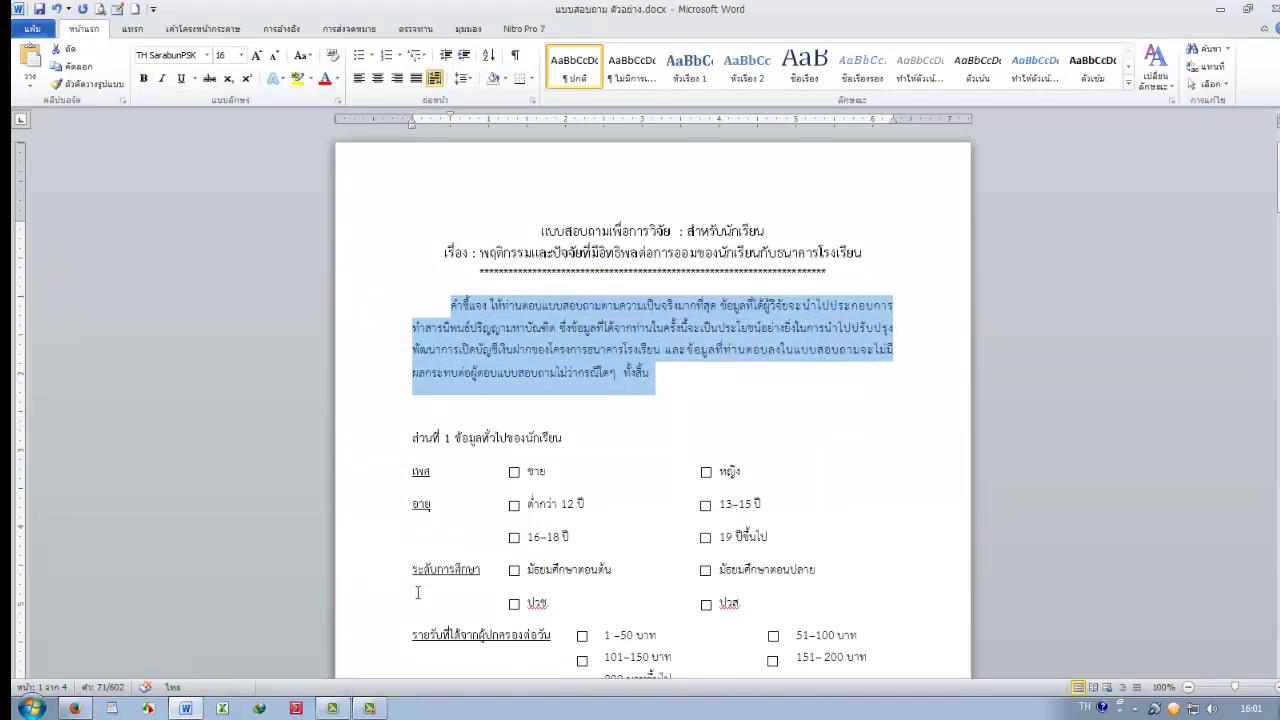
{"action": "left_click", "coordinate": [74, 708]}
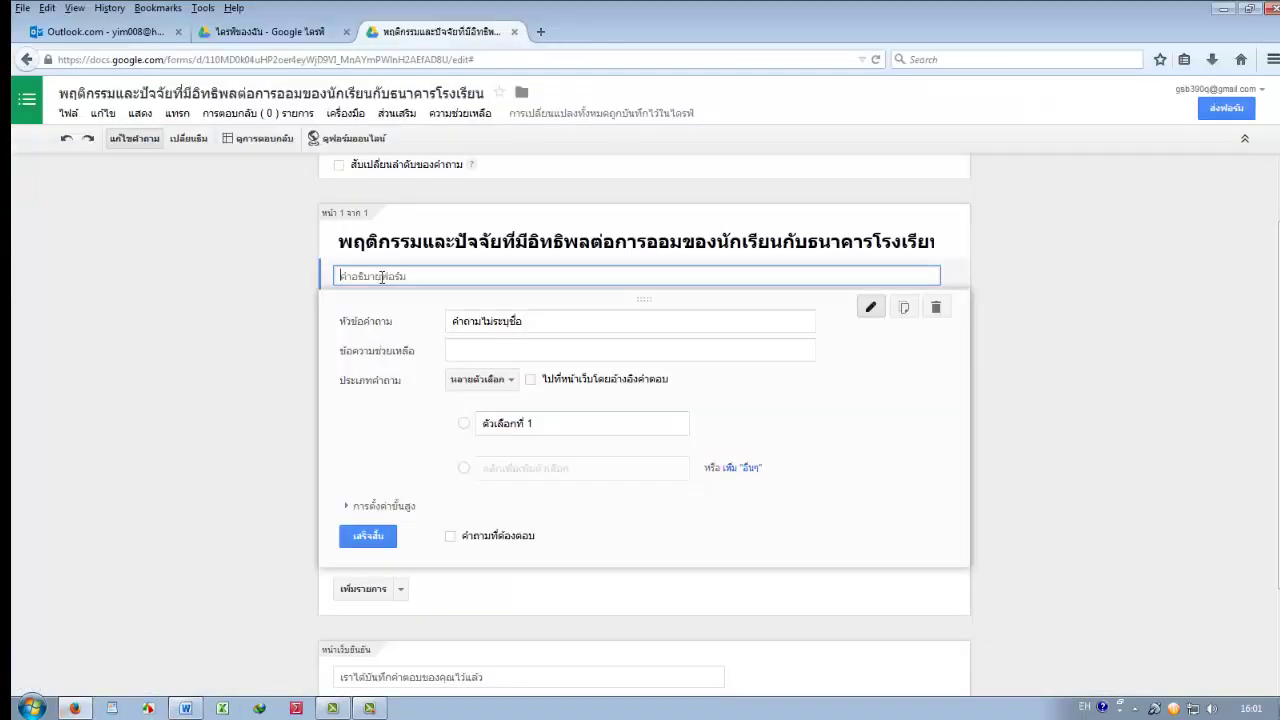
{"action": "key", "text": "ctrl+v"}
{"action": "left_click", "coordinate": [720, 353]}
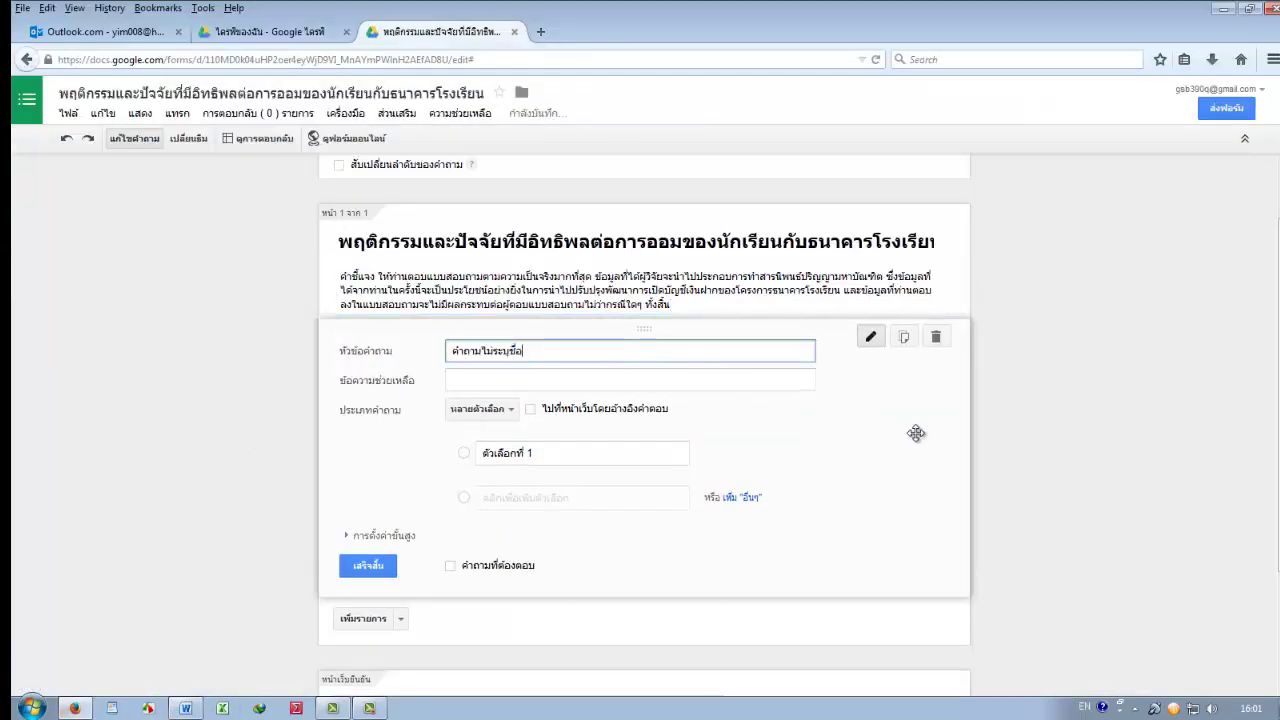
Review the general-information questions and their answer choices in section 1 of the Word questionnaire
{"action": "left_click", "coordinate": [185, 708]}
{"action": "triple_click", "coordinate": [755, 497]}
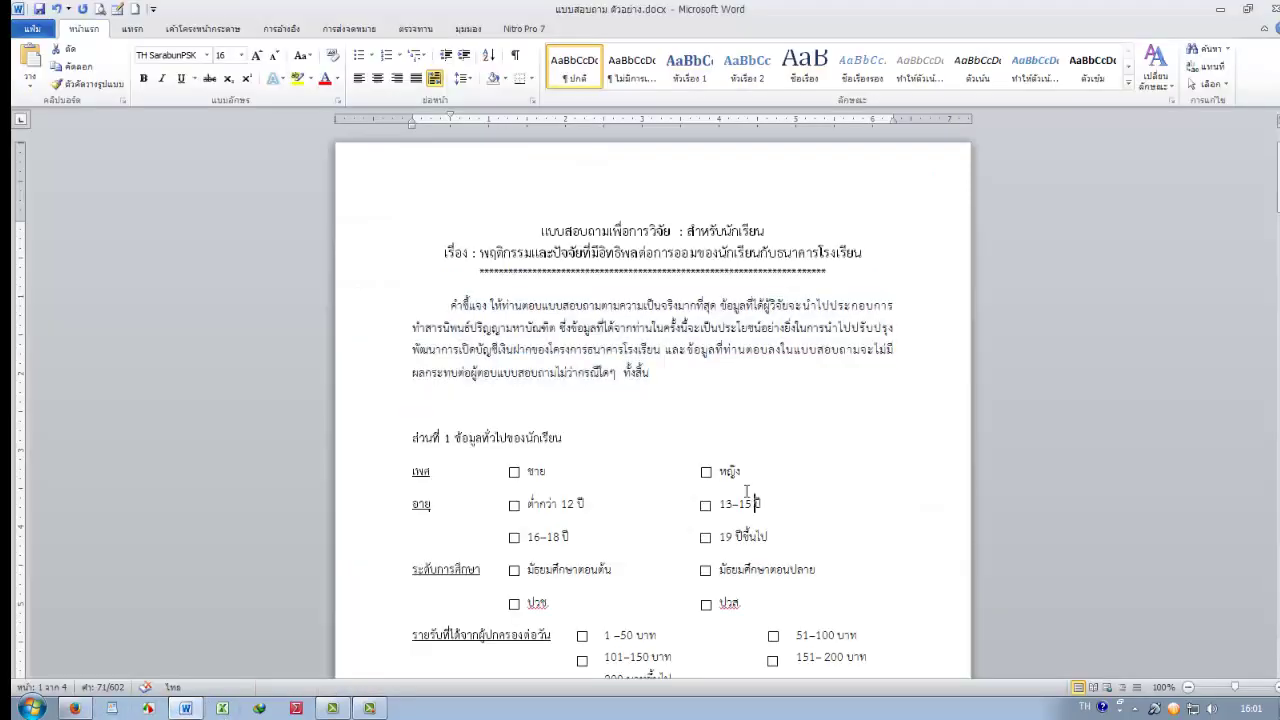
{"action": "scroll", "coordinate": [829, 497], "scroll_direction": "down", "scroll_amount": 3}
{"action": "left_click", "coordinate": [908, 508]}
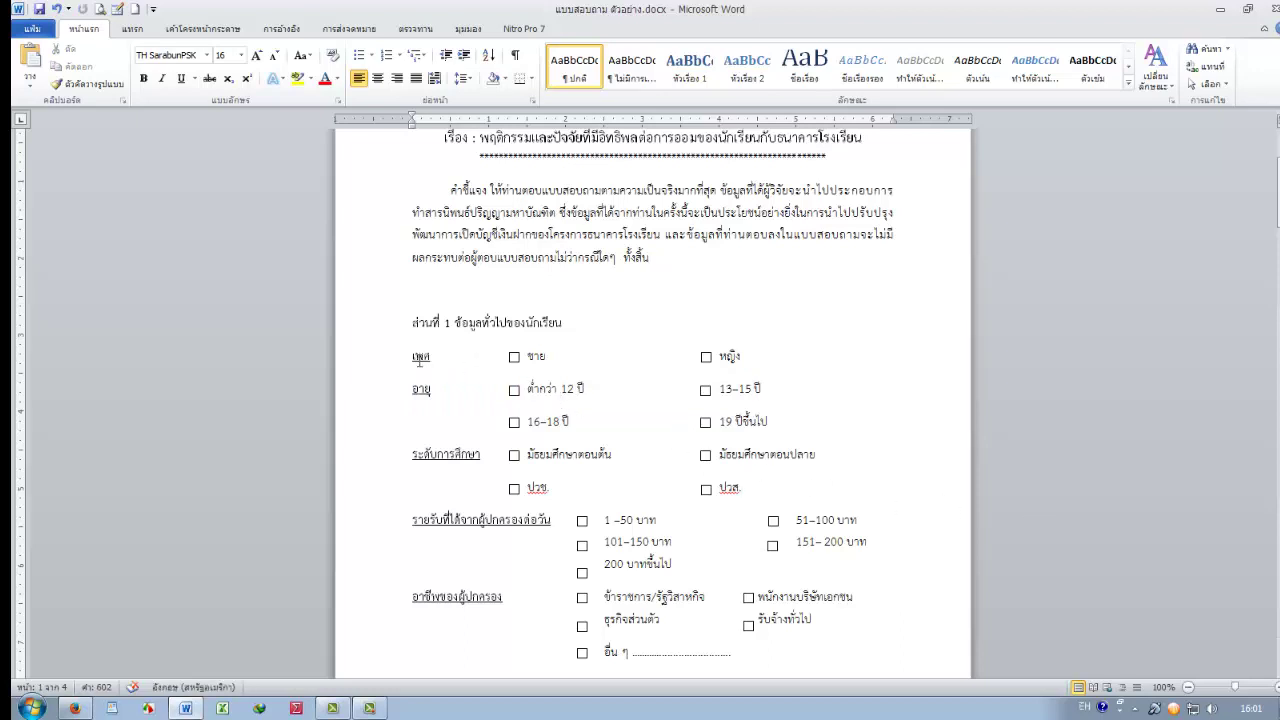
{"action": "scroll", "coordinate": [521, 527], "scroll_direction": "down", "scroll_amount": 2}
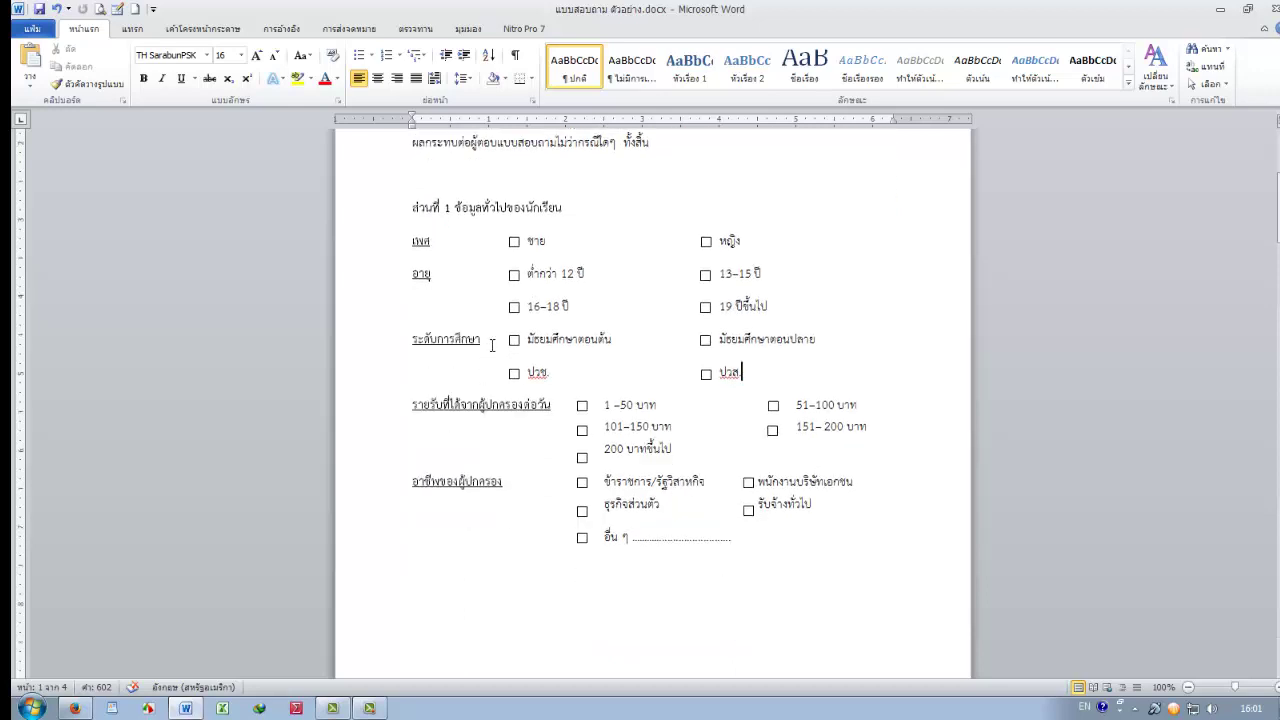
{"action": "scroll", "coordinate": [509, 339], "scroll_direction": "up", "scroll_amount": 1}
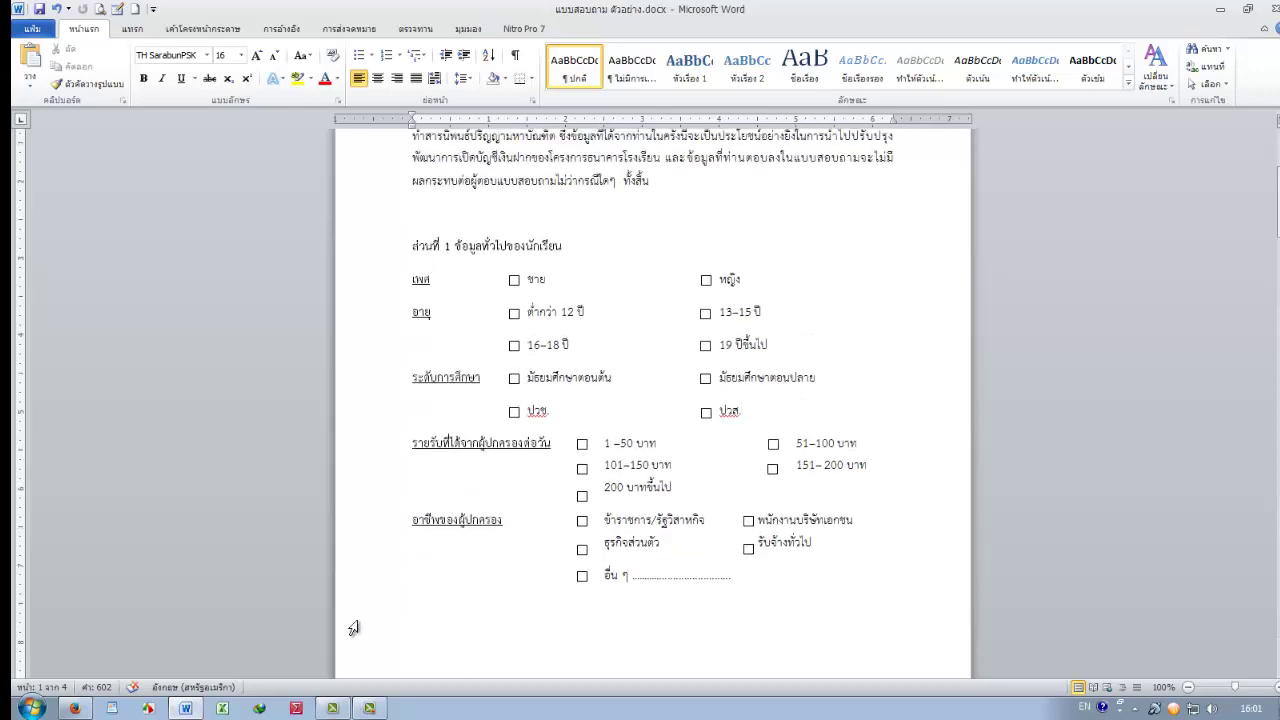
Back in the form, title the first question โปรดระบุเพศ and set its question type to หลายตัวเลือก
{"action": "left_click", "coordinate": [83, 710]}
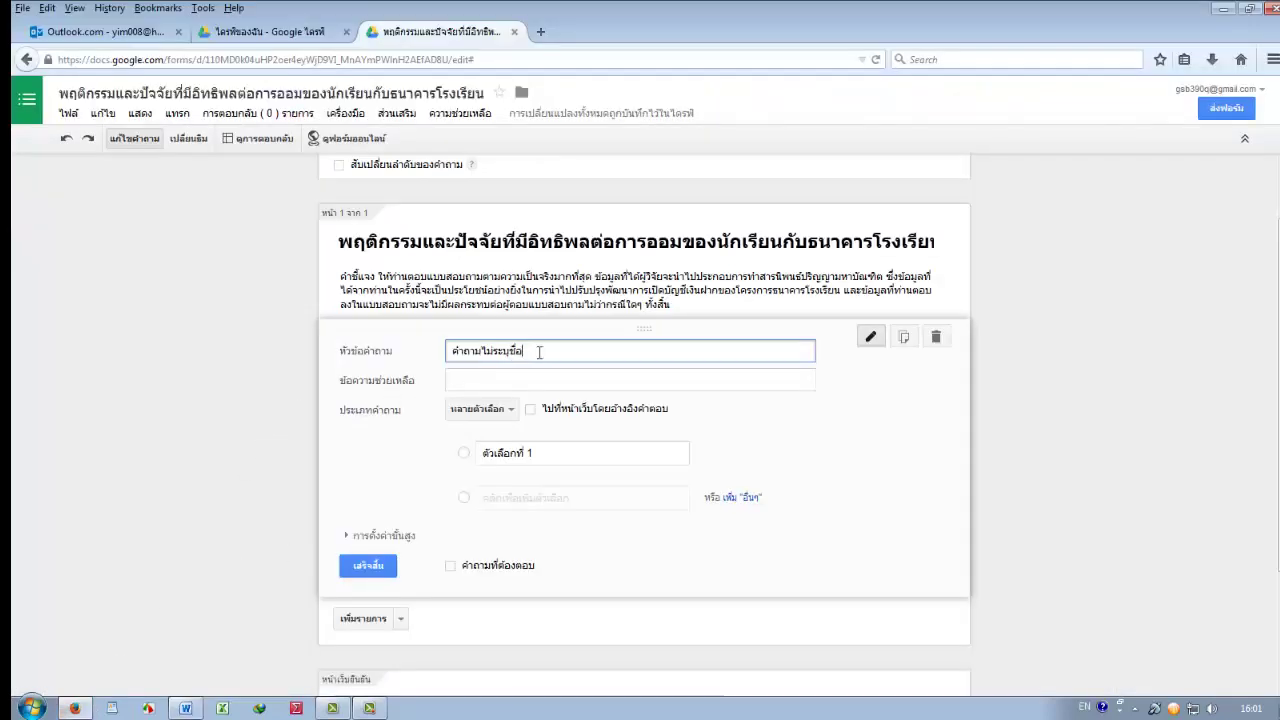
{"action": "left_click_drag", "start_coordinate": [530, 353], "coordinate": [280, 358]}
{"action": "key", "text": "BackSpace"}
{"action": "key", "text": "grave"}
{"action": "type", "text": "ใ"}
{"action": "left_click", "coordinate": [480, 410]}
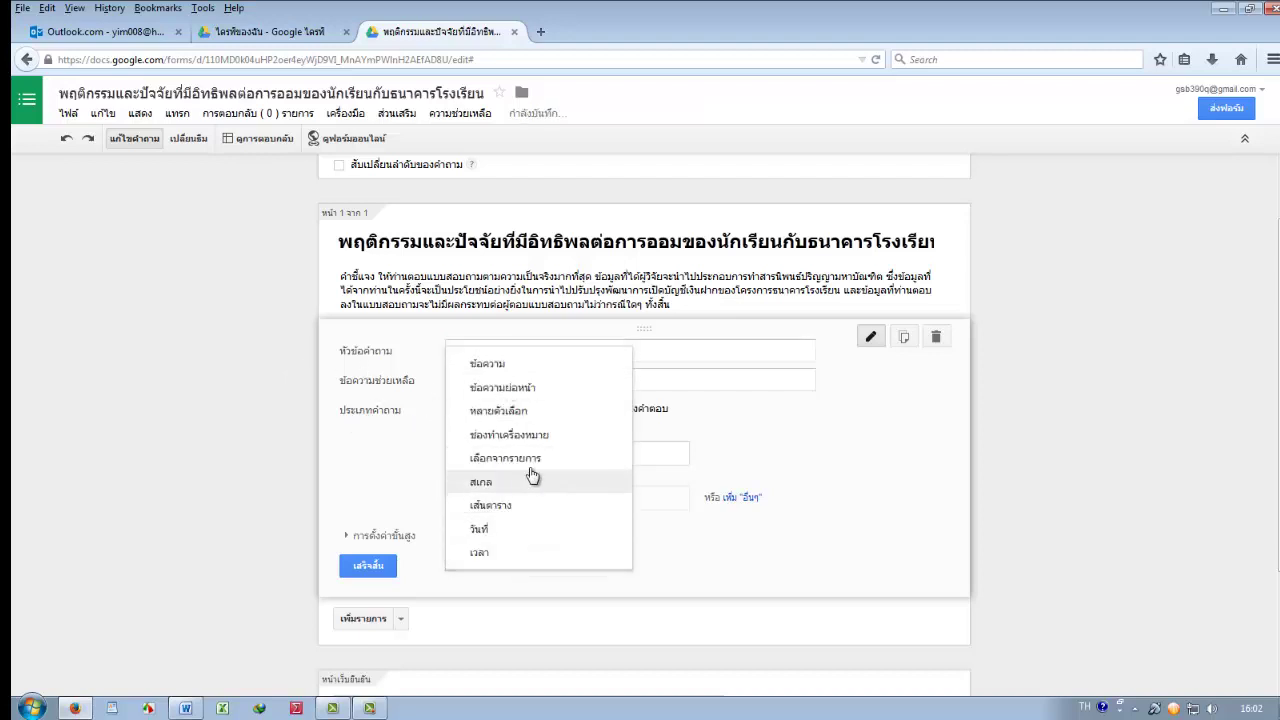
{"action": "left_click", "coordinate": [500, 411]}
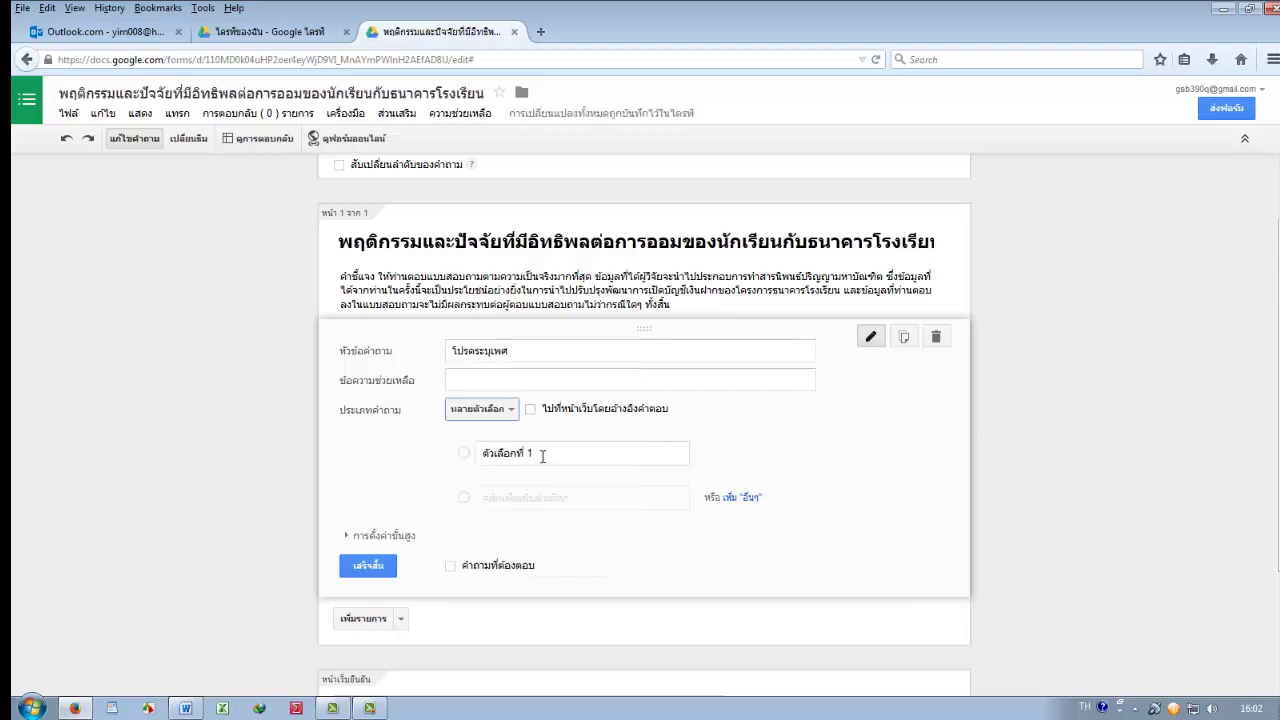
Give the gender question the answer options ชาย and หญิง, and finish it as a required question
{"action": "left_click", "coordinate": [543, 455]}
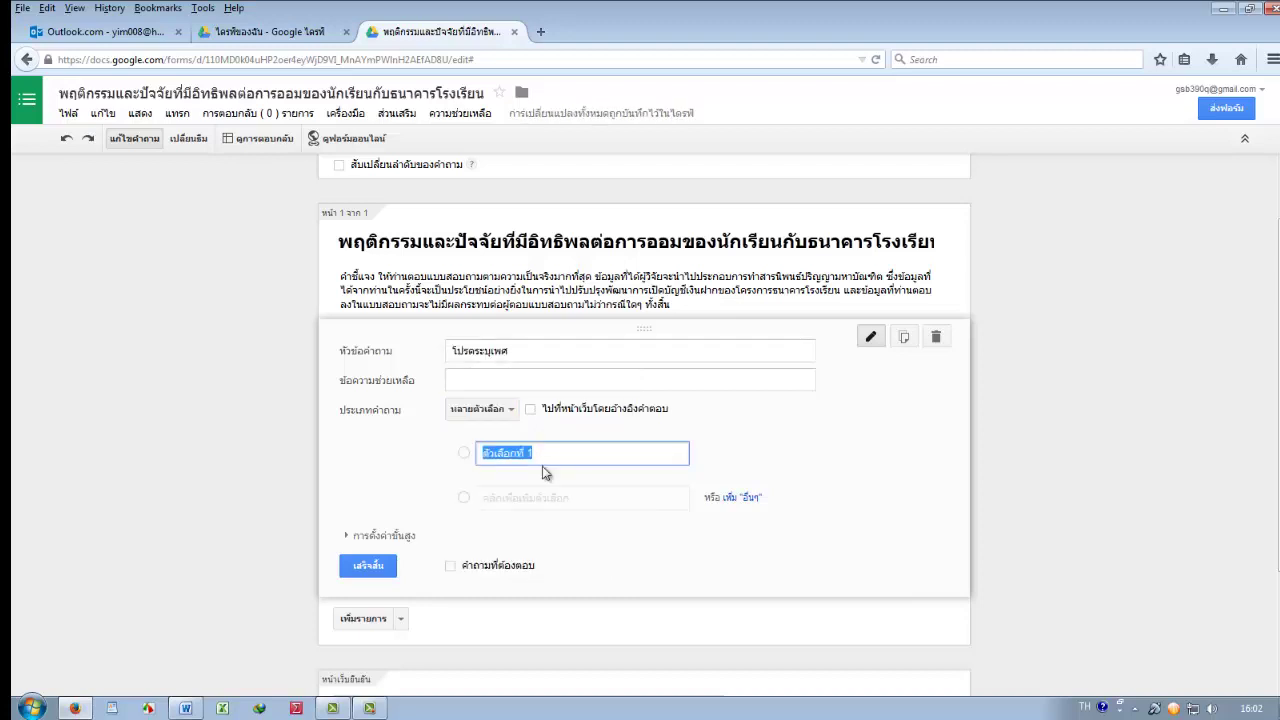
{"action": "type", "text": "ชาย"}
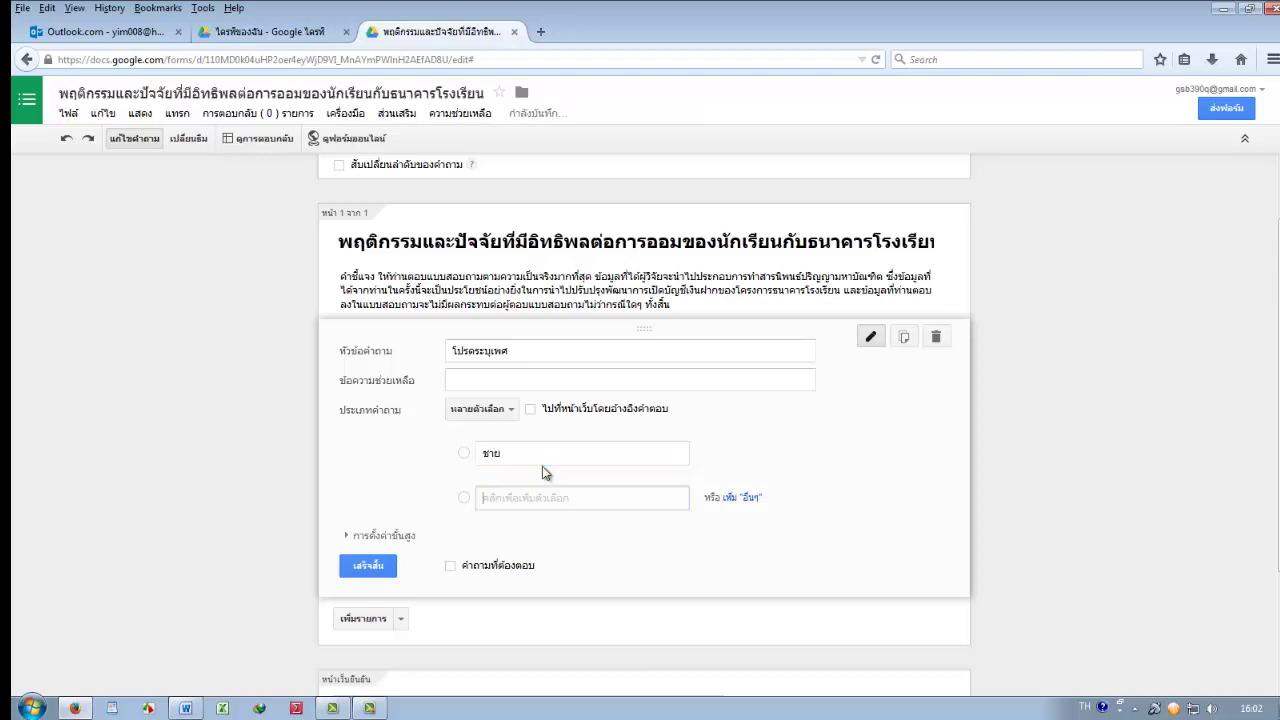
{"action": "key", "text": "Return"}
{"action": "type", "text": "หญิง"}
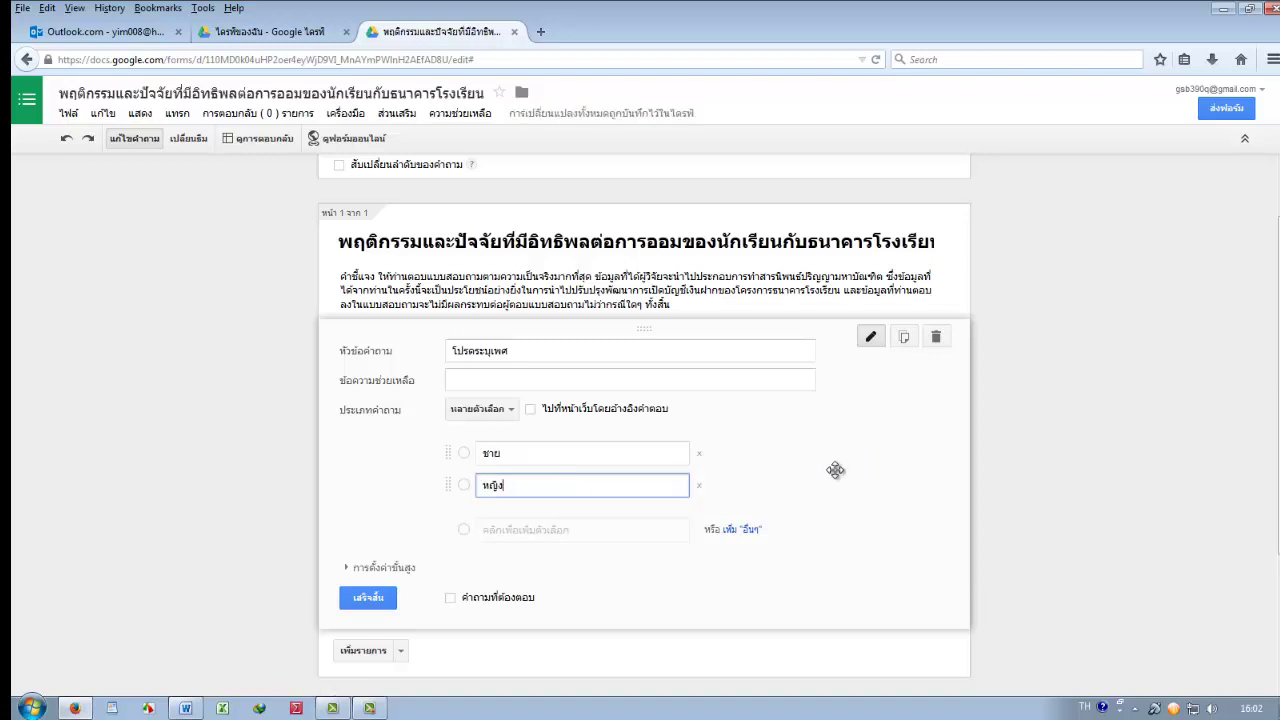
{"action": "left_click", "coordinate": [451, 599]}
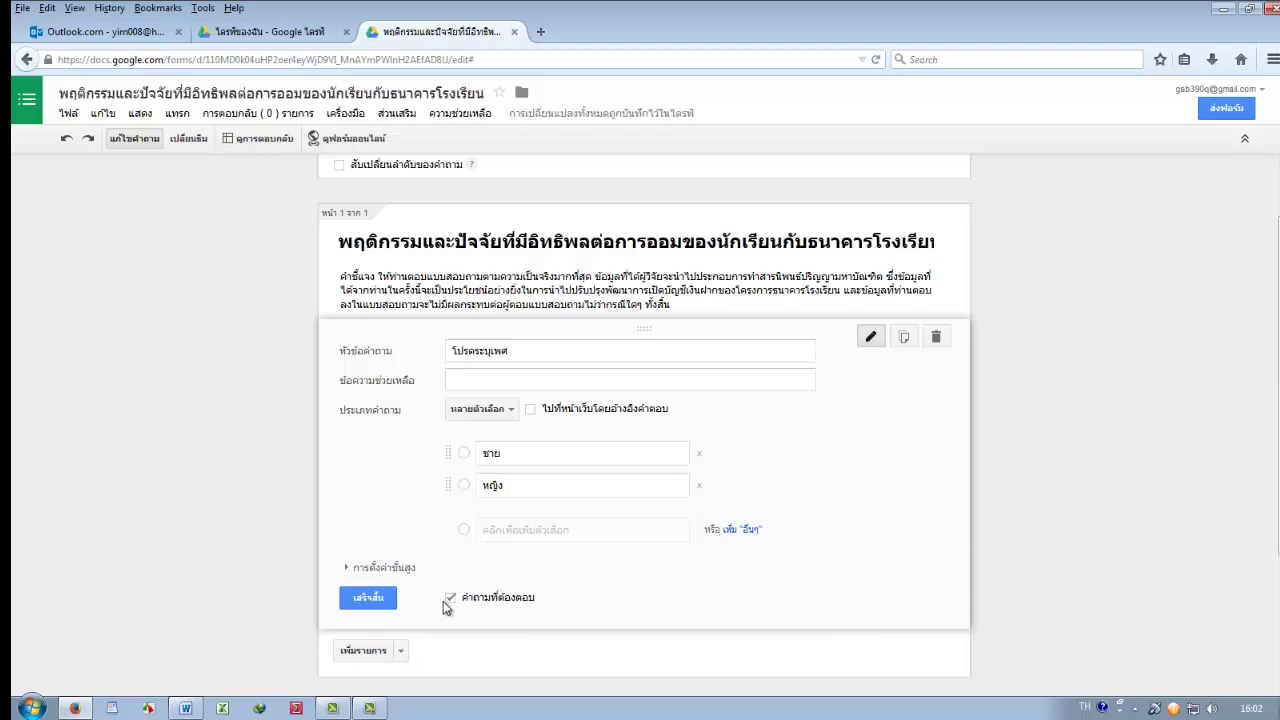
{"action": "left_click", "coordinate": [368, 598]}
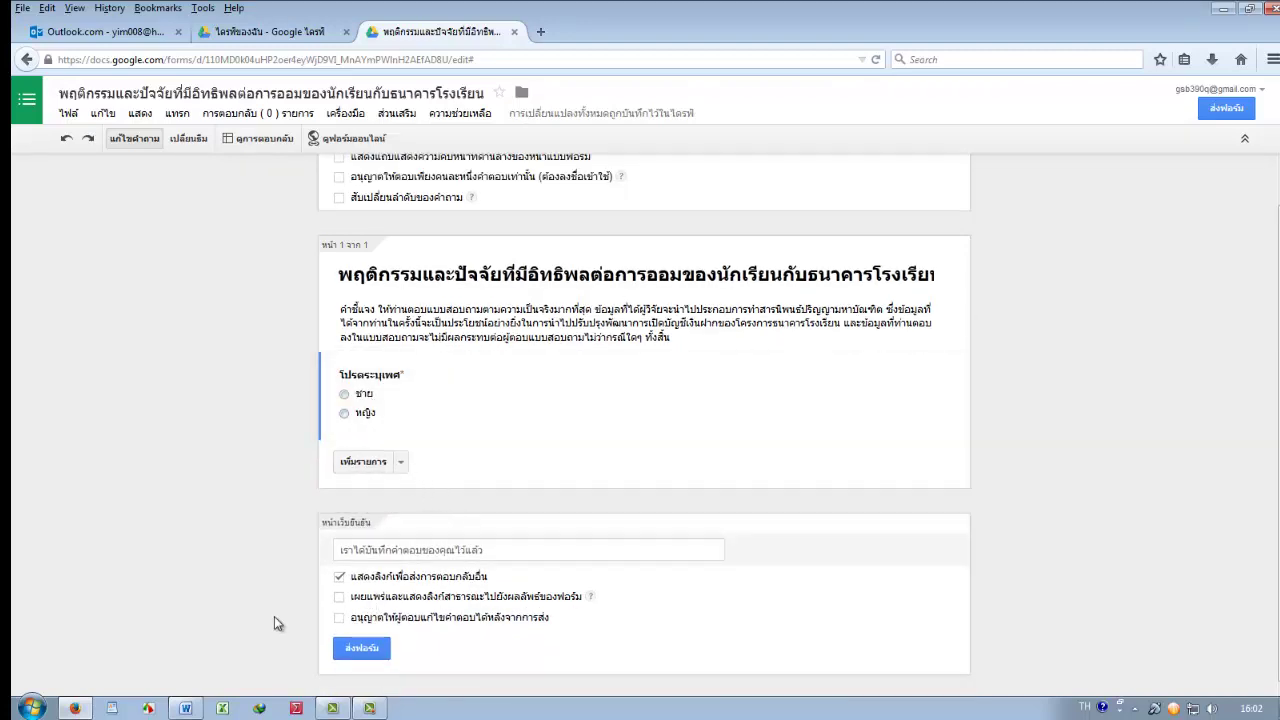
Check the next item in the Word questionnaire and add a หลายตัวเลือก question titled ระบุอายุ to the form
{"action": "left_click", "coordinate": [185, 708]}
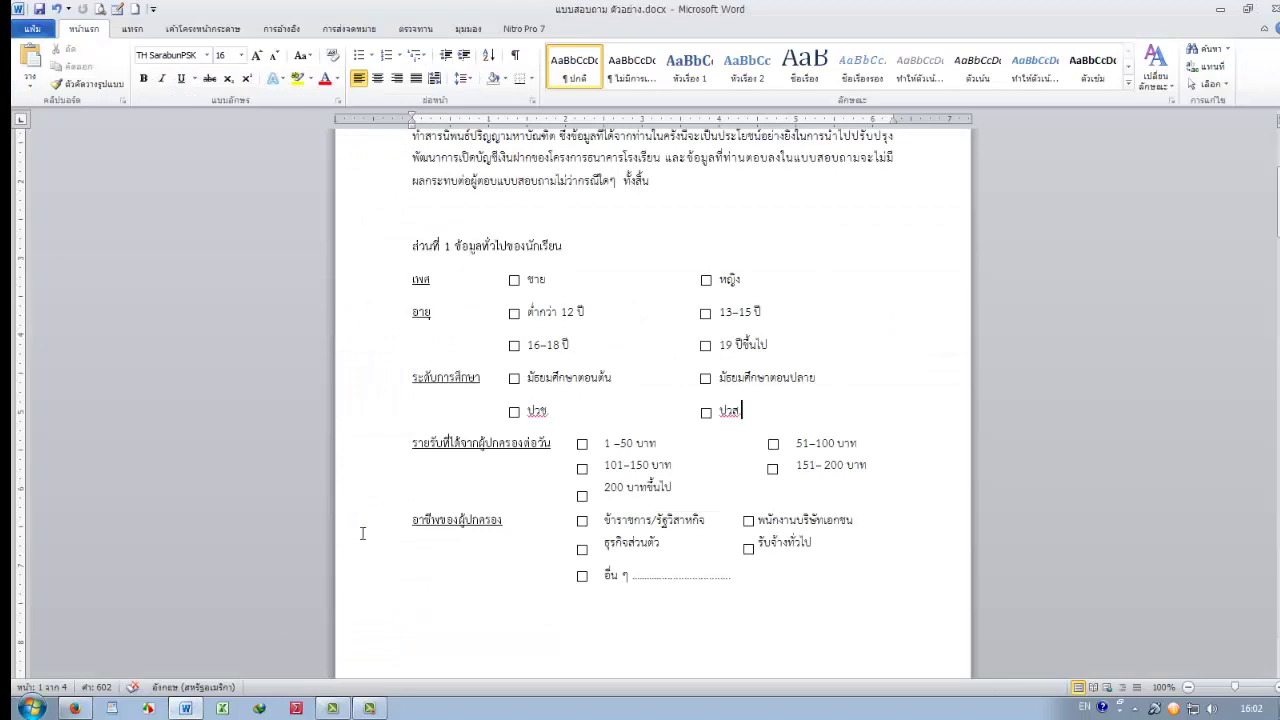
{"action": "left_click", "coordinate": [74, 708]}
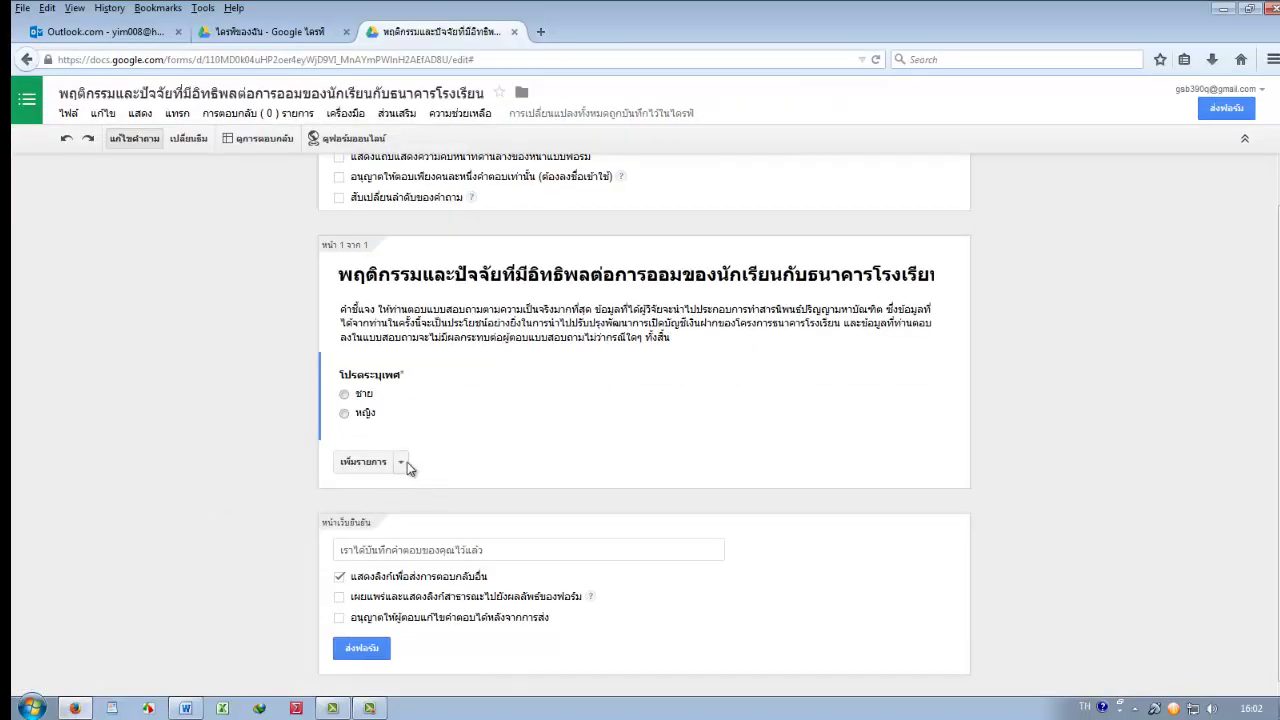
{"action": "left_click", "coordinate": [401, 462]}
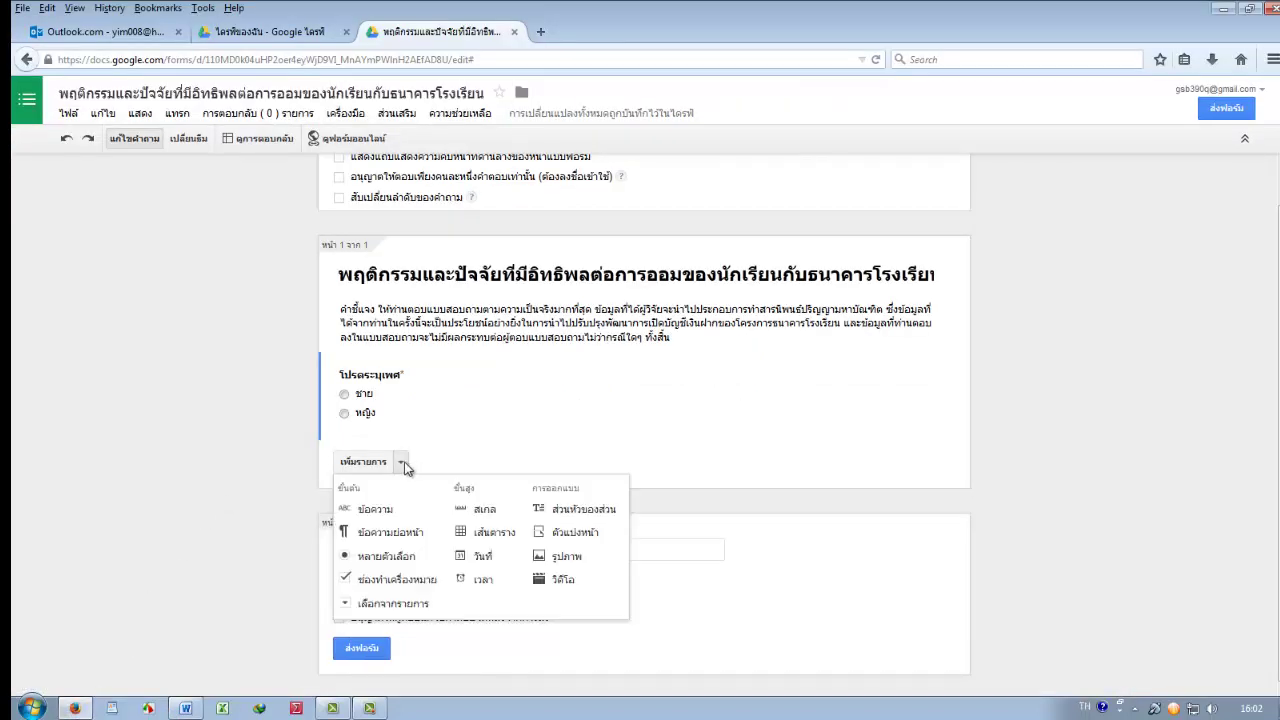
{"action": "left_click", "coordinate": [398, 558]}
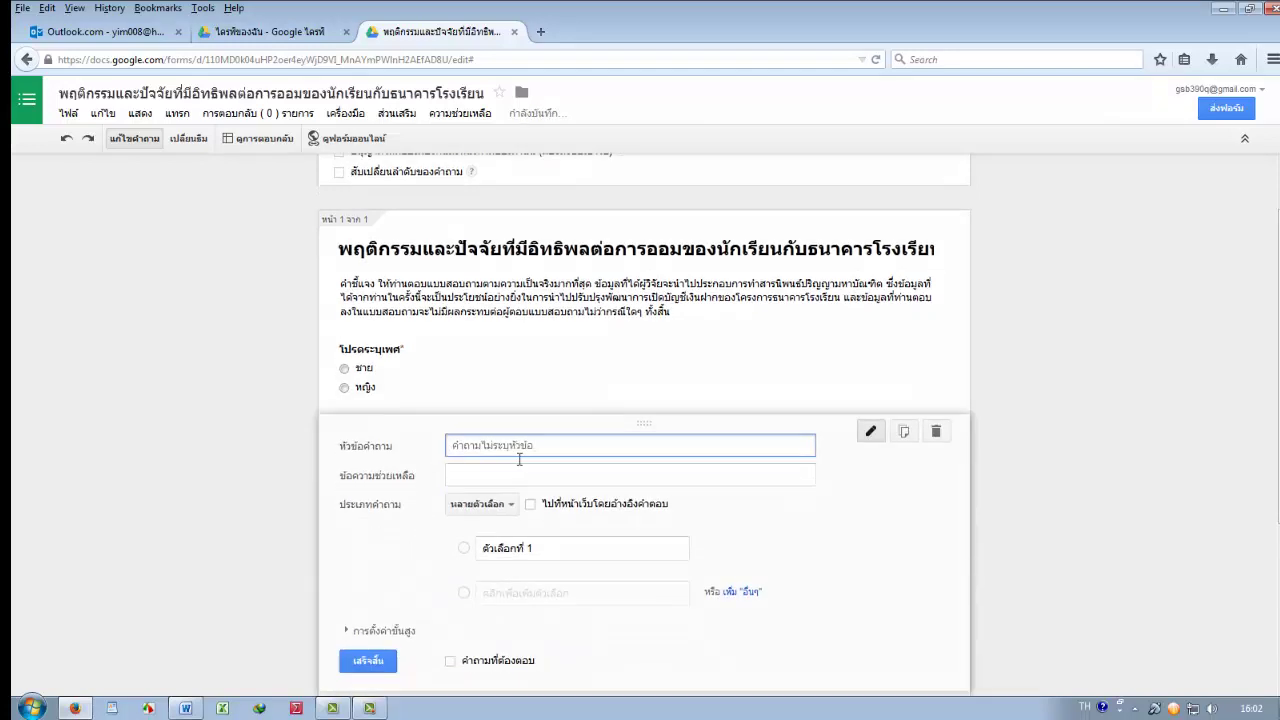
{"action": "type", "text": "ว"}
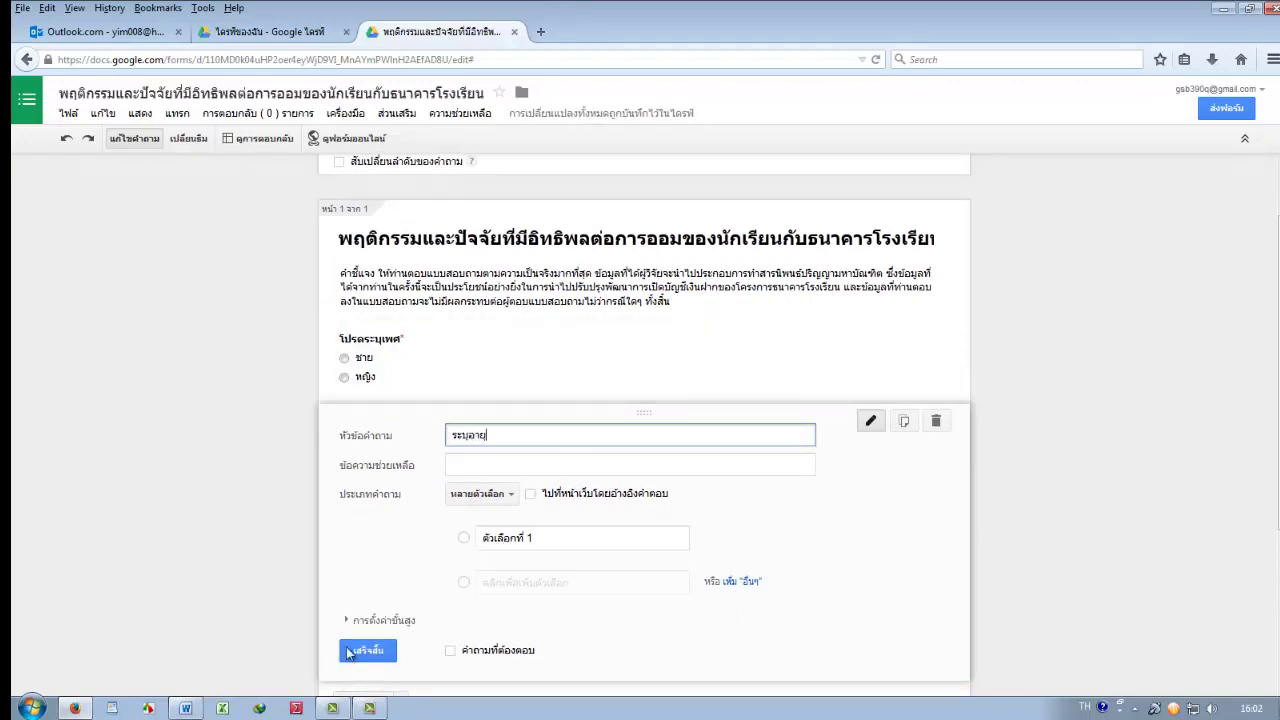
Enter ต่ำกว่า 12 ปี and 13 - 15 ปี as the first two answer options of the age question
{"action": "left_click", "coordinate": [593, 547]}
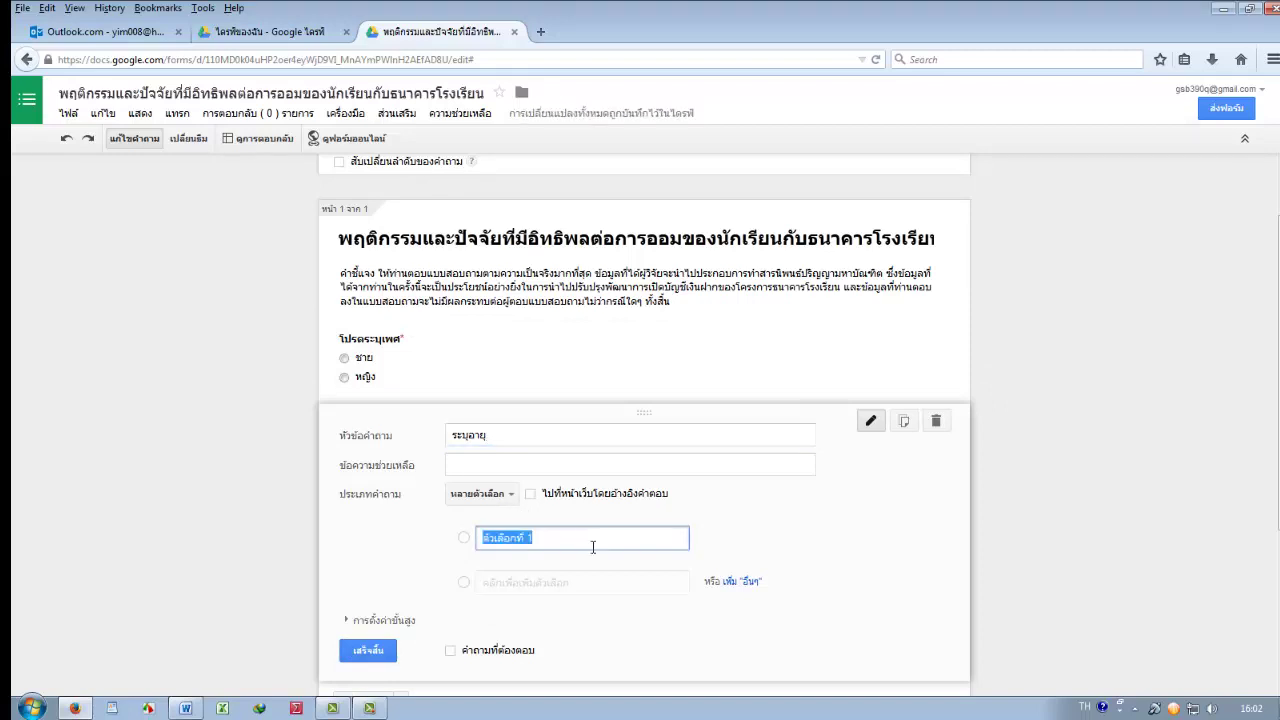
{"action": "type", "text": "ต่ำกว่า 12 ปี"}
{"action": "left_click", "coordinate": [486, 583]}
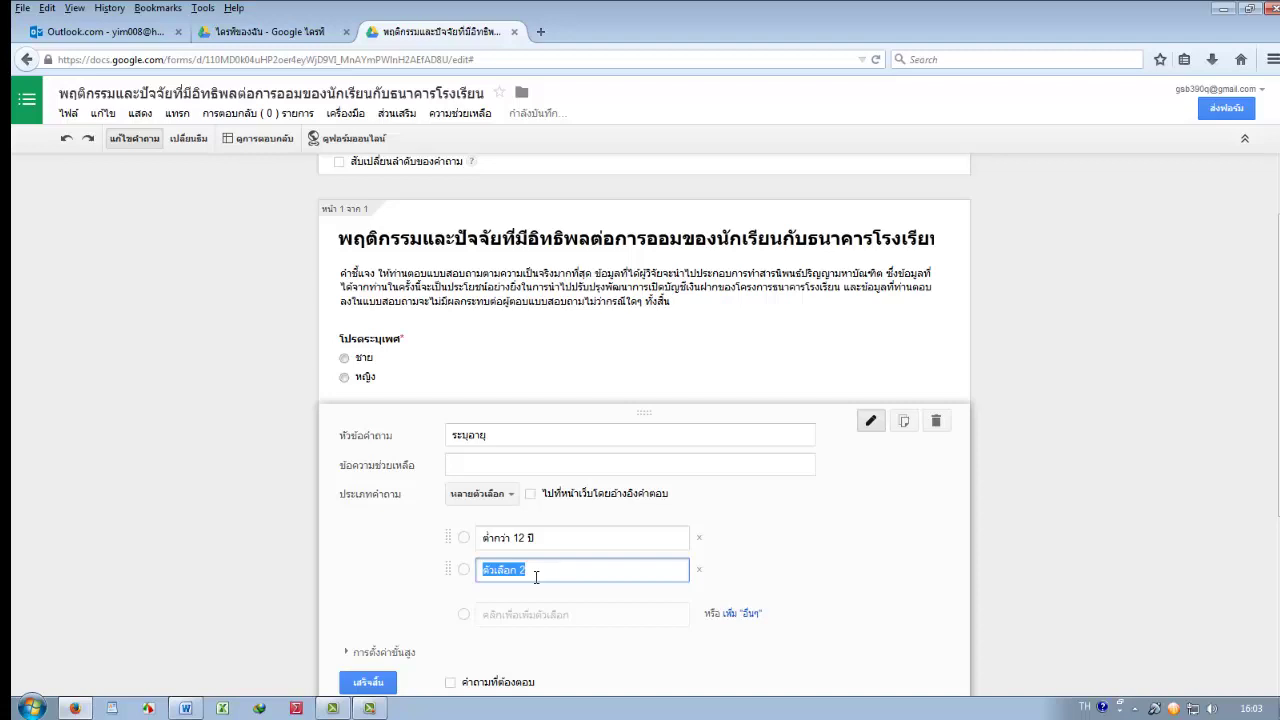
{"action": "type", "text": "13 - 15 ปี"}
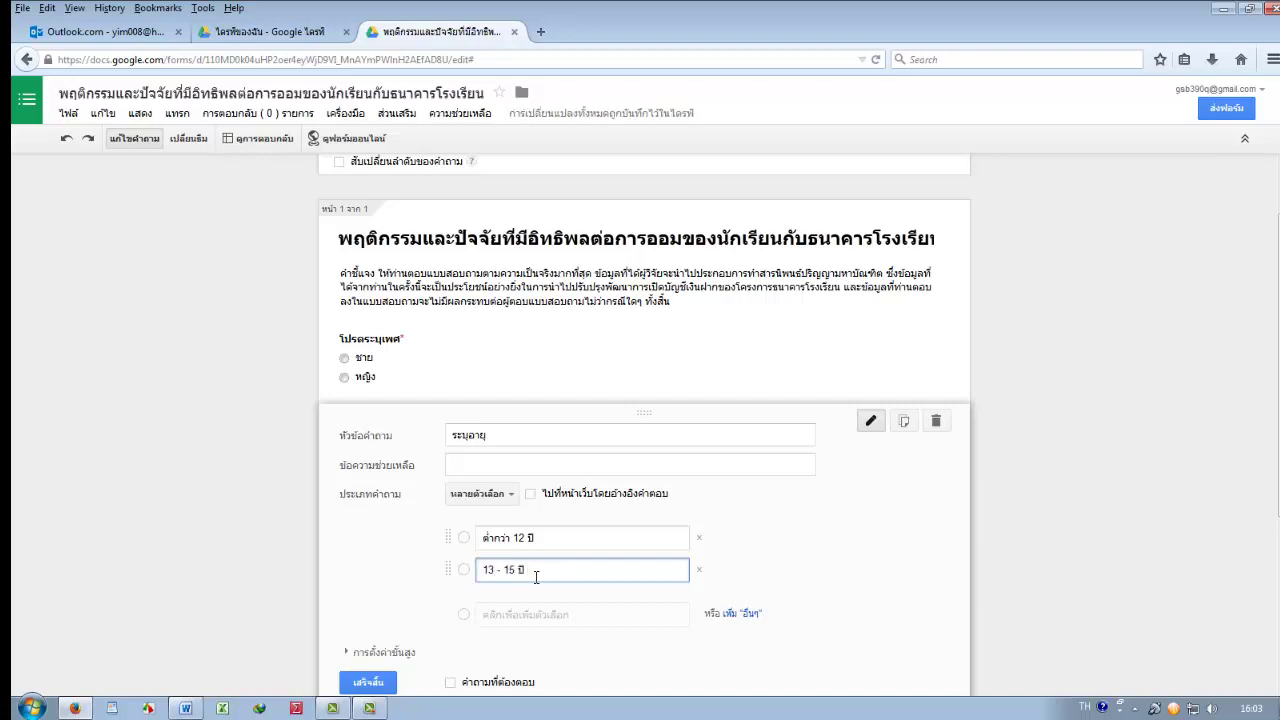
{"action": "key", "text": "Tab"}
Add 16 - 18 ปี and 19 ปีขึ้นไป as the third and fourth answer options of the age question
{"action": "left_click", "coordinate": [568, 618]}
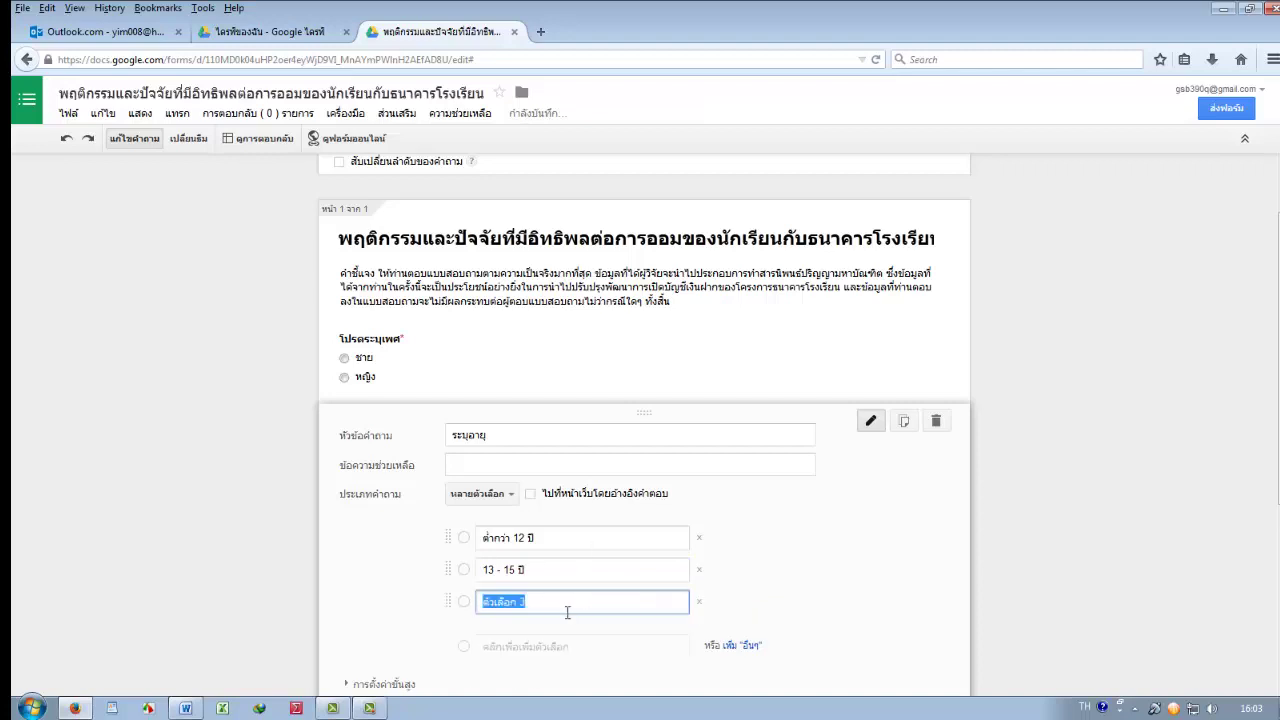
{"action": "type", "text": "16 - "}
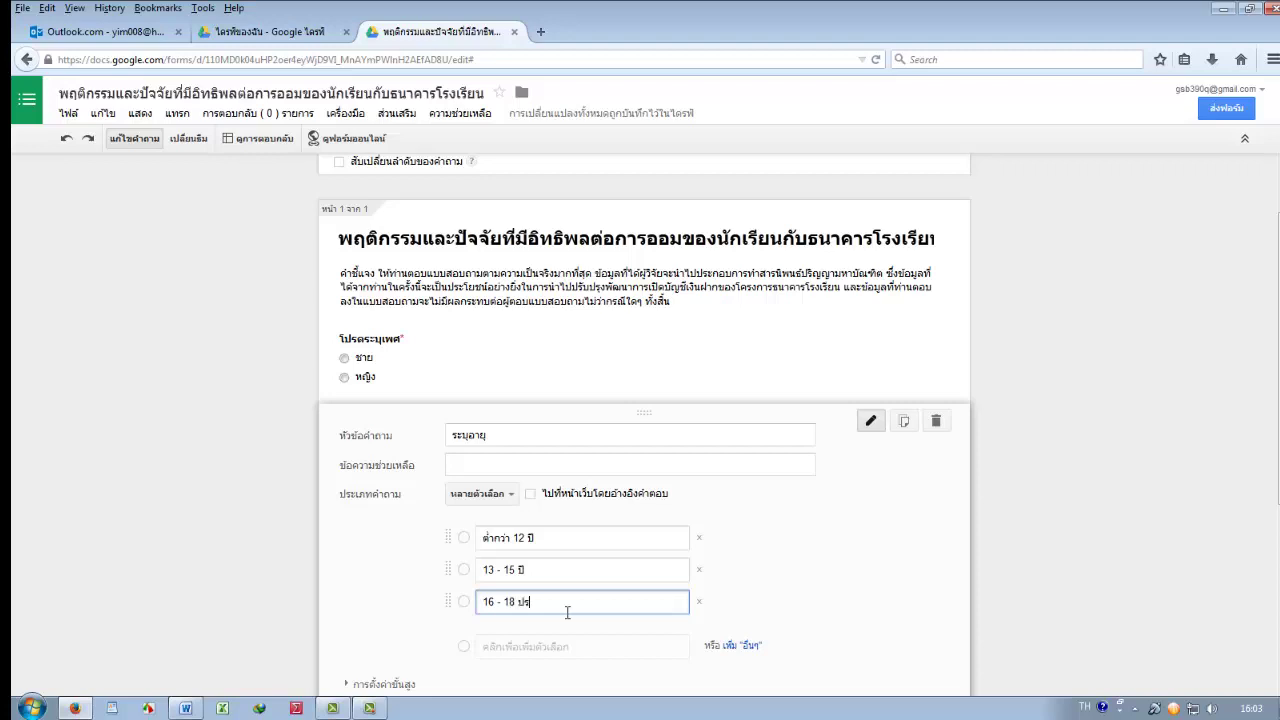
{"action": "type", "text": "18 ปี"}
{"action": "key", "text": "Tab"}
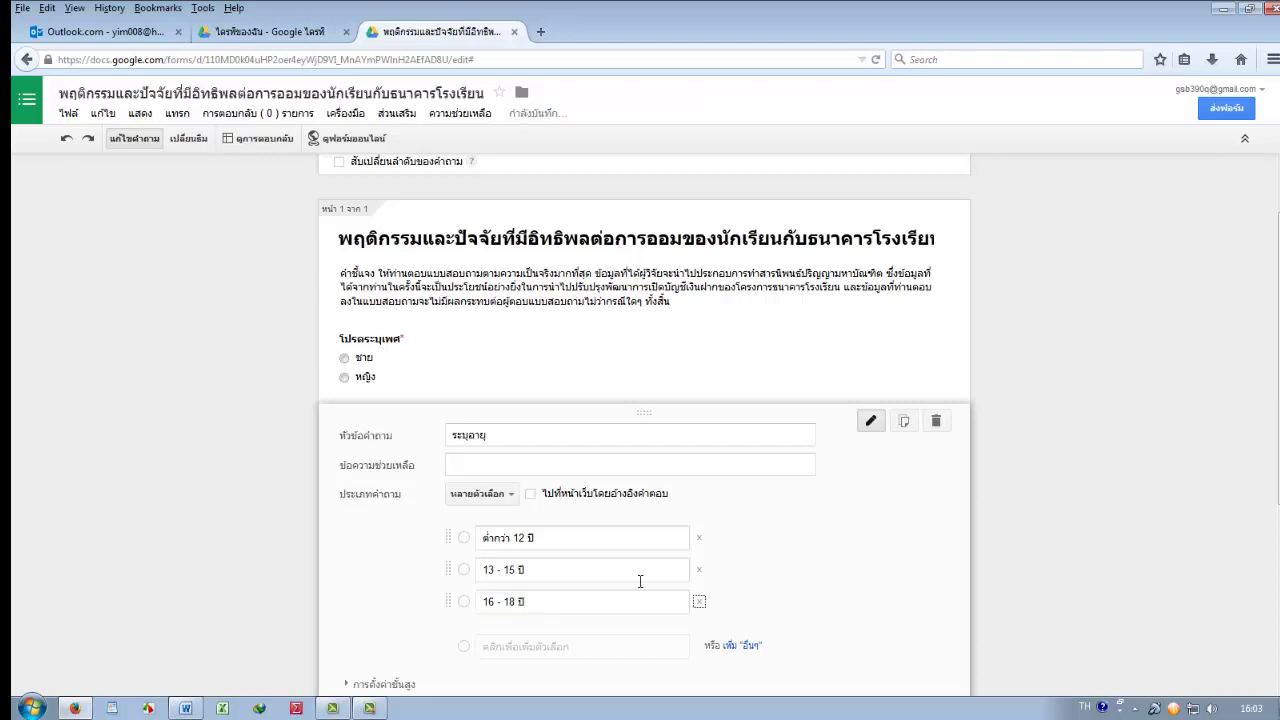
{"action": "left_click", "coordinate": [574, 647]}
{"action": "type", "text": "19 ปีข"}
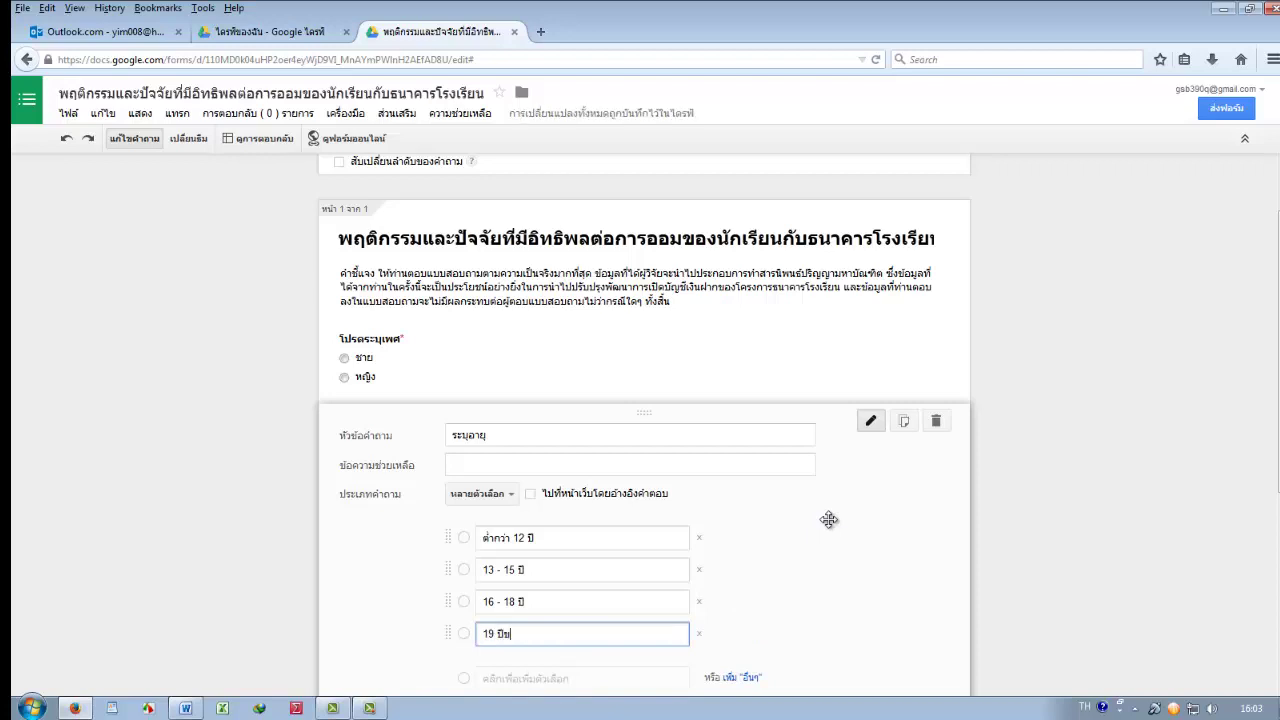
{"action": "type", "text": "ึ้นไป"}
{"action": "left_click", "coordinate": [1069, 526]}
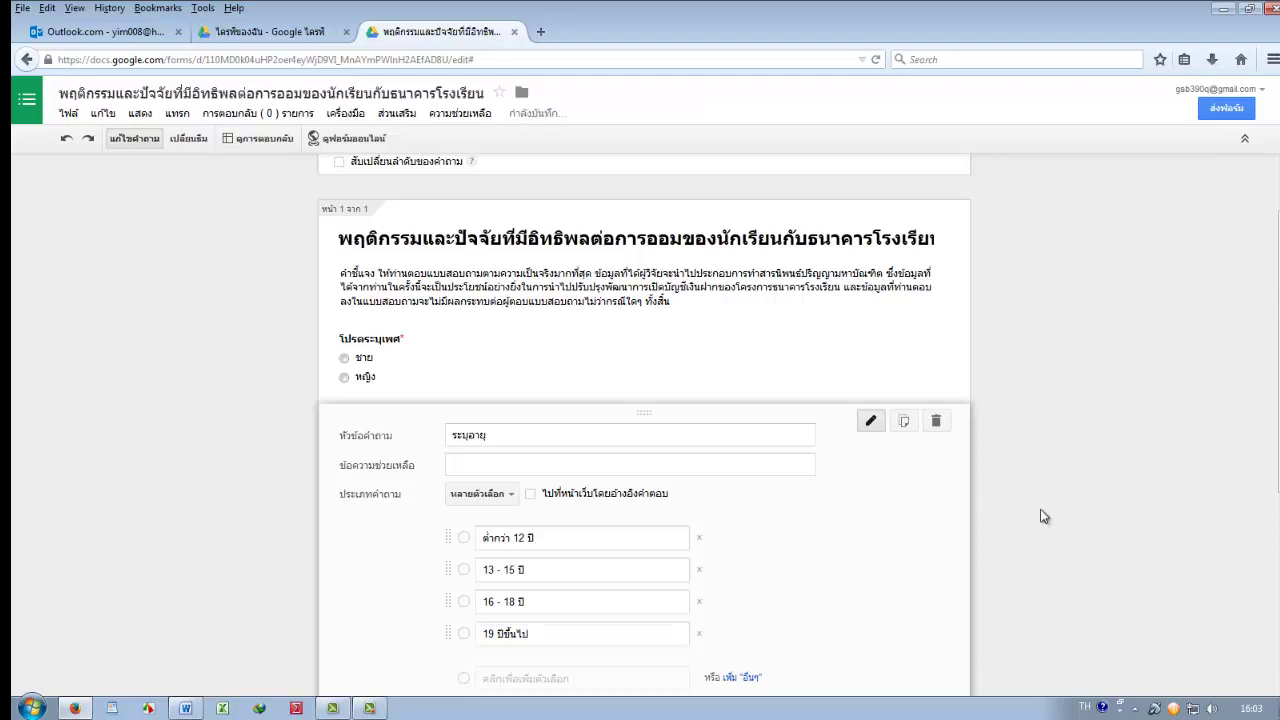
Make the age question required and finish editing it
{"action": "scroll", "coordinate": [900, 530], "scroll_direction": "down", "scroll_amount": 1}
{"action": "left_click", "coordinate": [450, 675]}
{"action": "left_click", "coordinate": [366, 675]}
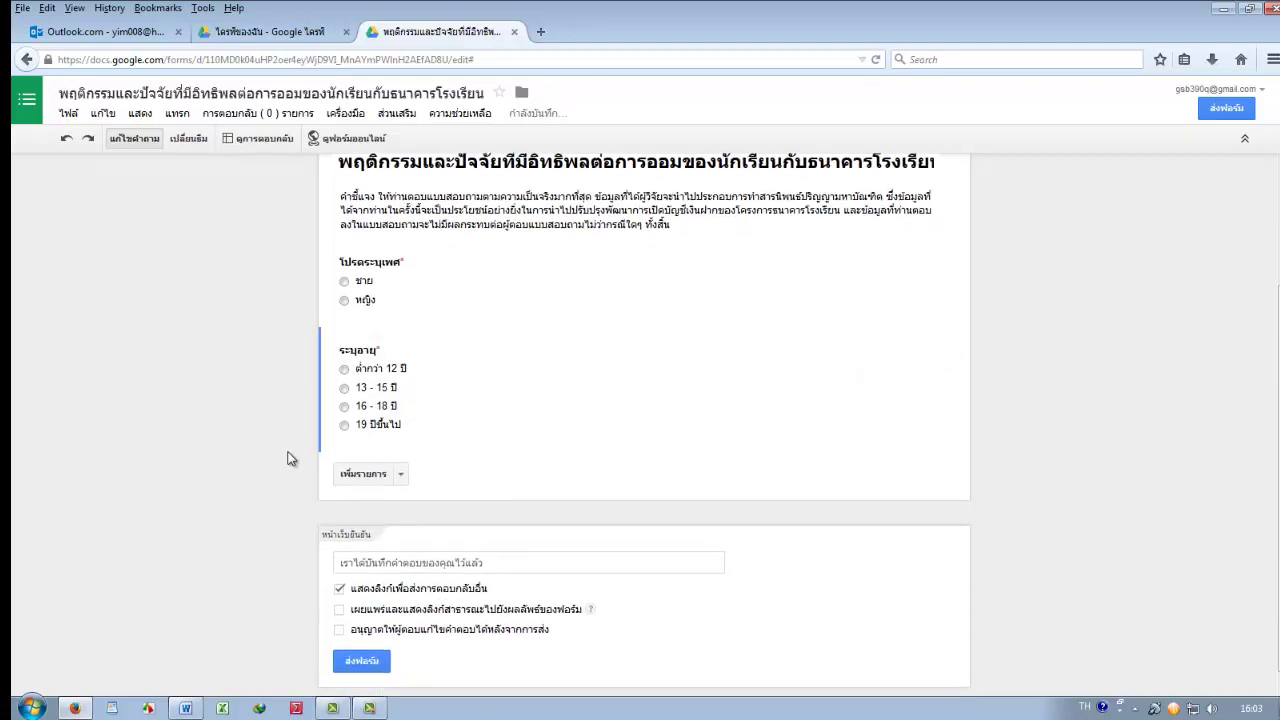
Compare the remaining part 1 items and the start of part 2 in the Word questionnaire with the questions already in the form
{"action": "left_click", "coordinate": [185, 708]}
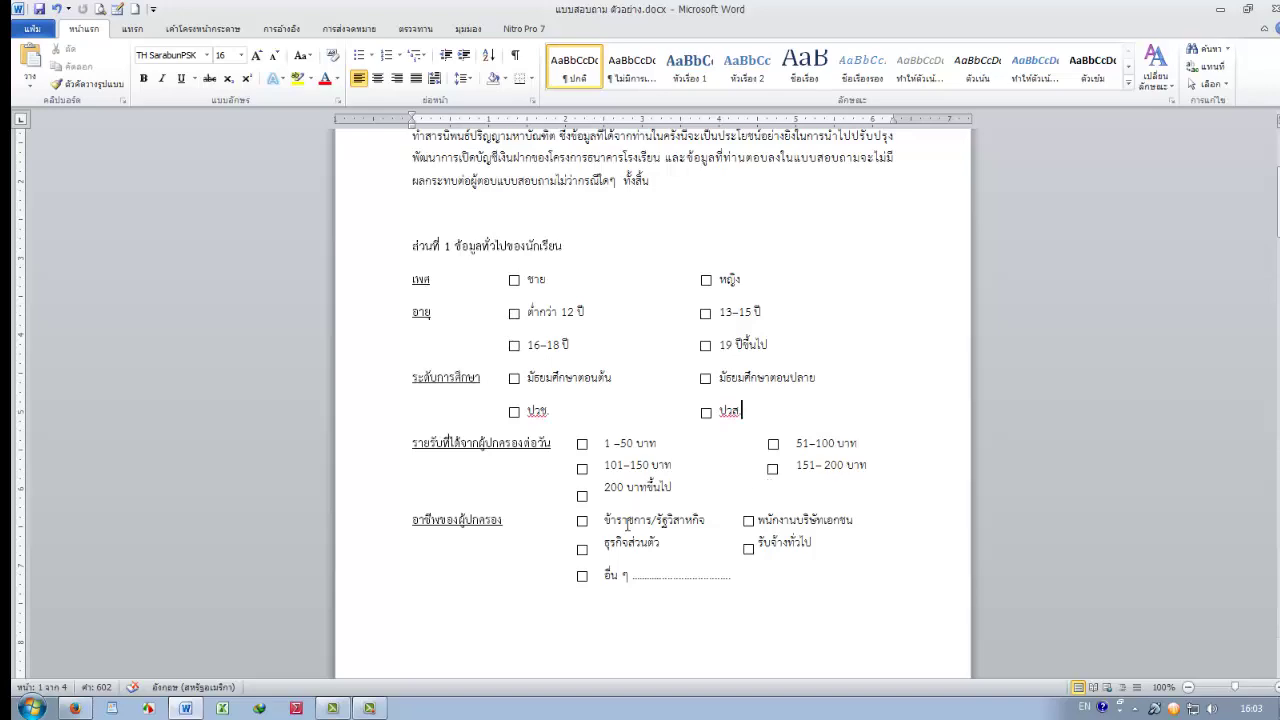
{"action": "scroll", "coordinate": [628, 521], "scroll_direction": "down", "scroll_amount": 10}
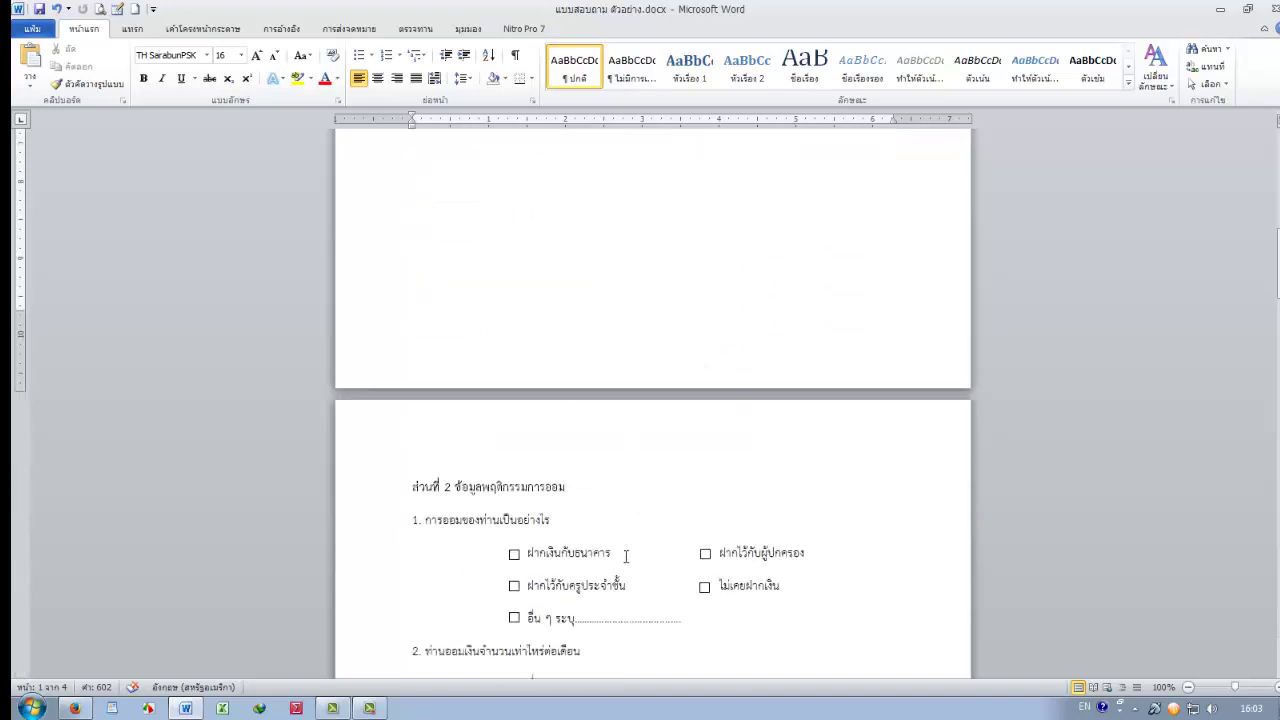
{"action": "scroll", "coordinate": [560, 497], "scroll_direction": "up", "scroll_amount": 3}
{"action": "scroll", "coordinate": [446, 263], "scroll_direction": "up", "scroll_amount": 4}
{"action": "scroll", "coordinate": [505, 349], "scroll_direction": "up", "scroll_amount": 2}
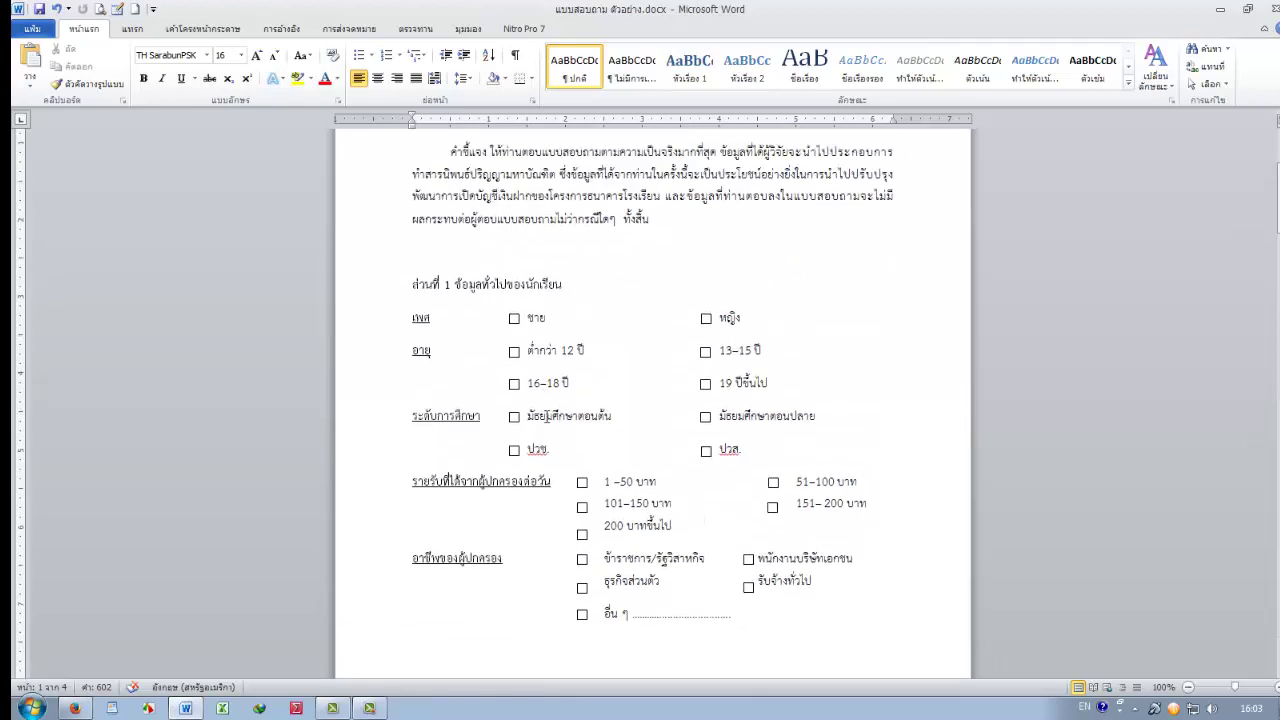
{"action": "scroll", "coordinate": [674, 446], "scroll_direction": "down", "scroll_amount": 3}
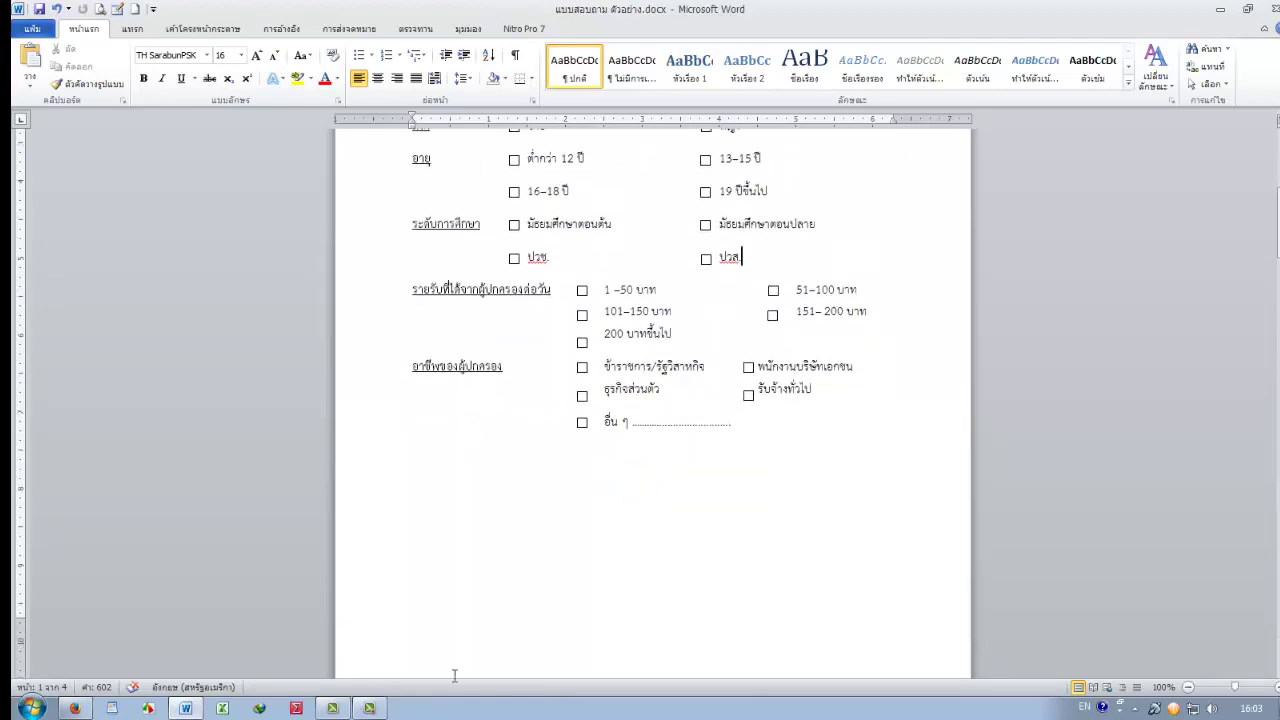
{"action": "left_click", "coordinate": [74, 708]}
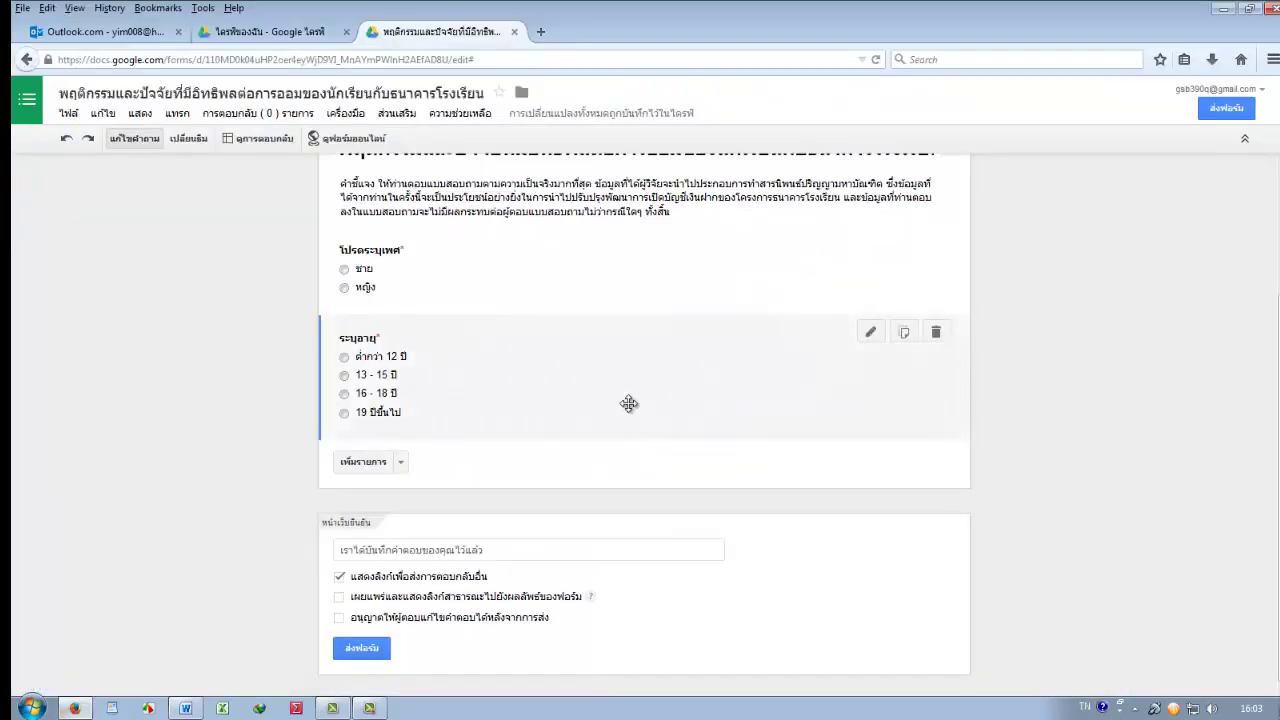
{"action": "scroll", "coordinate": [560, 395], "scroll_direction": "up", "scroll_amount": 1}
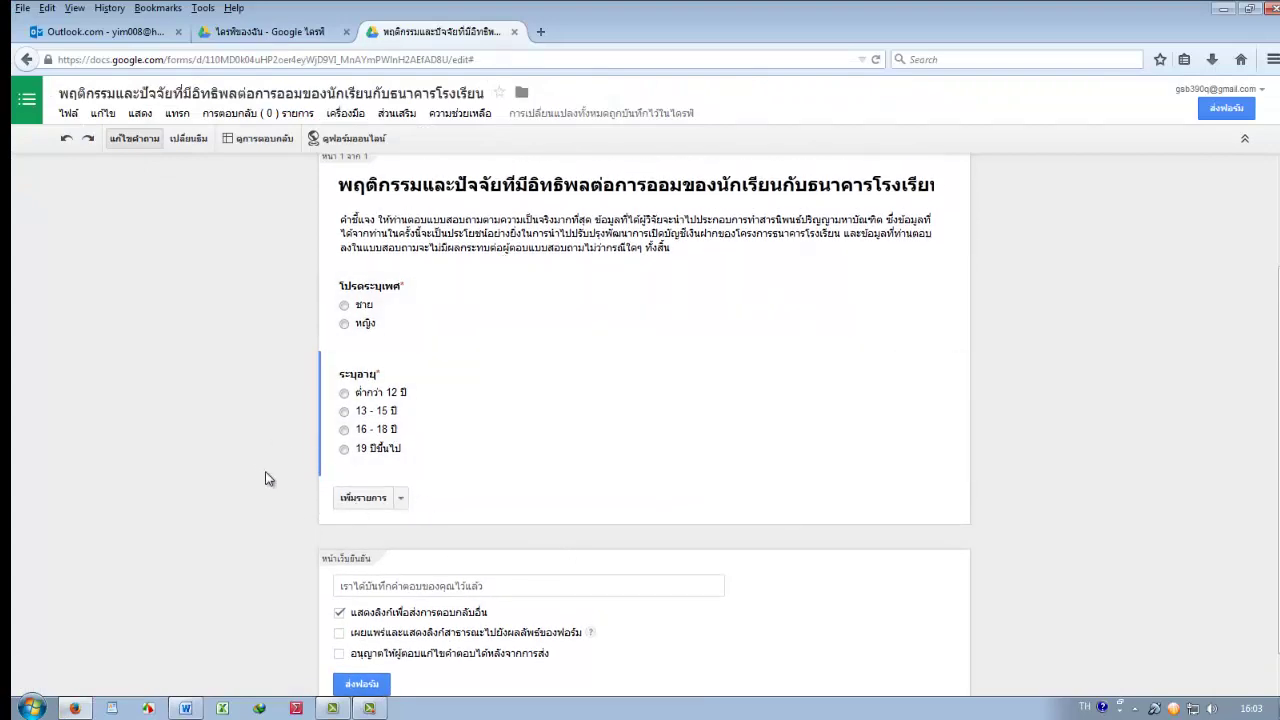
{"action": "left_click", "coordinate": [185, 708]}
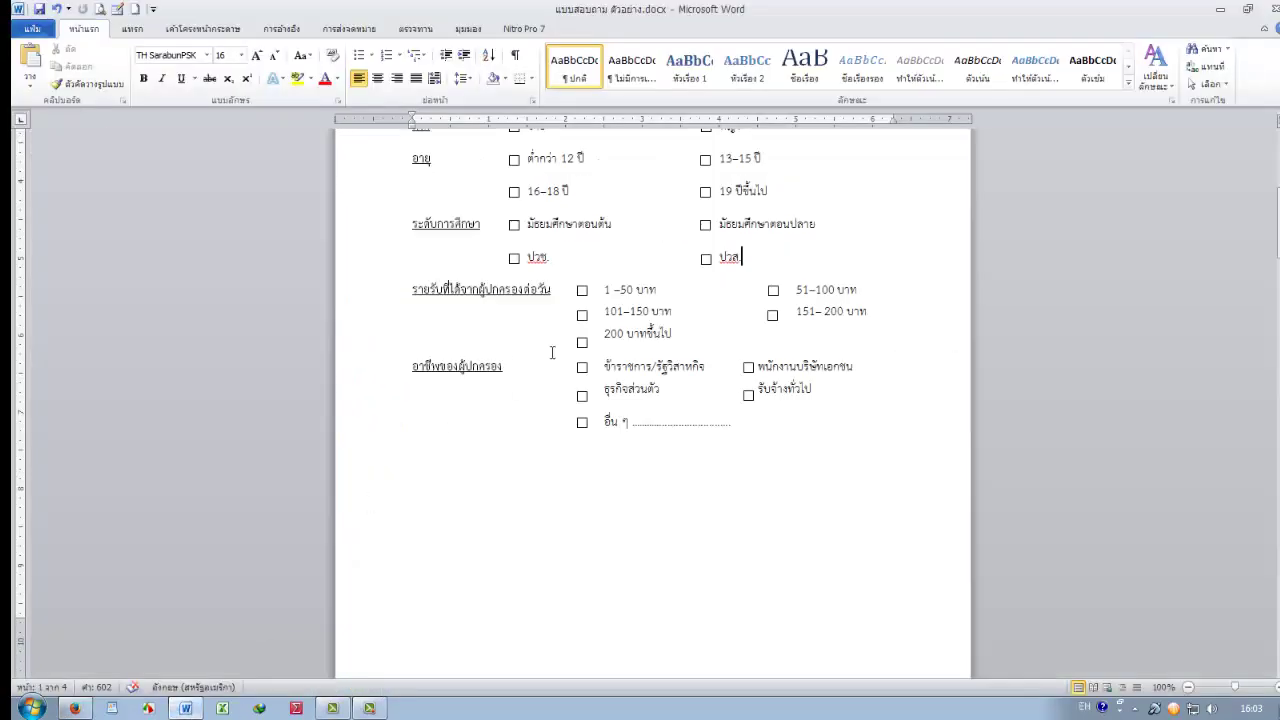
{"action": "scroll", "coordinate": [431, 397], "scroll_direction": "down", "scroll_amount": 1}
{"action": "left_click", "coordinate": [74, 708]}
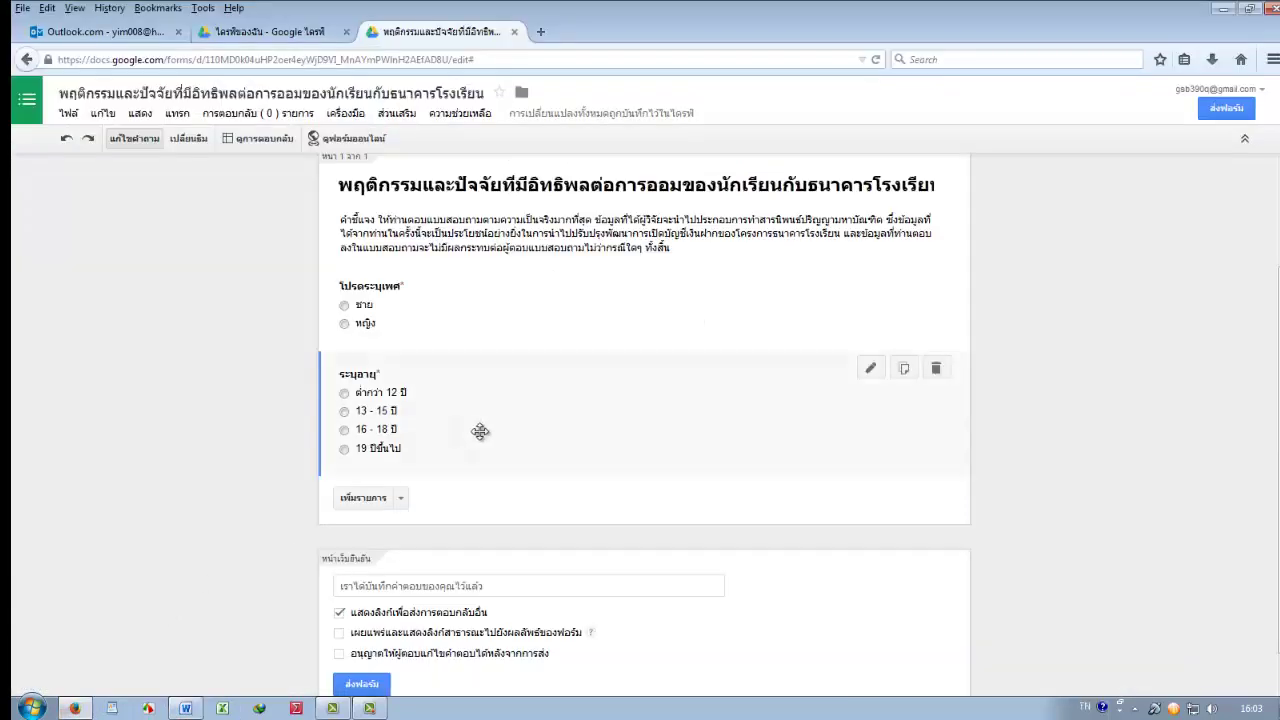
Insert a ตัวแบ่งหน้า (page break) after the age question in the form
{"action": "scroll", "coordinate": [404, 470], "scroll_direction": "down", "scroll_amount": 1}
{"action": "left_click", "coordinate": [400, 462]}
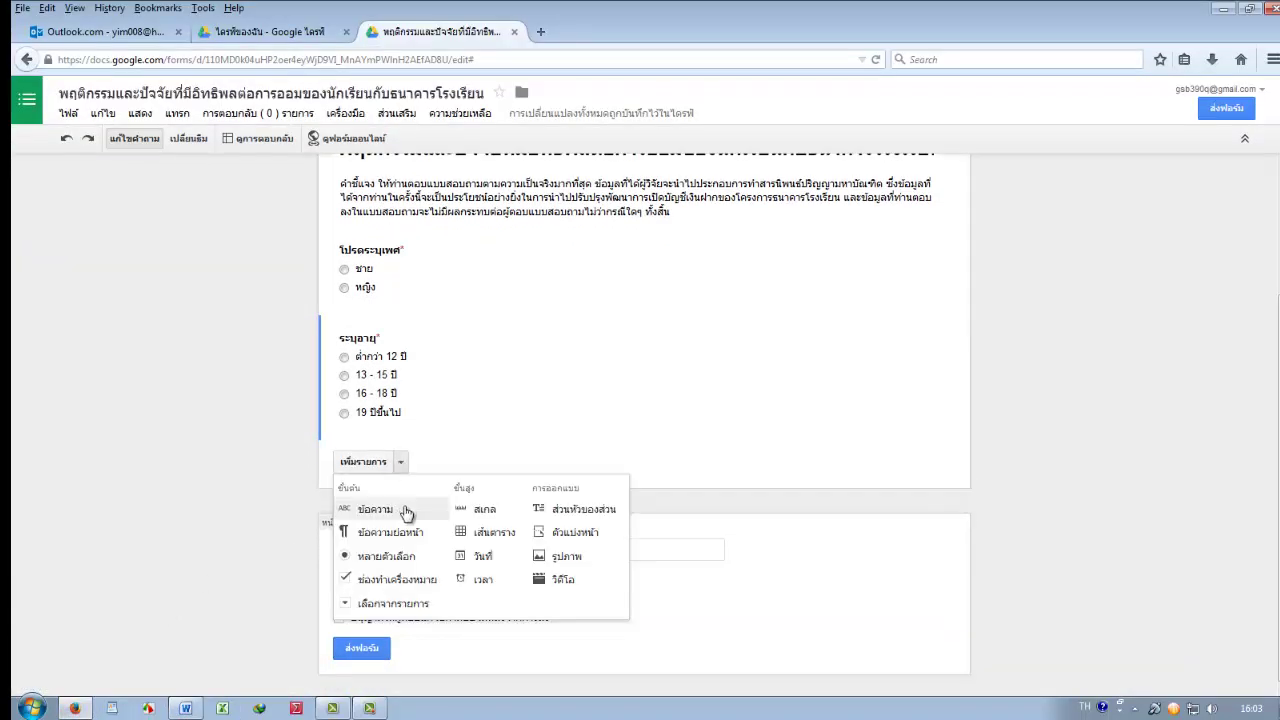
{"action": "left_click", "coordinate": [582, 545]}
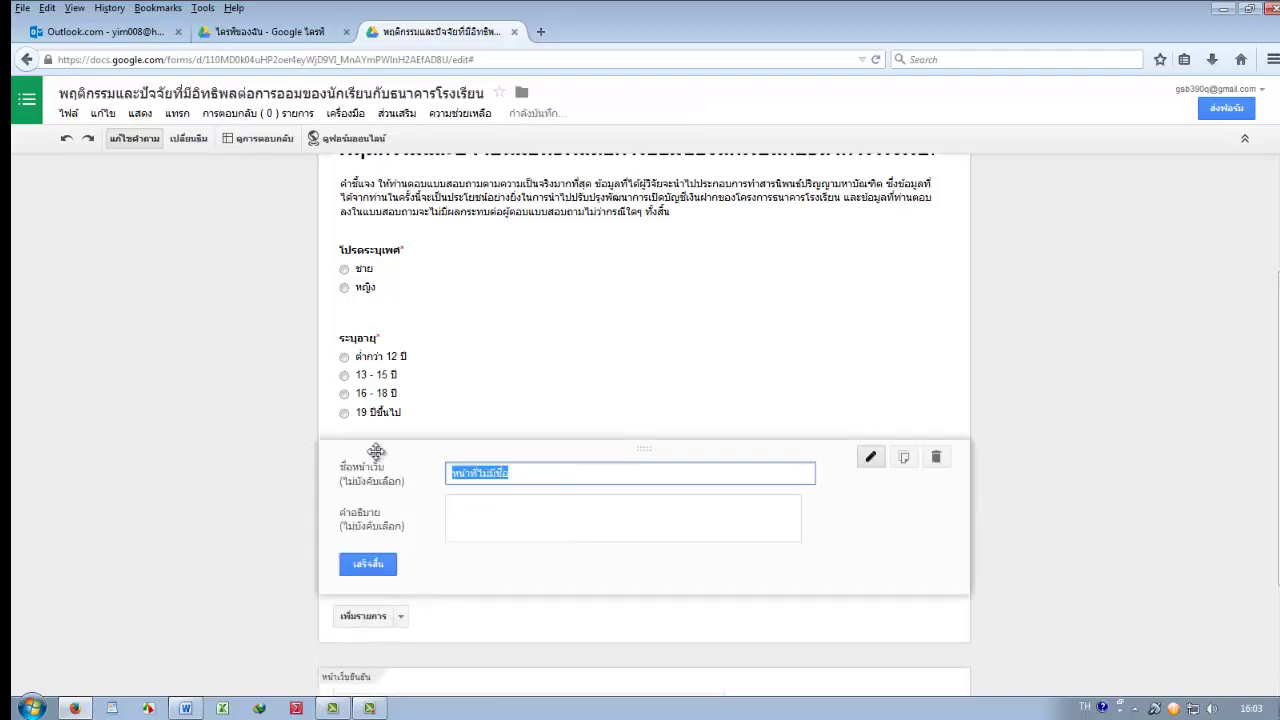
Copy the heading ส่วนที่ 2 ข้อมูลพฤติกรรมการออม from the Word questionnaire
{"action": "left_click", "coordinate": [185, 709]}
{"action": "scroll", "coordinate": [371, 490], "scroll_direction": "down", "scroll_amount": 6}
{"action": "double_click", "coordinate": [421, 218]}
{"action": "left_click_drag", "start_coordinate": [421, 218], "coordinate": [571, 222]}
{"action": "key", "text": "ctrl+c"}
{"action": "key", "text": "ctrl+f"}
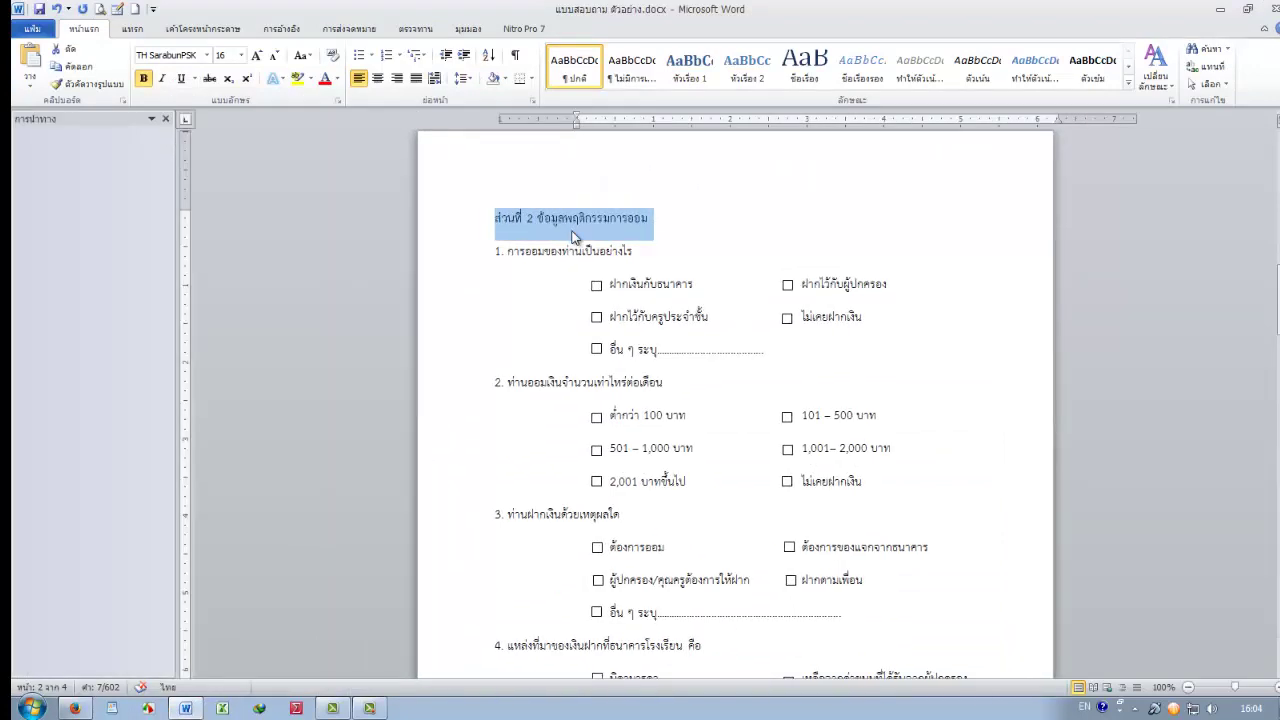
{"action": "left_click", "coordinate": [166, 119]}
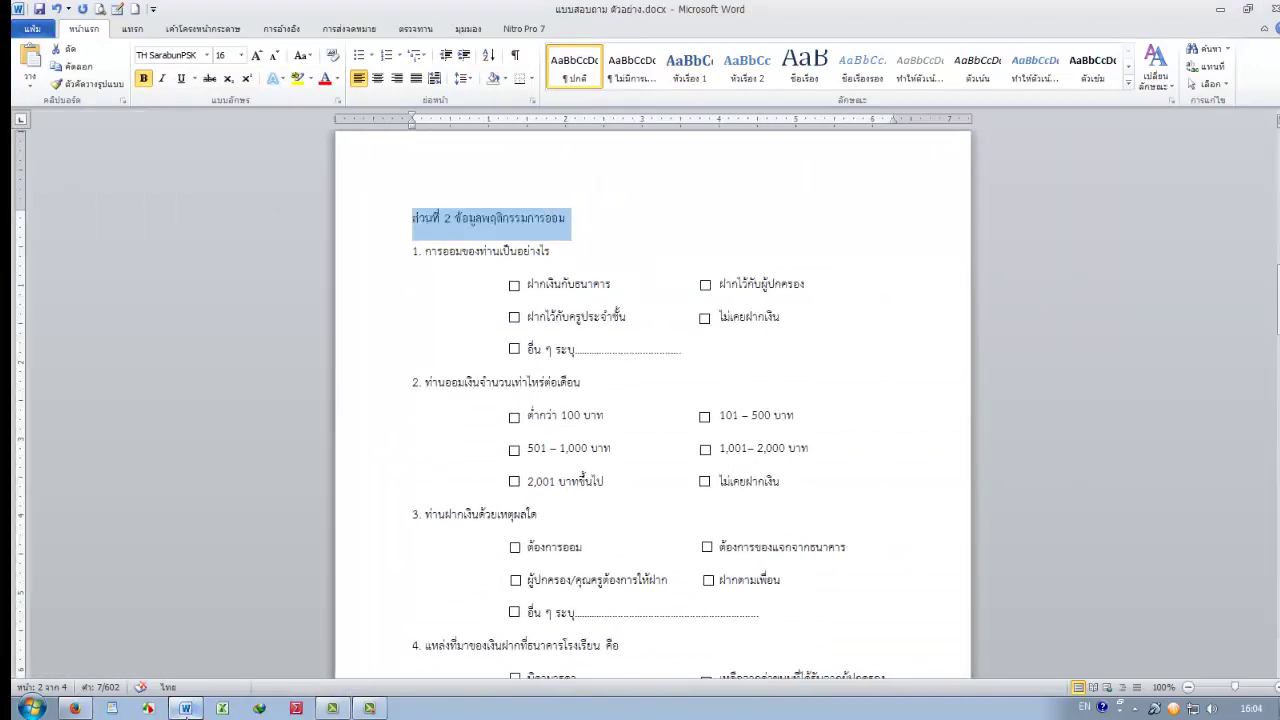
Paste ส่วนที่ 2 ข้อมูลพฤติกรรมการออม as the title of the form's new page and finish editing the page break
{"action": "left_click", "coordinate": [75, 709]}
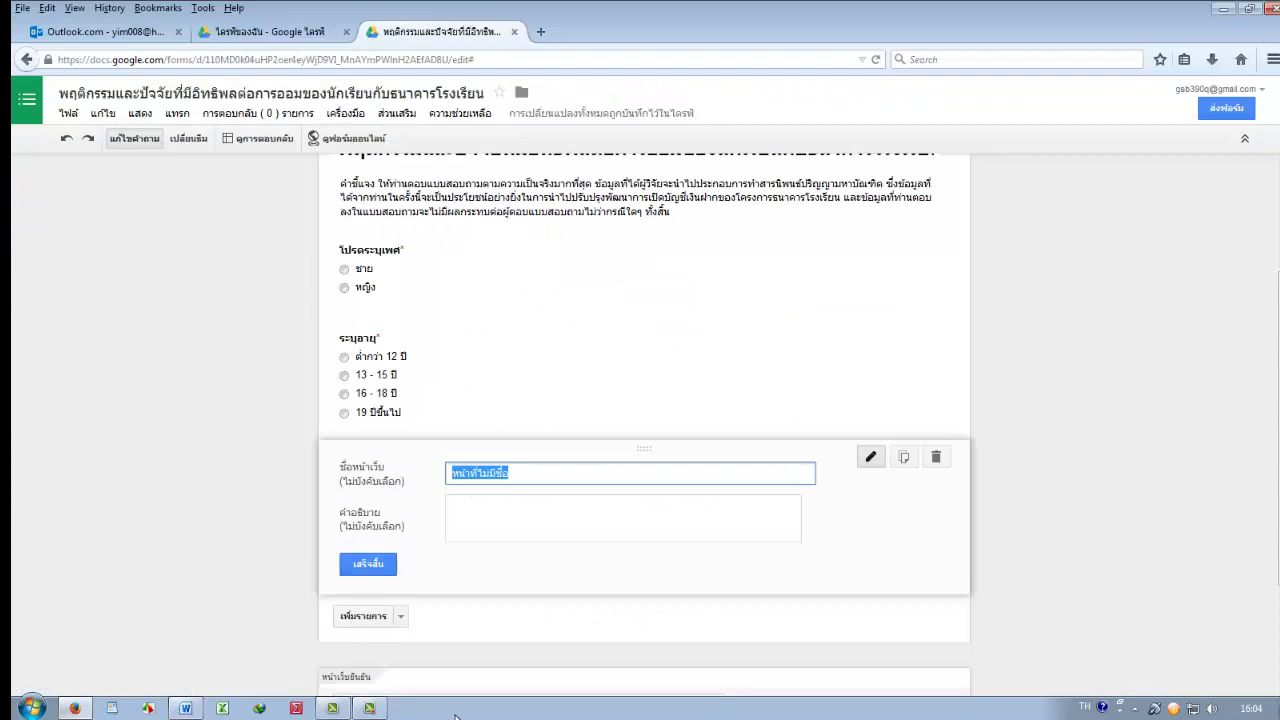
{"action": "left_click", "coordinate": [193, 709]}
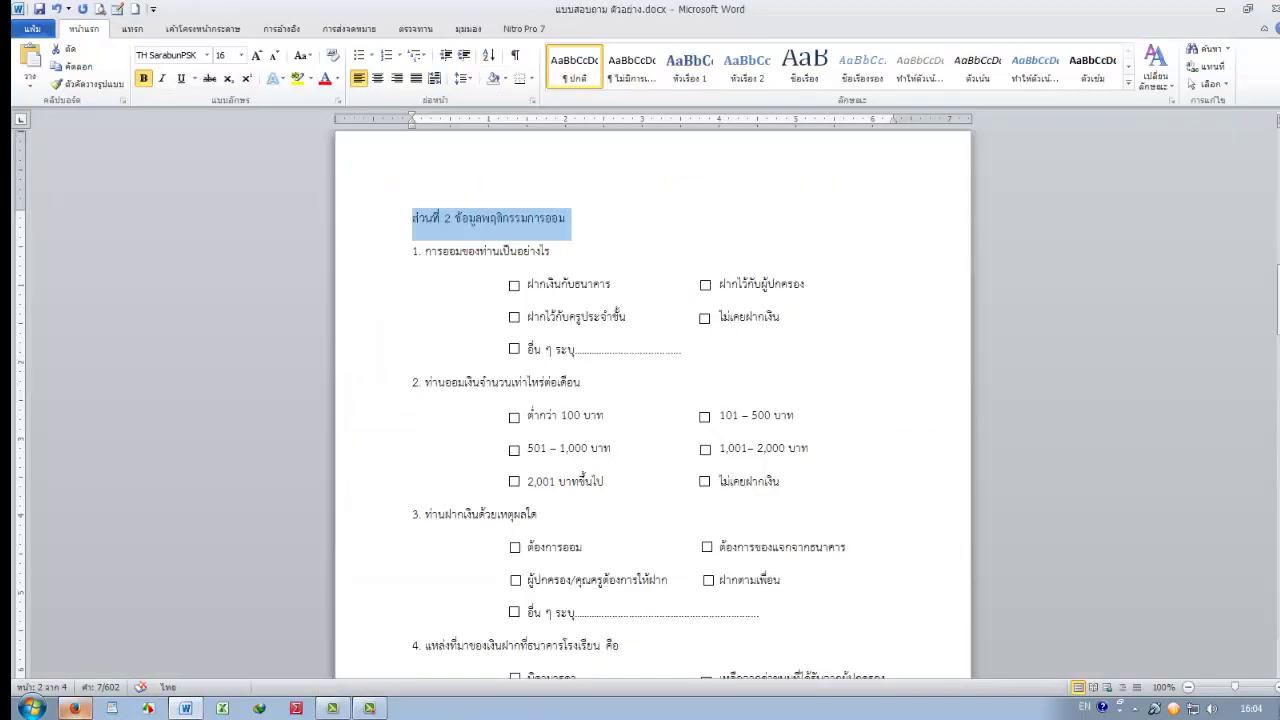
{"action": "left_click", "coordinate": [75, 709]}
{"action": "key", "text": "ctrl+v"}
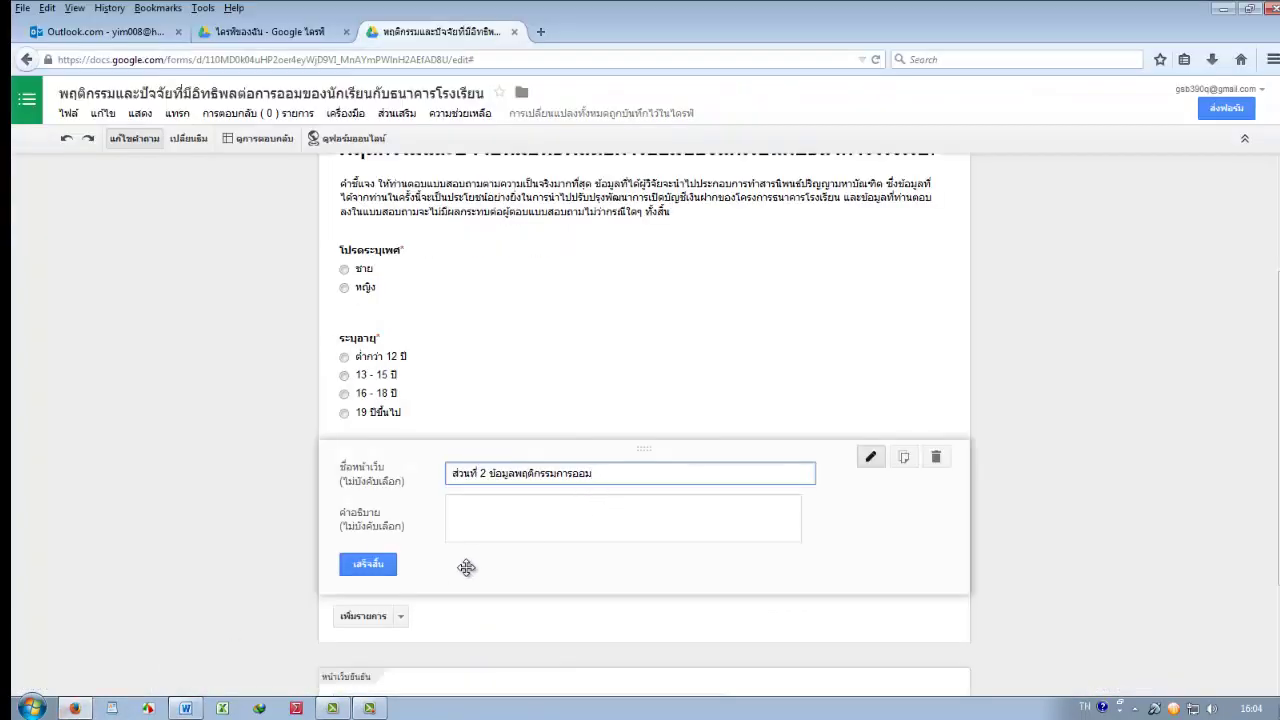
{"action": "left_click", "coordinate": [362, 566]}
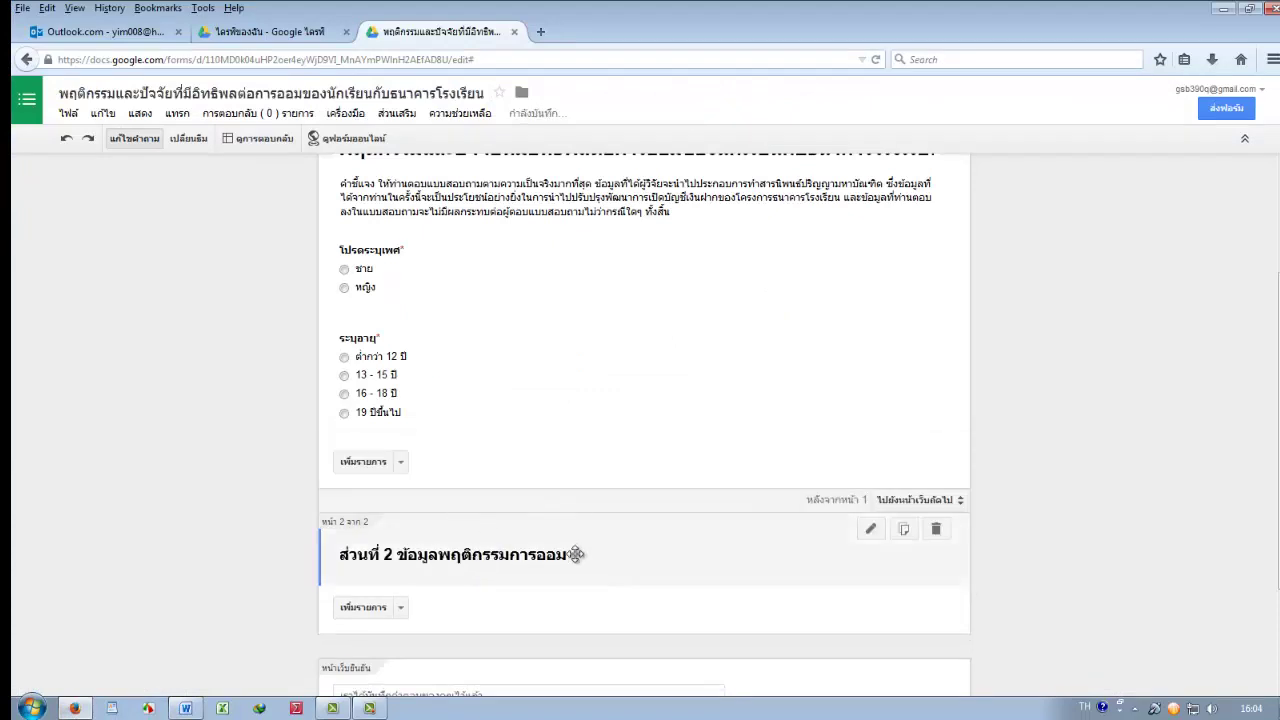
{"action": "scroll", "coordinate": [500, 520], "scroll_direction": "down", "scroll_amount": 2}
{"action": "left_click", "coordinate": [403, 500]}
{"action": "left_click", "coordinate": [235, 515]}
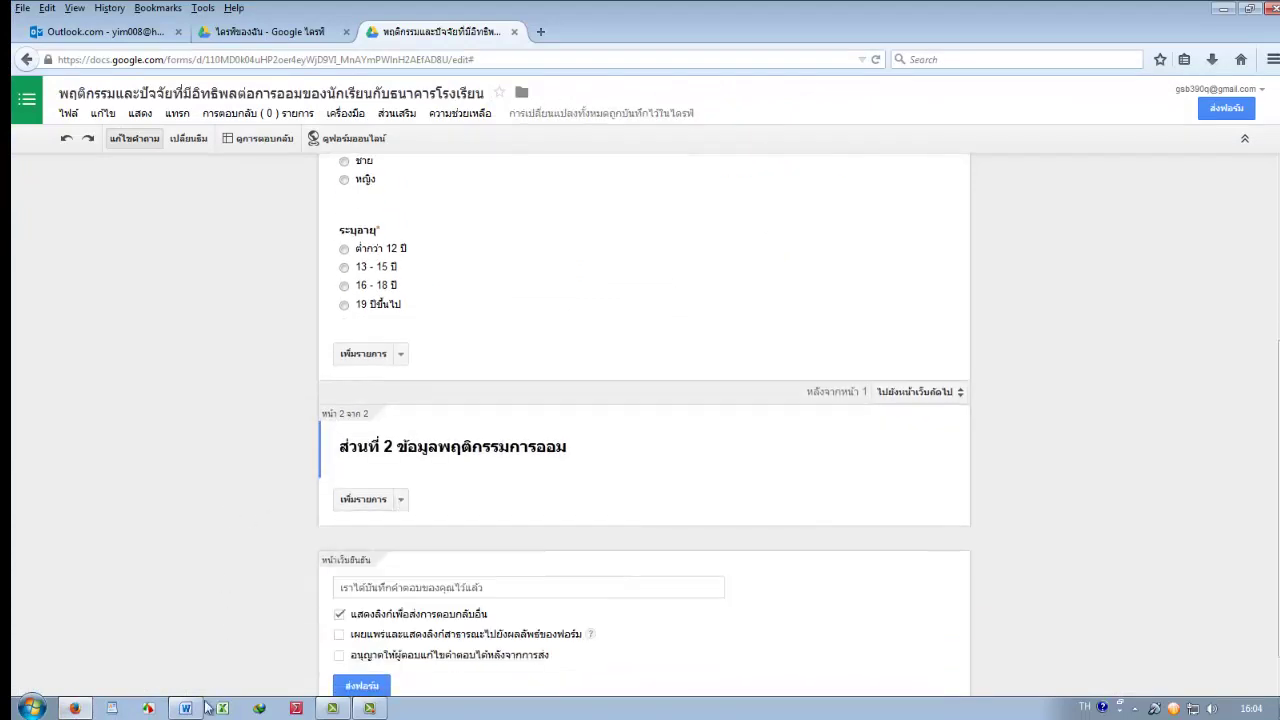
Copy the text of question 1 in part 2, การออมของท่านเป็นอย่างไร, from the Word questionnaire
{"action": "left_click", "coordinate": [186, 709]}
{"action": "key", "text": "grave"}
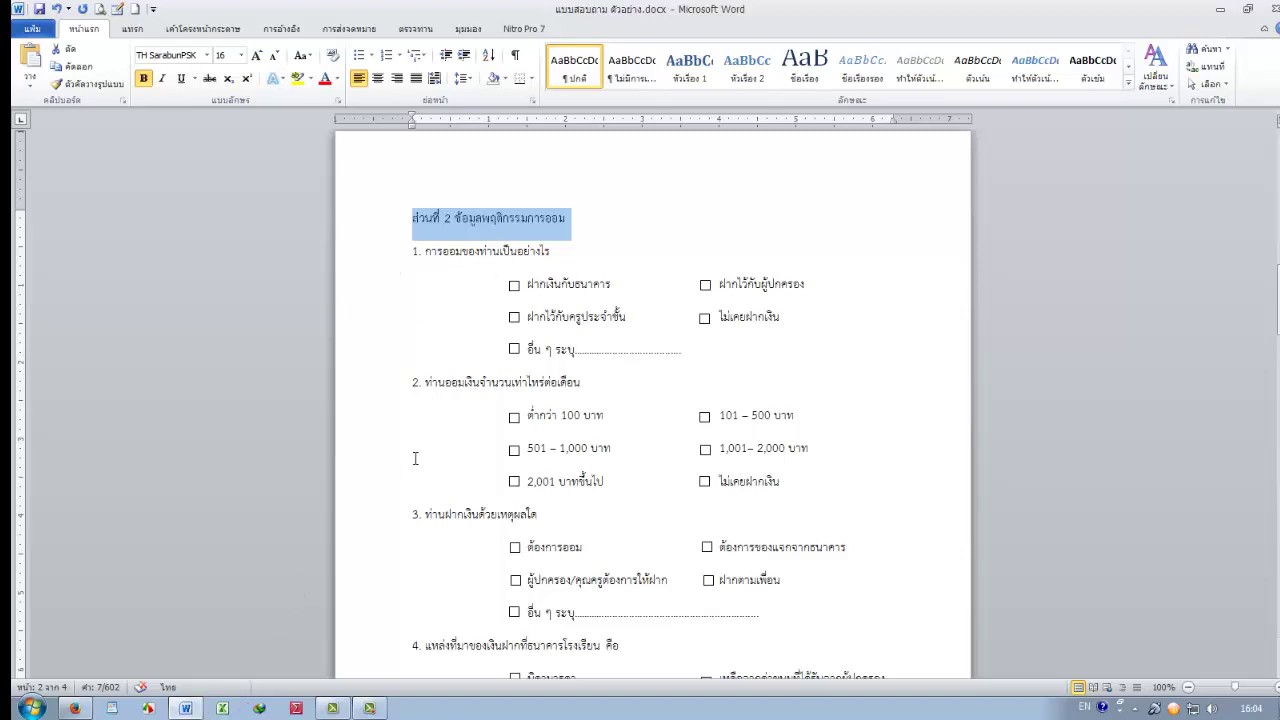
{"action": "scroll", "coordinate": [415, 458], "scroll_direction": "down", "scroll_amount": 1}
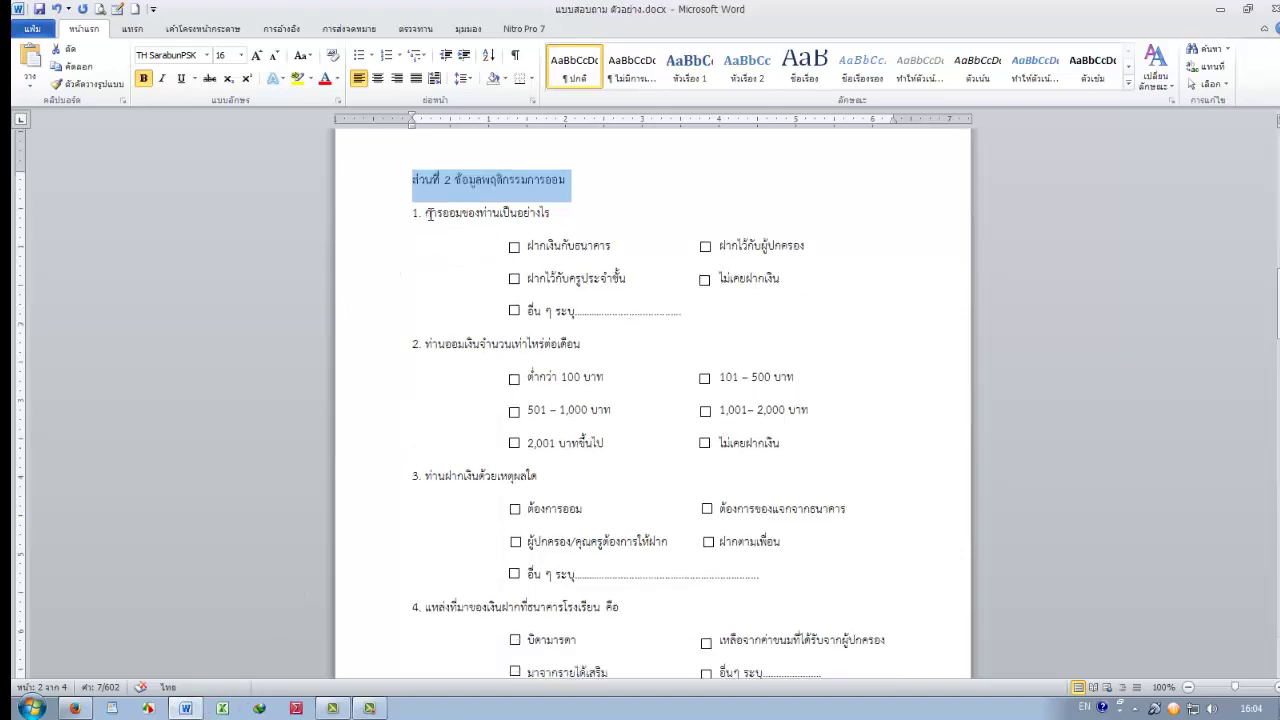
{"action": "left_click_drag", "start_coordinate": [427, 215], "coordinate": [551, 216]}
{"action": "key", "text": "ctrl+c"}
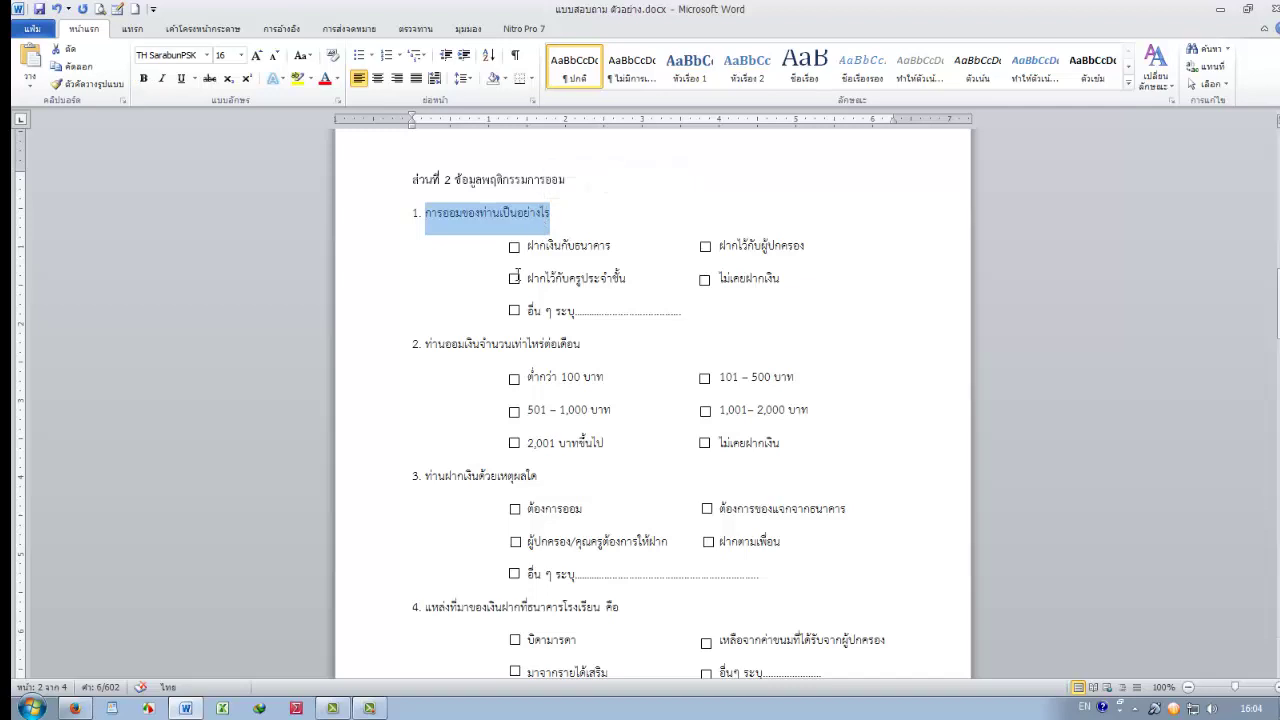
Add a หลายตัวเลือก question to the form's second page and paste การออมของท่านเป็นอย่างไร as its title
{"action": "left_click", "coordinate": [74, 708]}
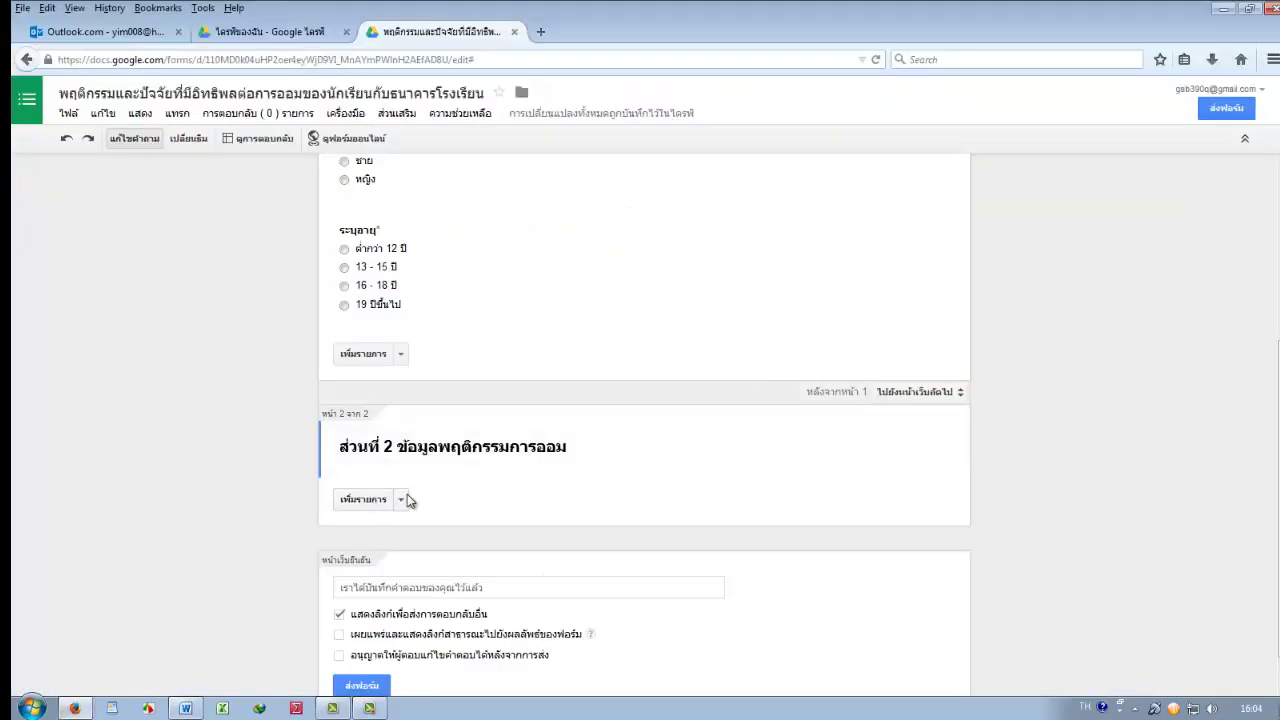
{"action": "left_click", "coordinate": [401, 499]}
{"action": "left_click", "coordinate": [384, 593]}
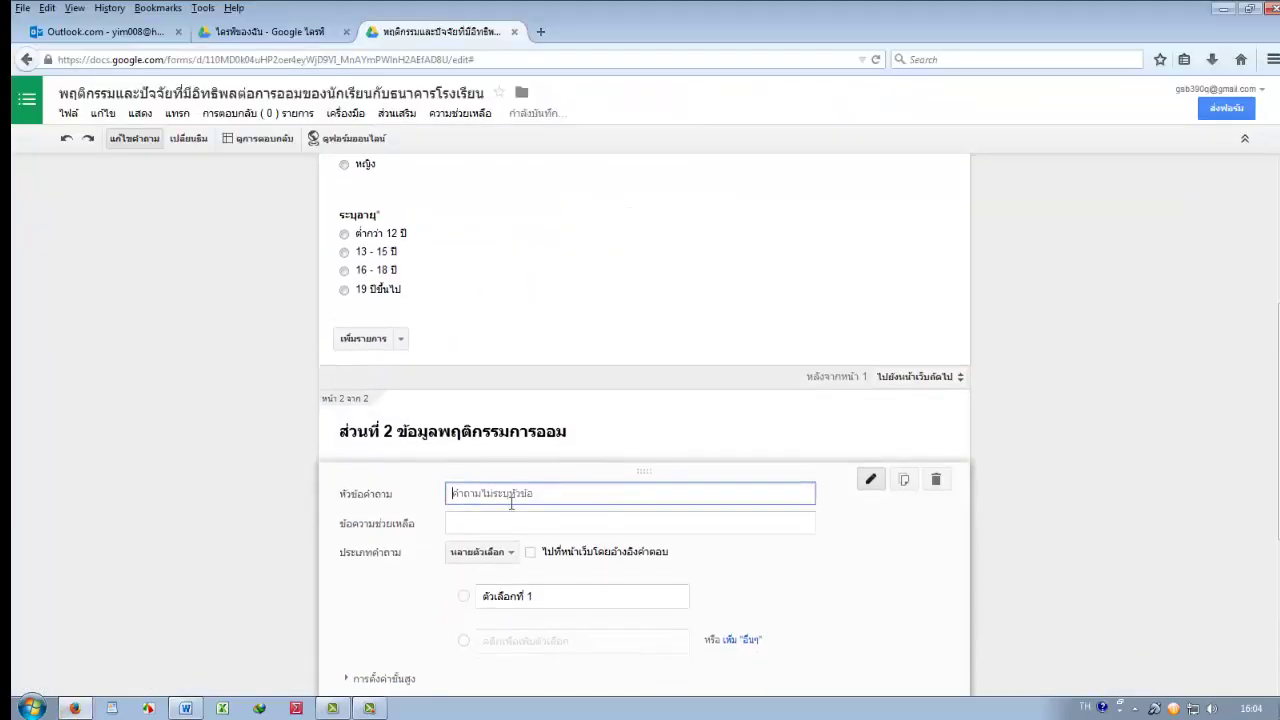
{"action": "key", "text": "ctrl+v"}
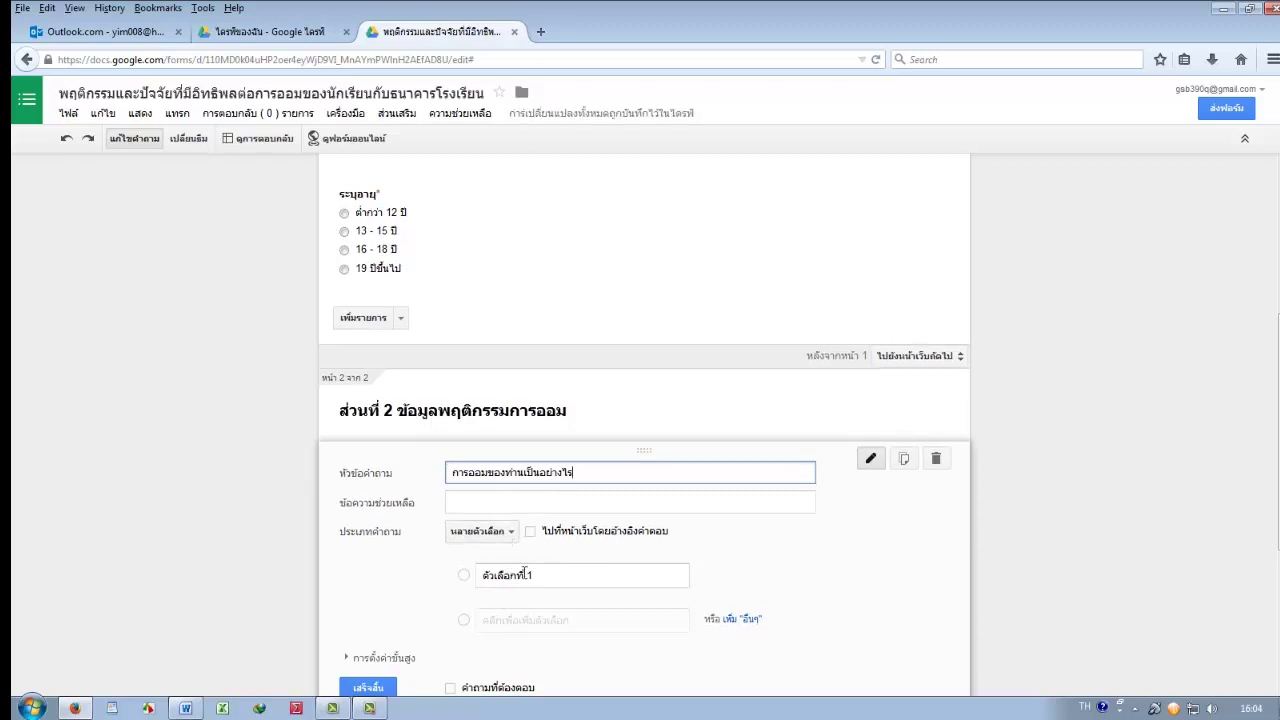
Give the saving question the options ฝากเงินกับธนาคาร and ฝากกับผู้ปกครอง, and finish it as a required question
{"action": "scroll", "coordinate": [309, 680], "scroll_direction": "down", "scroll_amount": 2}
{"action": "left_click", "coordinate": [548, 501]}
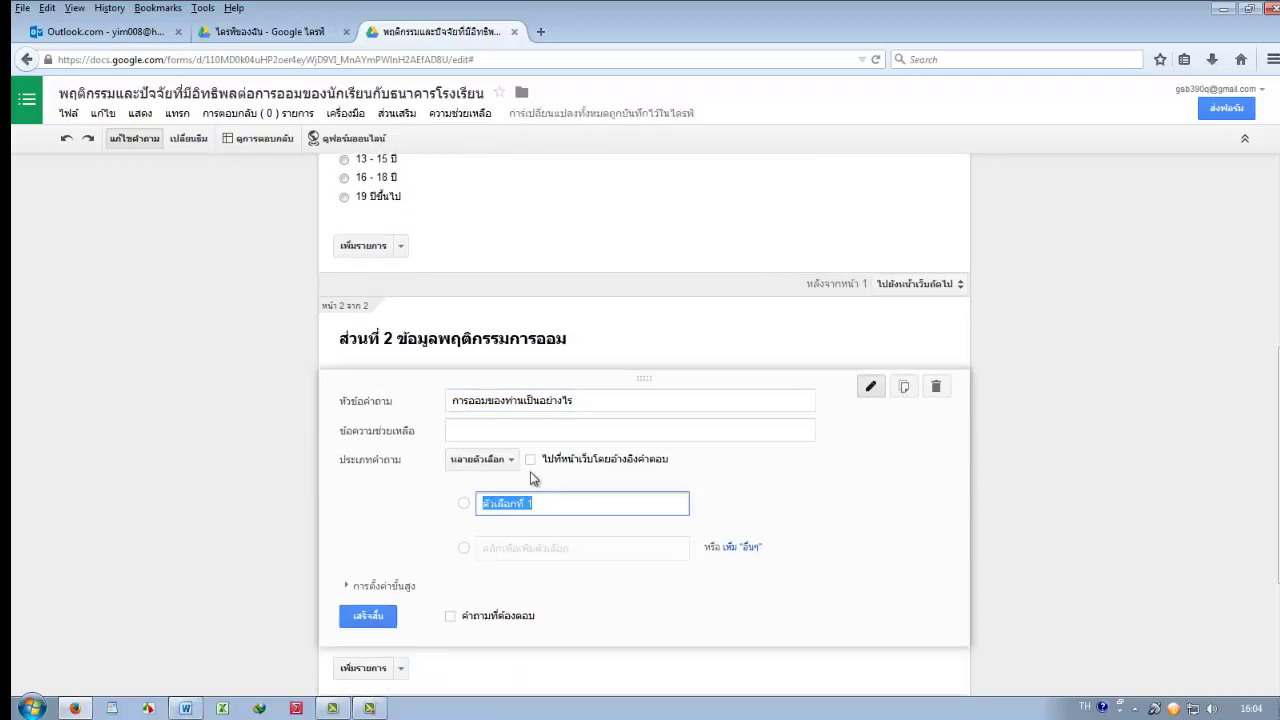
{"action": "type", "text": "ฝากเงินกับธนาคาร"}
{"action": "key", "text": "Tab"}
{"action": "type", "text": "ฝากับ"}
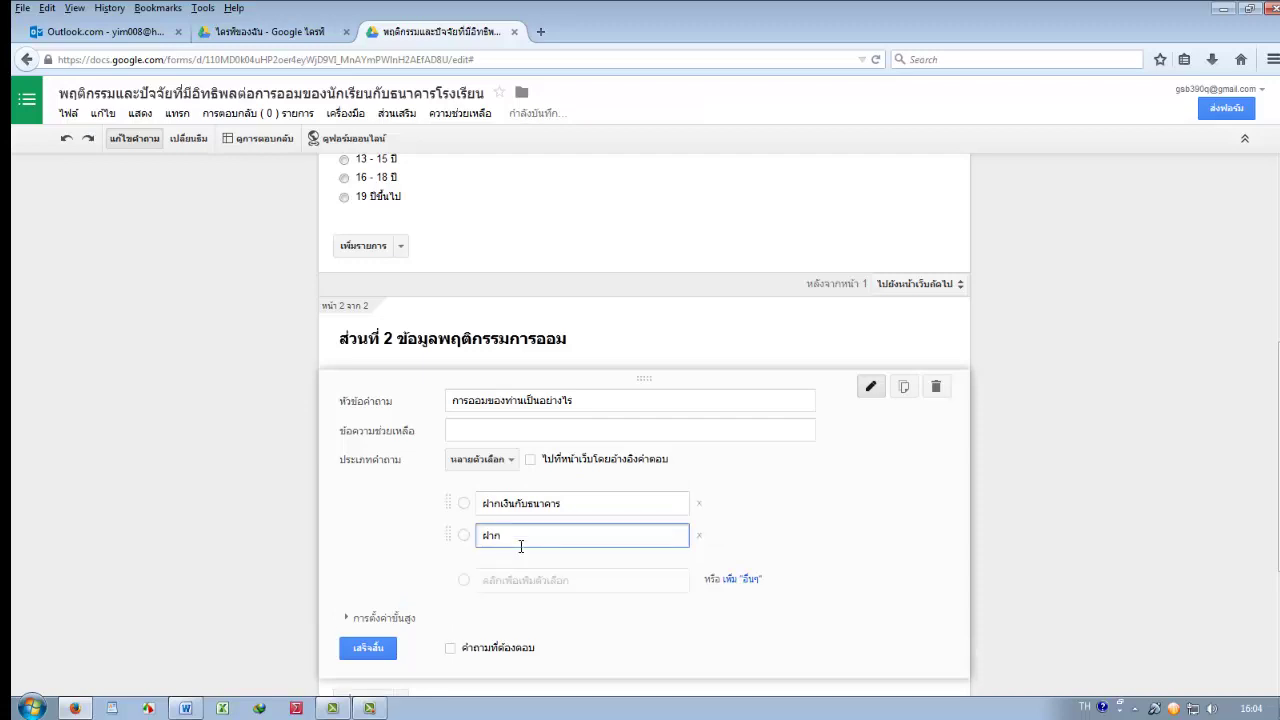
{"action": "type", "text": "กับผู้ปกครอง"}
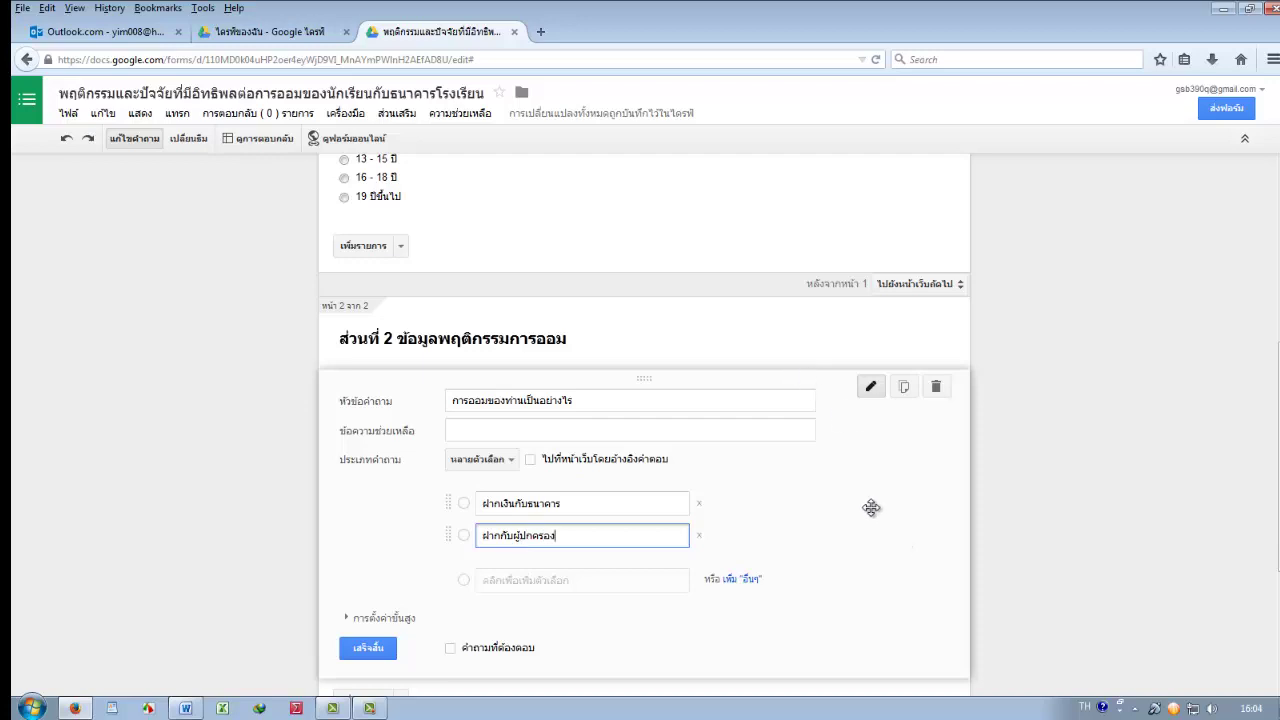
{"action": "left_click", "coordinate": [462, 648]}
{"action": "left_click", "coordinate": [368, 648]}
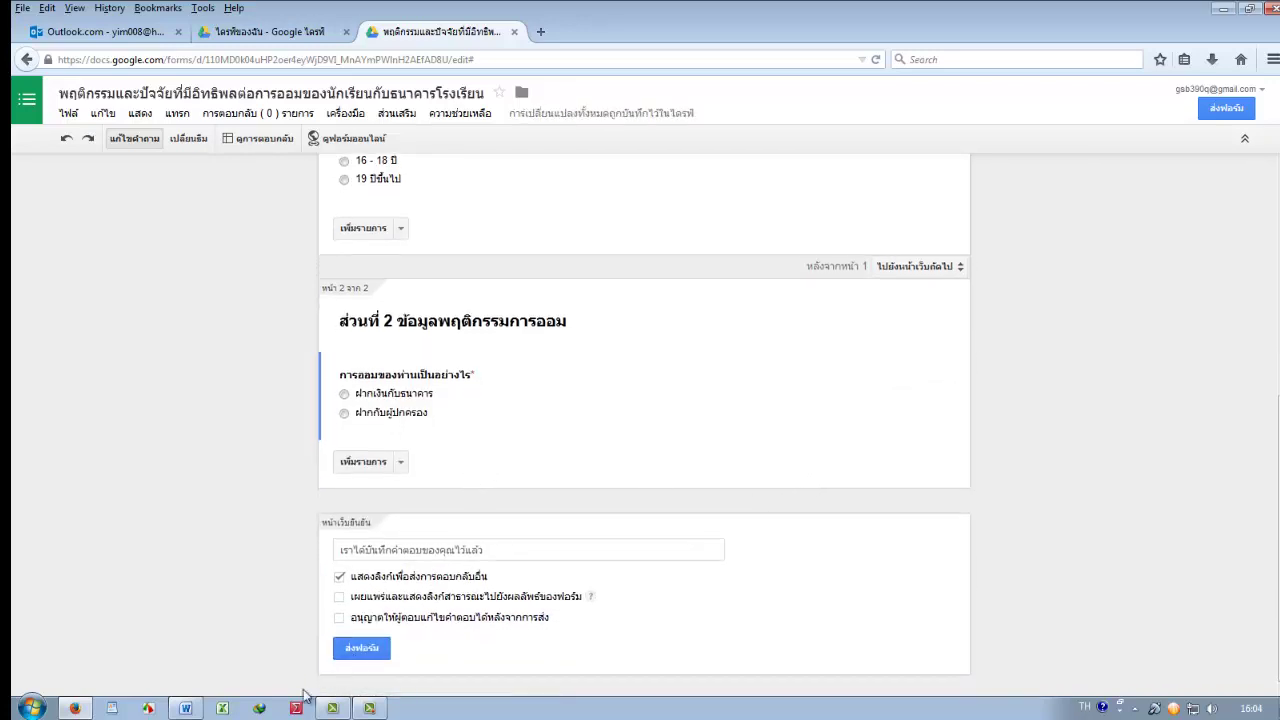
Check the rest of part 2 in the Word questionnaire and insert another ตัวแบ่งหน้า after the form's saving question
{"action": "left_click", "coordinate": [185, 708]}
{"action": "scroll", "coordinate": [652, 288], "scroll_direction": "down", "scroll_amount": 4}
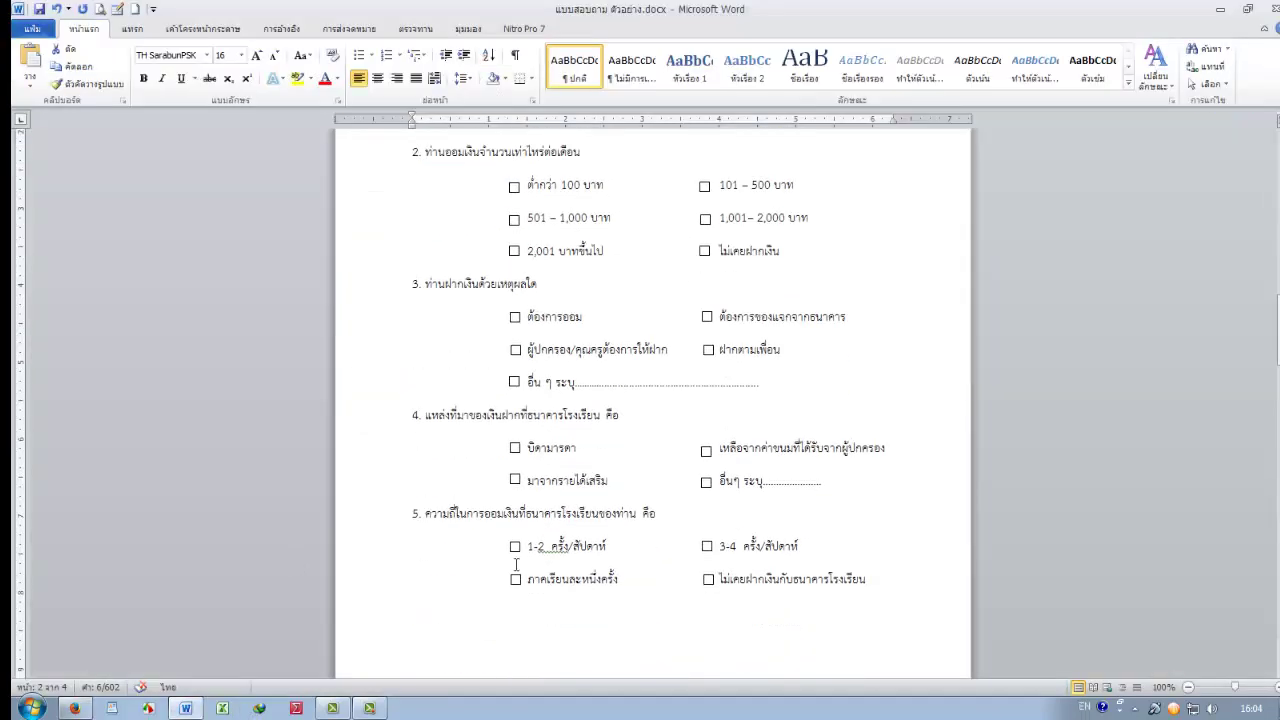
{"action": "scroll", "coordinate": [612, 606], "scroll_direction": "down", "scroll_amount": 7}
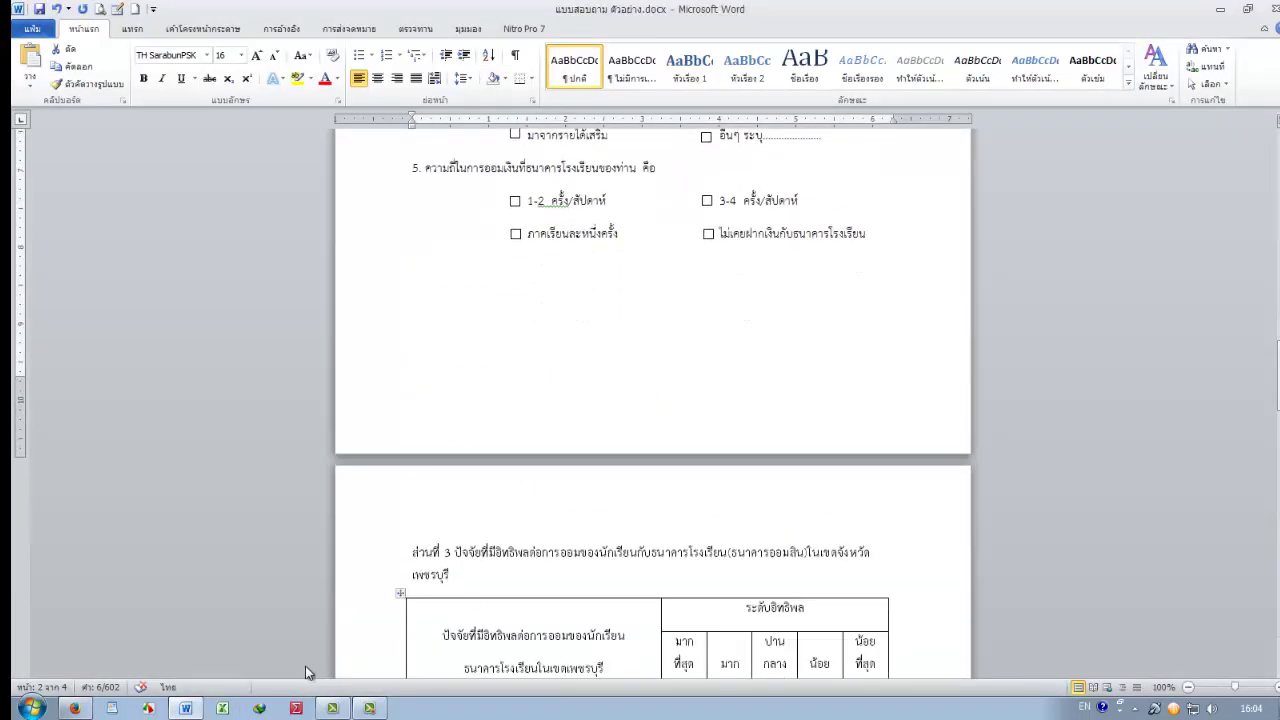
{"action": "left_click", "coordinate": [80, 709]}
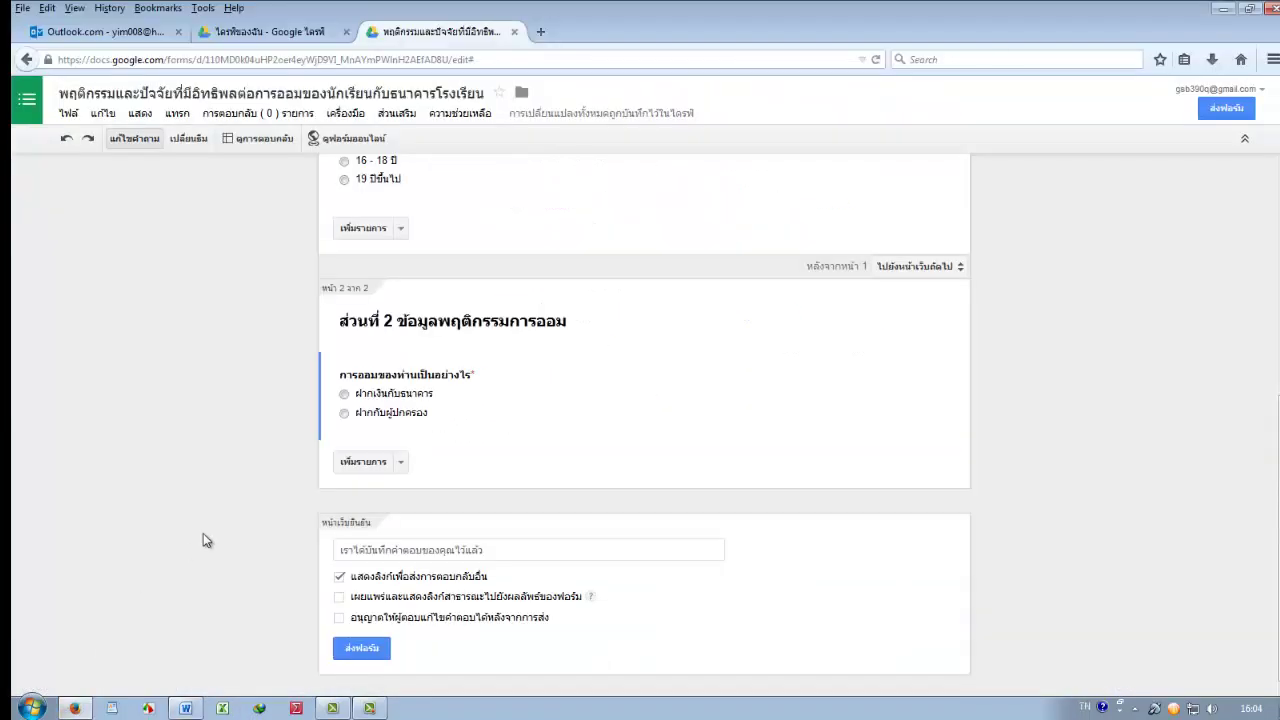
{"action": "left_click", "coordinate": [401, 463]}
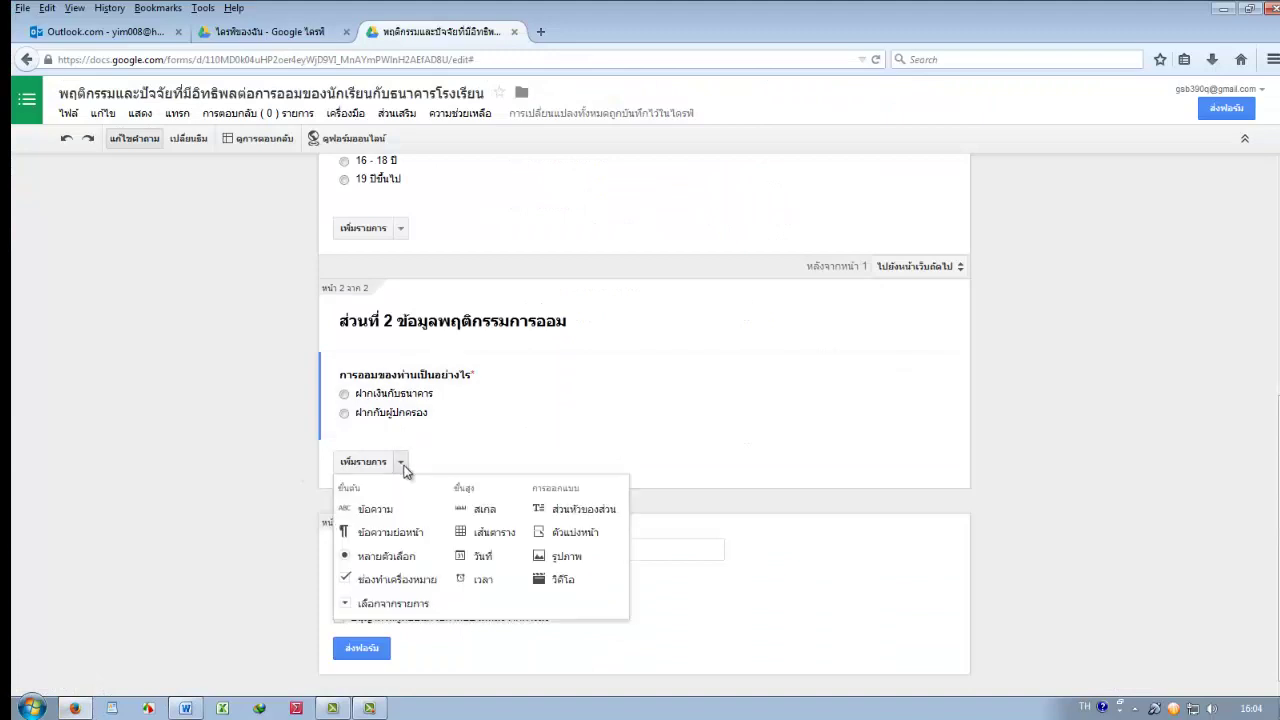
{"action": "left_click", "coordinate": [591, 535]}
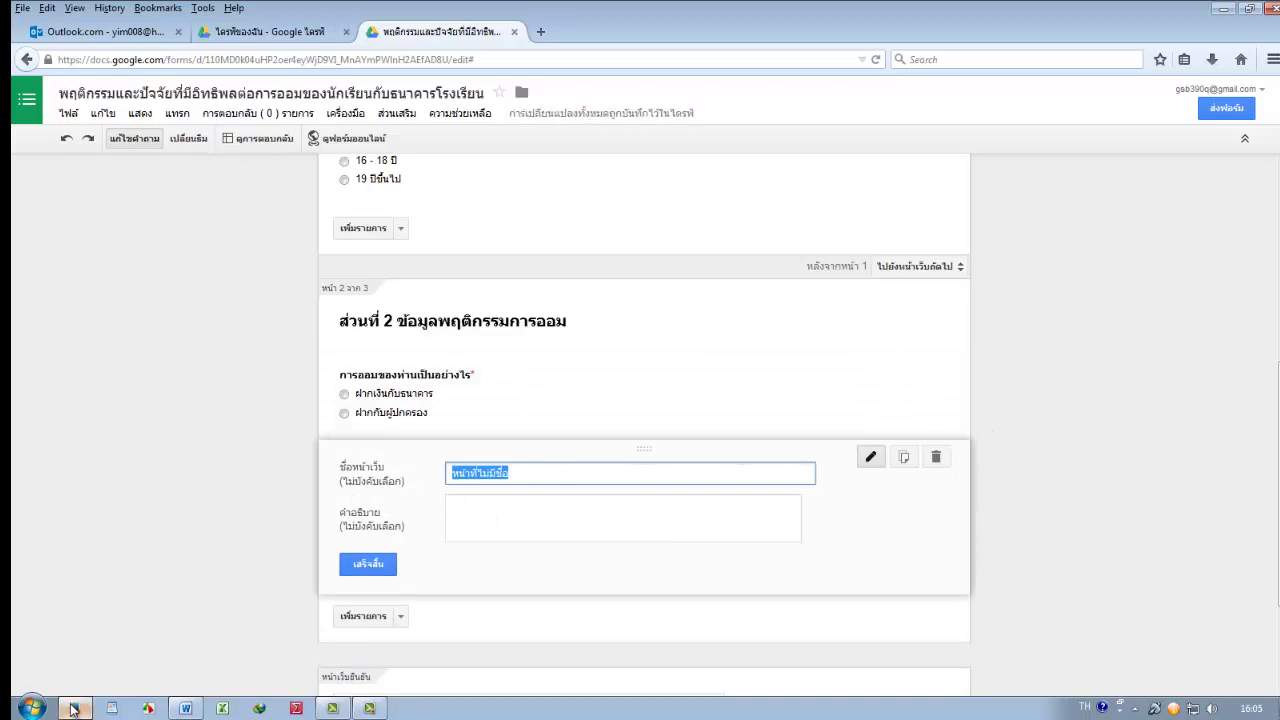
Copy the part 3 heading text from the Word questionnaire, starting at ปัจจัยที่มีอิทธิพลต่อการออม and leaving out ส่วนที่ 3
{"action": "left_click", "coordinate": [185, 708]}
{"action": "scroll", "coordinate": [540, 279], "scroll_direction": "down", "scroll_amount": 3}
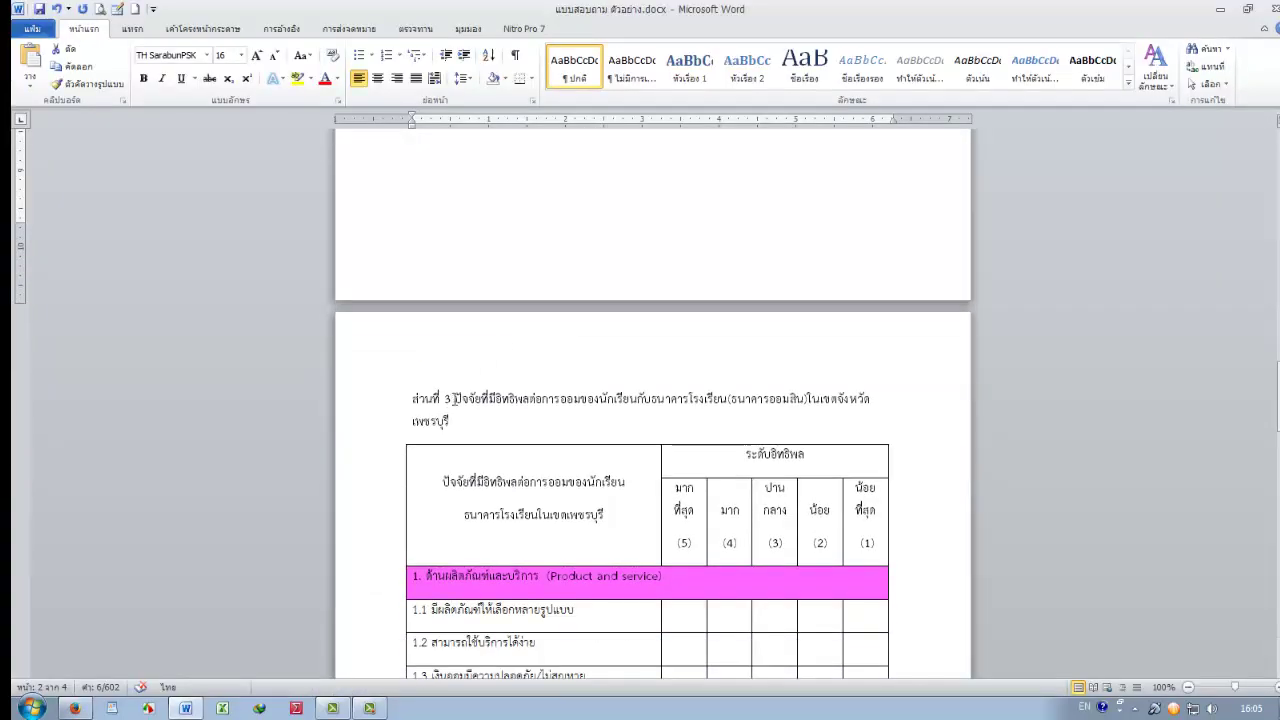
{"action": "left_click_drag", "start_coordinate": [455, 398], "coordinate": [468, 423]}
{"action": "key", "text": "ctrl+c"}
{"action": "left_click", "coordinate": [187, 708]}
Paste the copied heading ปัจจัยที่มีอิทธิพลต่อการออมของนักเรียนกับธนาคารโรงเรียน(ธนาคารออมสิน)ในเขตจังหวัดเพชรบุรี as the title of the form's third page
{"action": "left_click", "coordinate": [74, 708]}
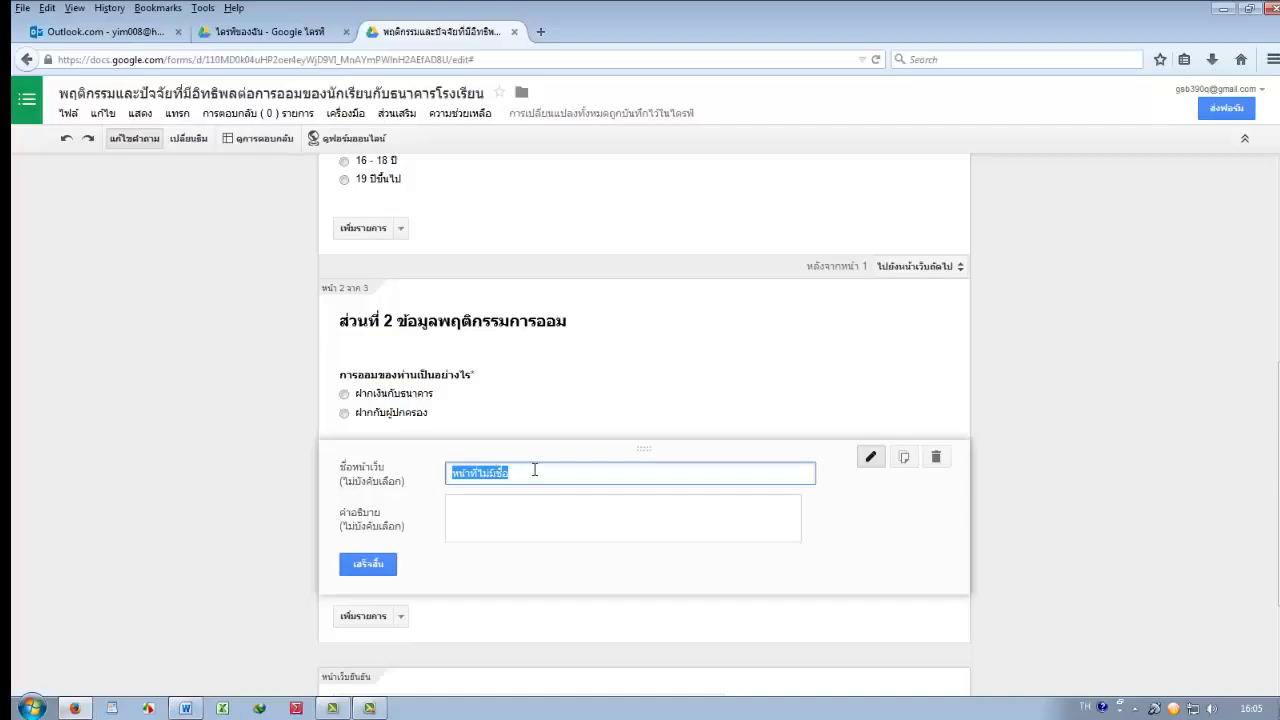
{"action": "key", "text": "ctrl+v"}
{"action": "left_click", "coordinate": [385, 570]}
{"action": "scroll", "coordinate": [523, 502], "scroll_direction": "down", "scroll_amount": 2}
{"action": "left_click", "coordinate": [331, 446]}
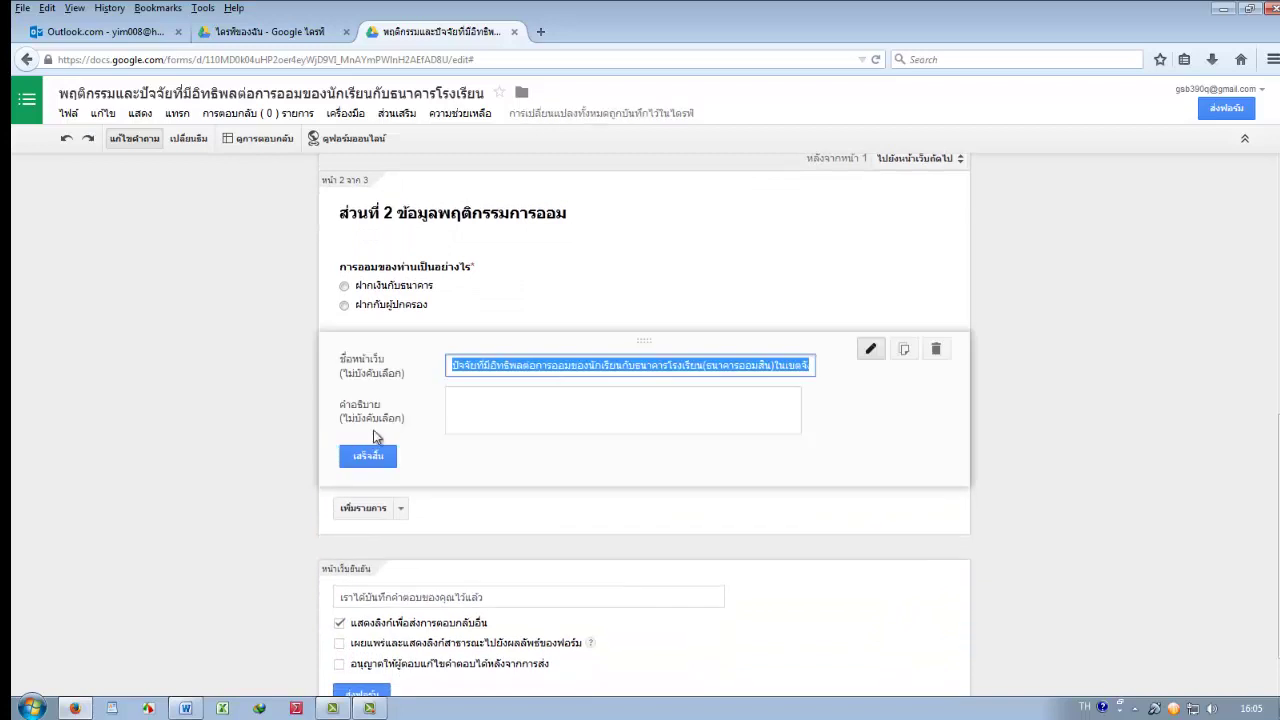
Put ส่วนที่ 3 in front of the third page's title and finish editing the page heading
{"action": "left_click", "coordinate": [433, 366]}
{"action": "type", "text": "ส่วนที่ 3"}
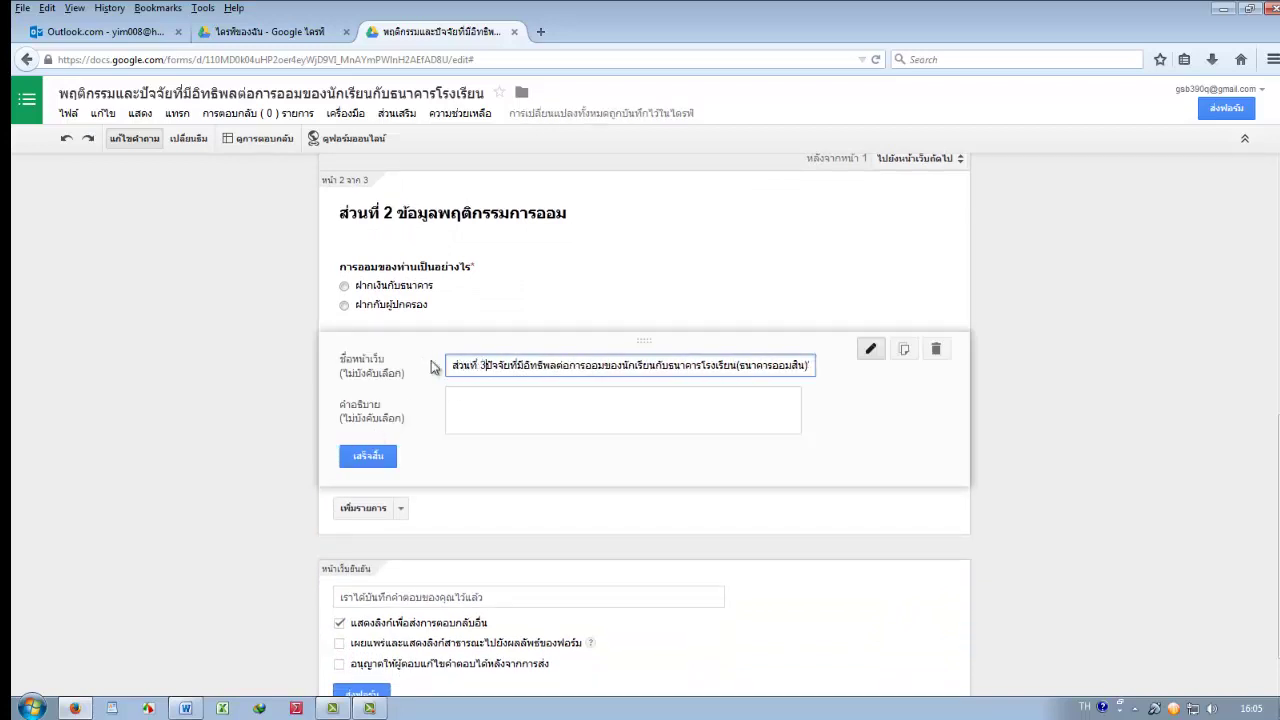
{"action": "left_click", "coordinate": [394, 454]}
{"action": "left_click", "coordinate": [400, 519]}
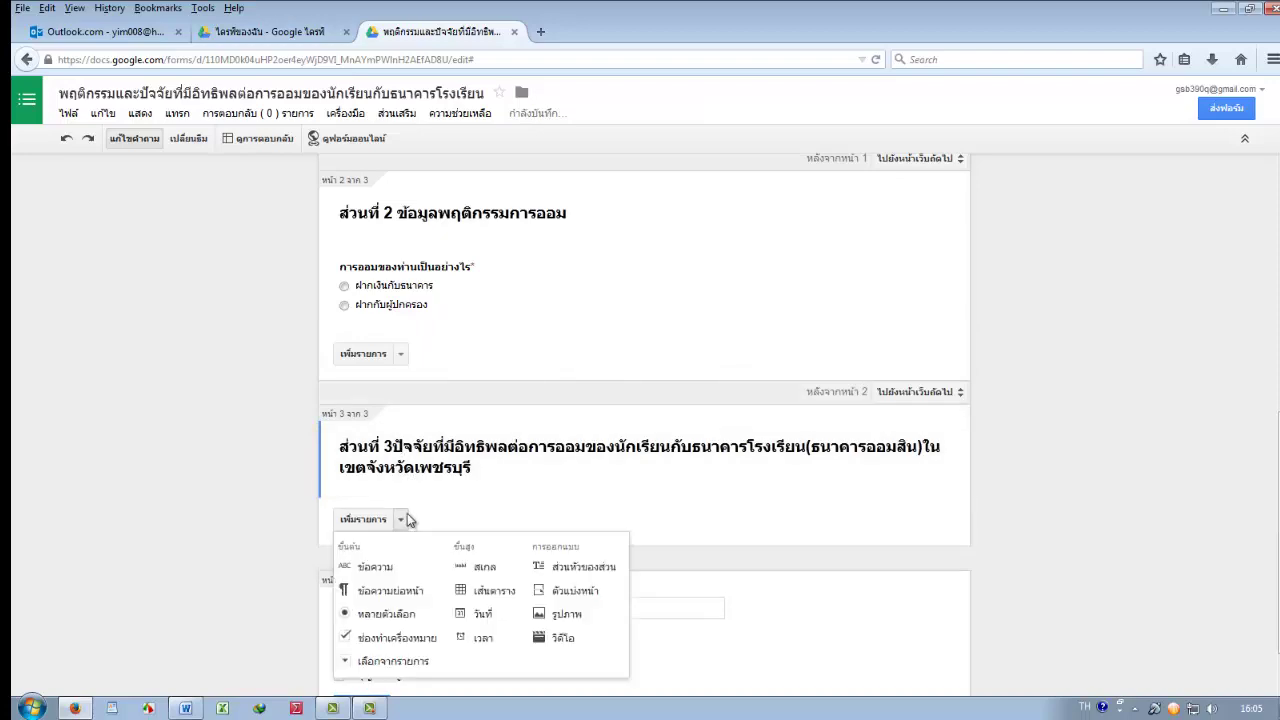
{"action": "left_click", "coordinate": [1014, 466]}
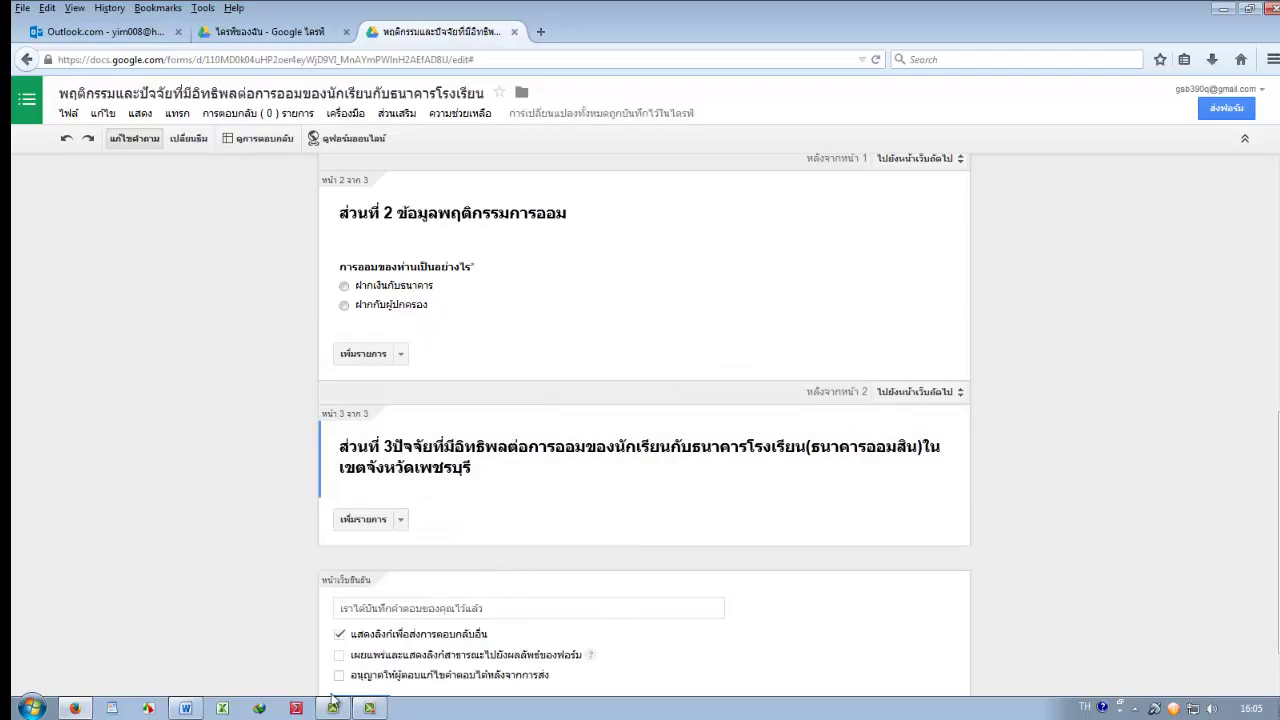
Check the part 3 rating table in the Word questionnaire and add a สเกล question under the form's part 3 heading
{"action": "left_click", "coordinate": [186, 708]}
{"action": "scroll", "coordinate": [572, 386], "scroll_direction": "down", "scroll_amount": 4}
{"action": "left_click", "coordinate": [991, 332]}
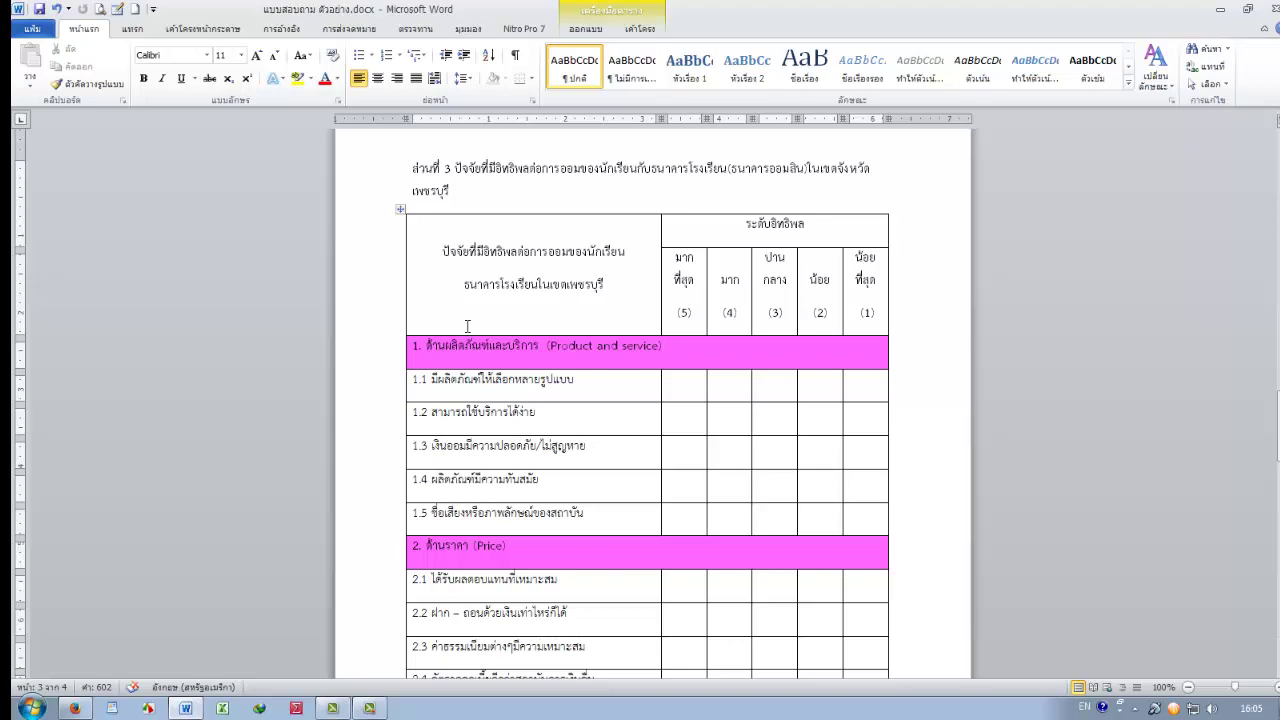
{"action": "left_click", "coordinate": [74, 708]}
{"action": "scroll", "coordinate": [423, 494], "scroll_direction": "down", "scroll_amount": 1}
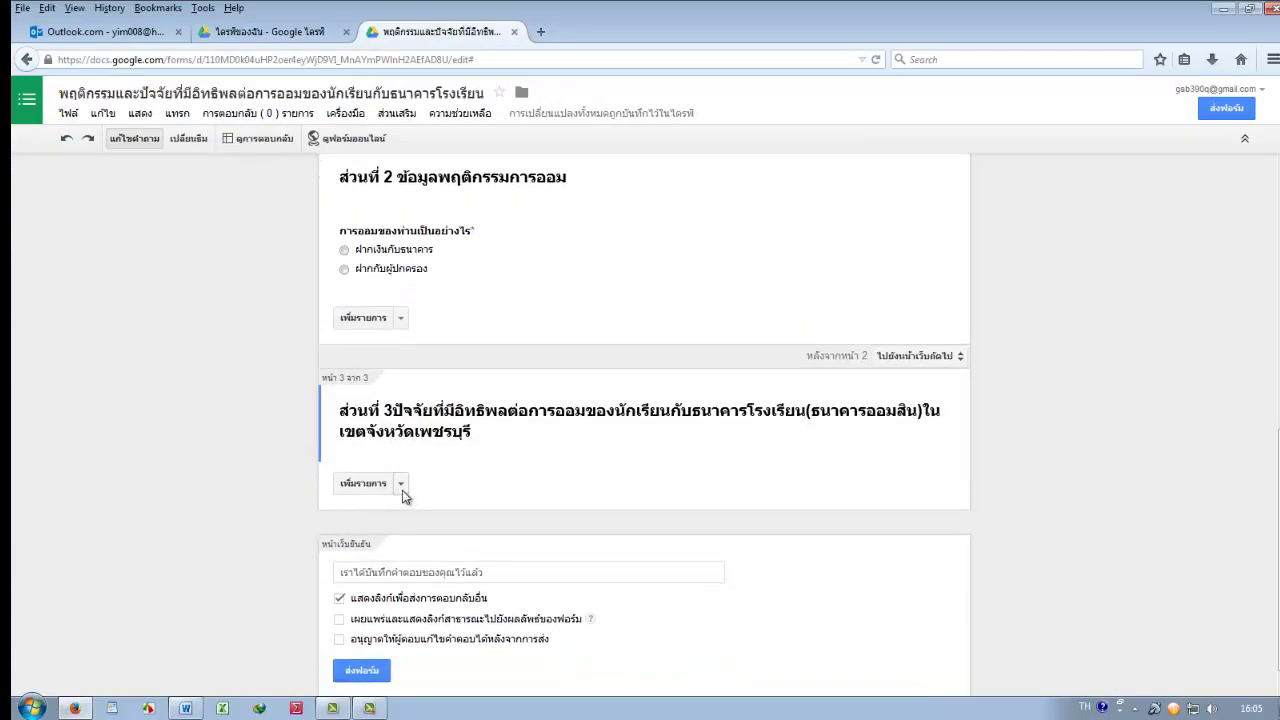
{"action": "left_click", "coordinate": [401, 489]}
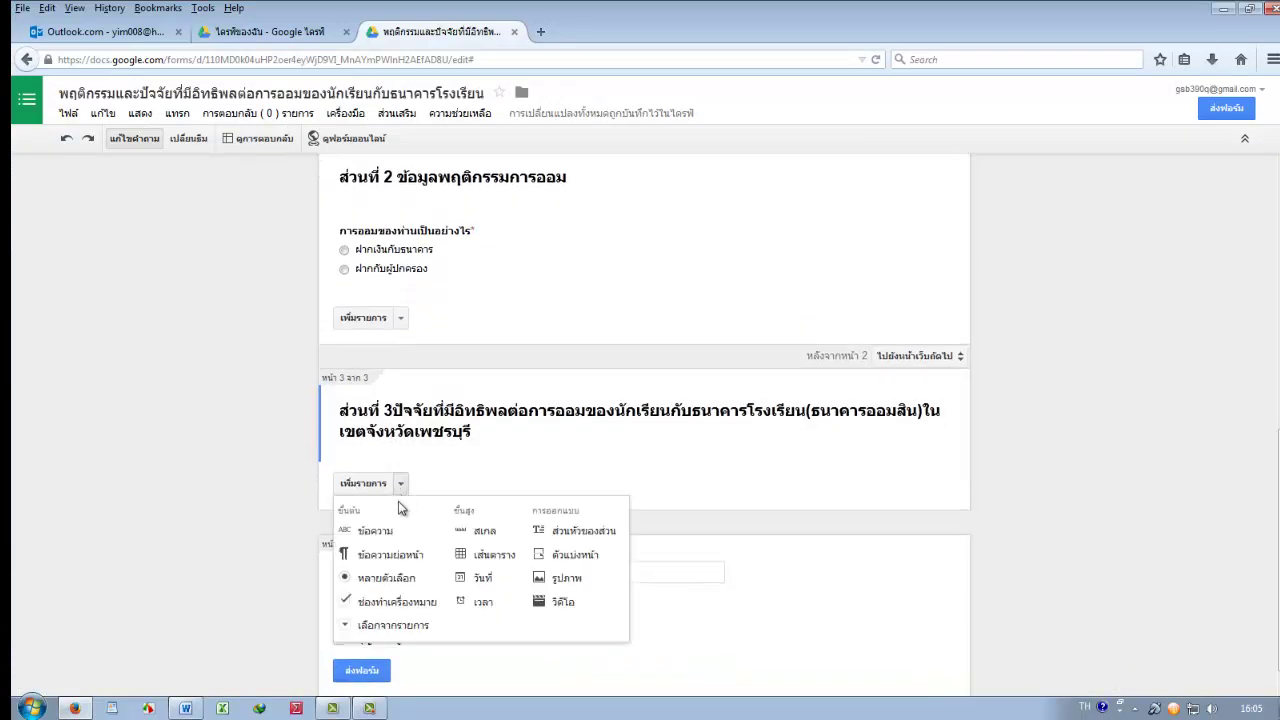
{"action": "left_click", "coordinate": [487, 531]}
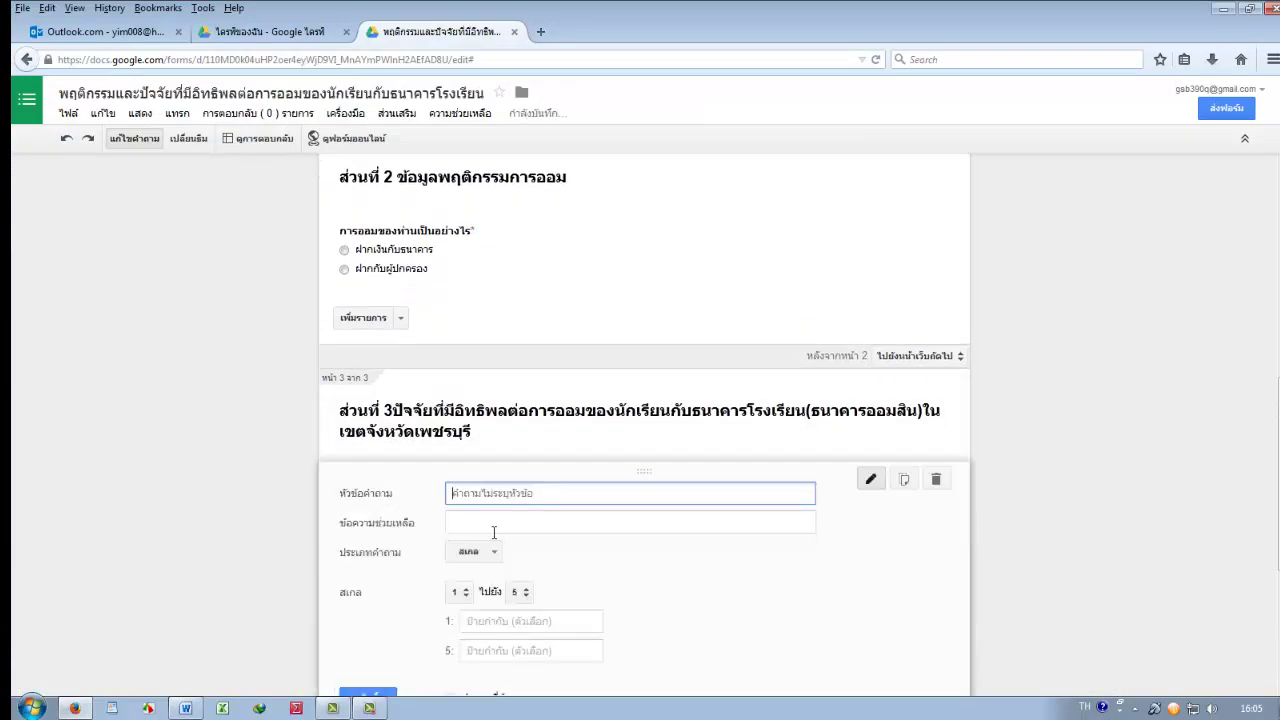
Copy item 1.1 มีผลิตภัณฑ์ให้เลือกหลายรูปแบบ from the Word table, without its number, and paste it as the scale question's title
{"action": "left_click", "coordinate": [186, 707]}
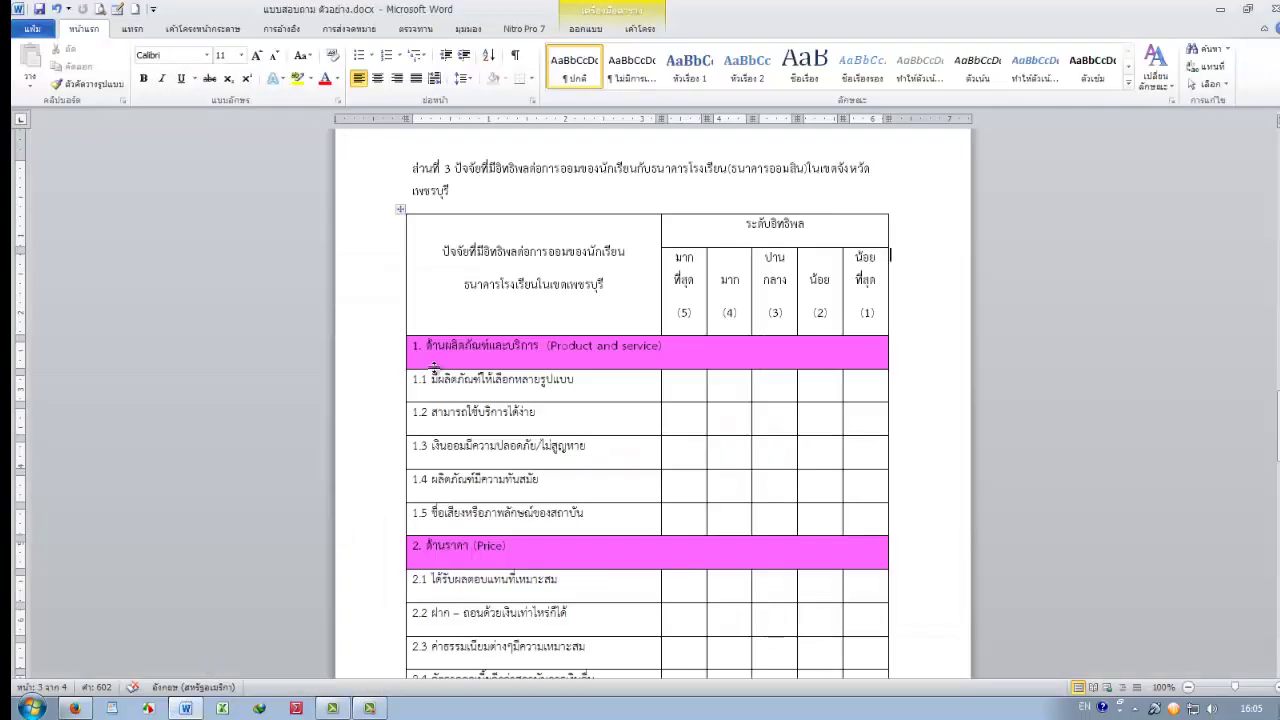
{"action": "left_click_drag", "start_coordinate": [435, 381], "coordinate": [575, 381]}
{"action": "key", "text": "ctrl+c"}
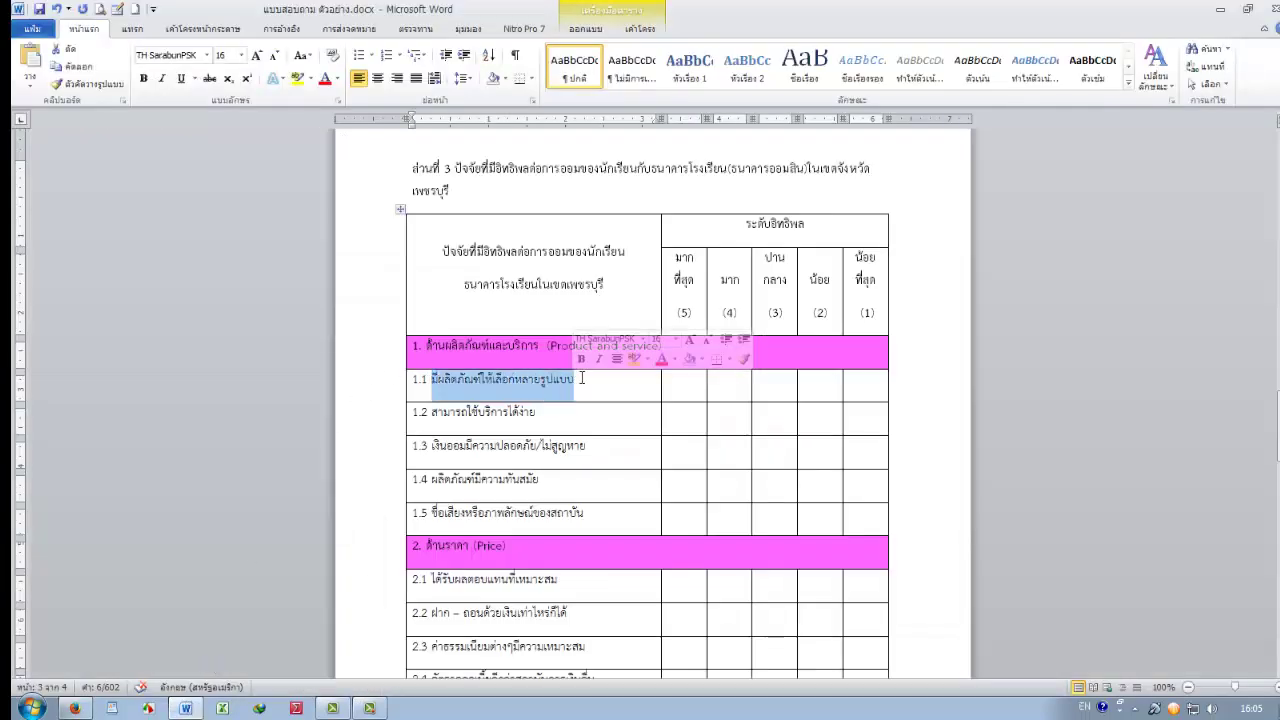
{"action": "left_click", "coordinate": [74, 708]}
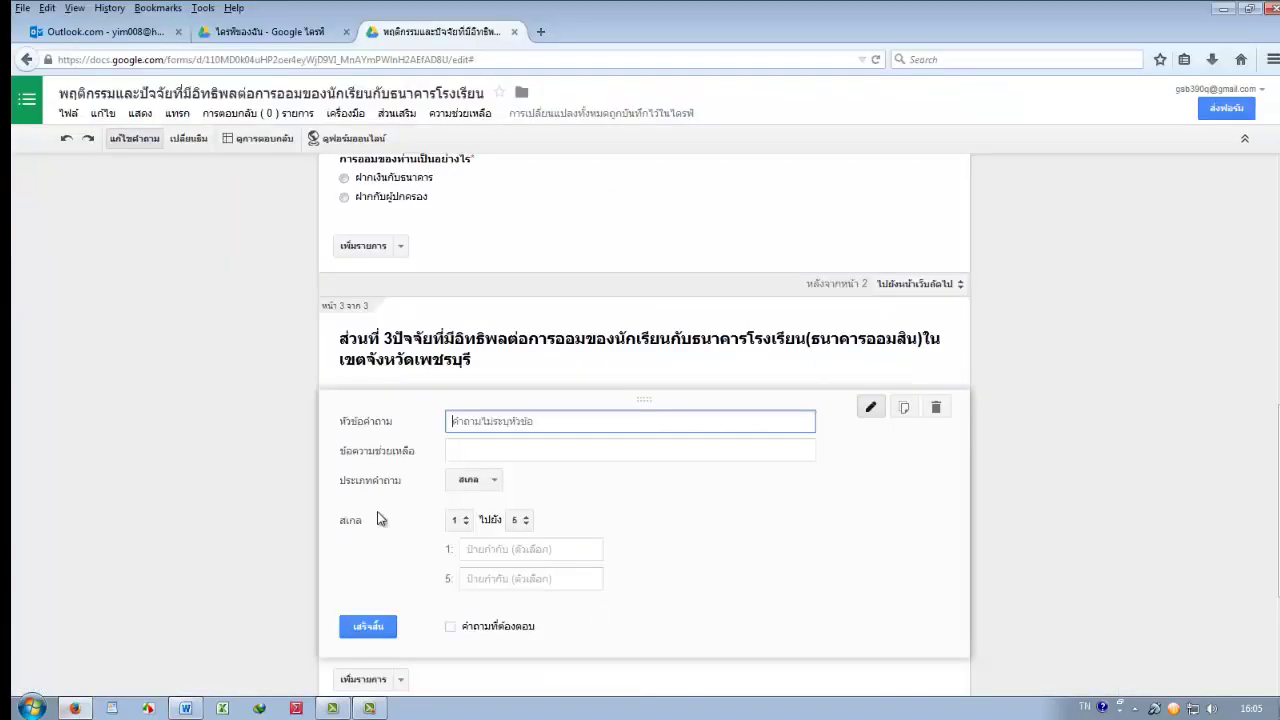
{"action": "key", "text": "ctrl+v"}
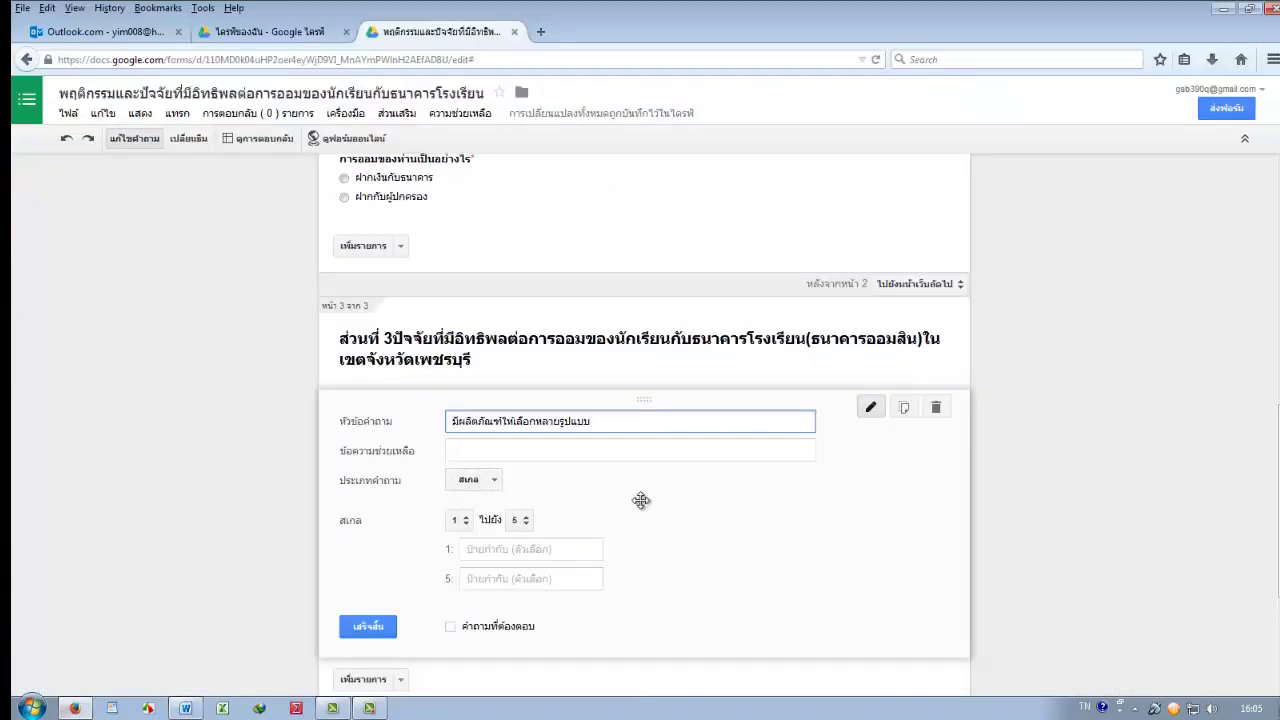
{"action": "left_click", "coordinate": [466, 368]}
{"action": "left_click", "coordinate": [491, 306]}
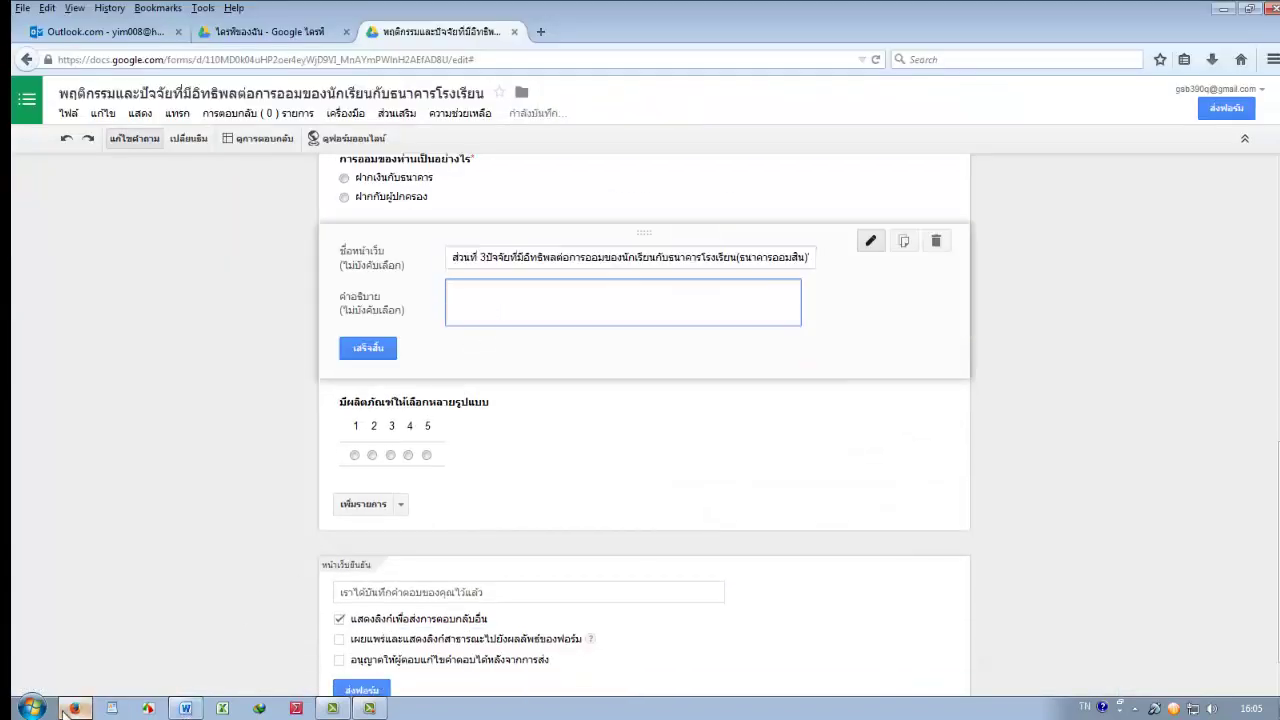
{"action": "left_click", "coordinate": [186, 708]}
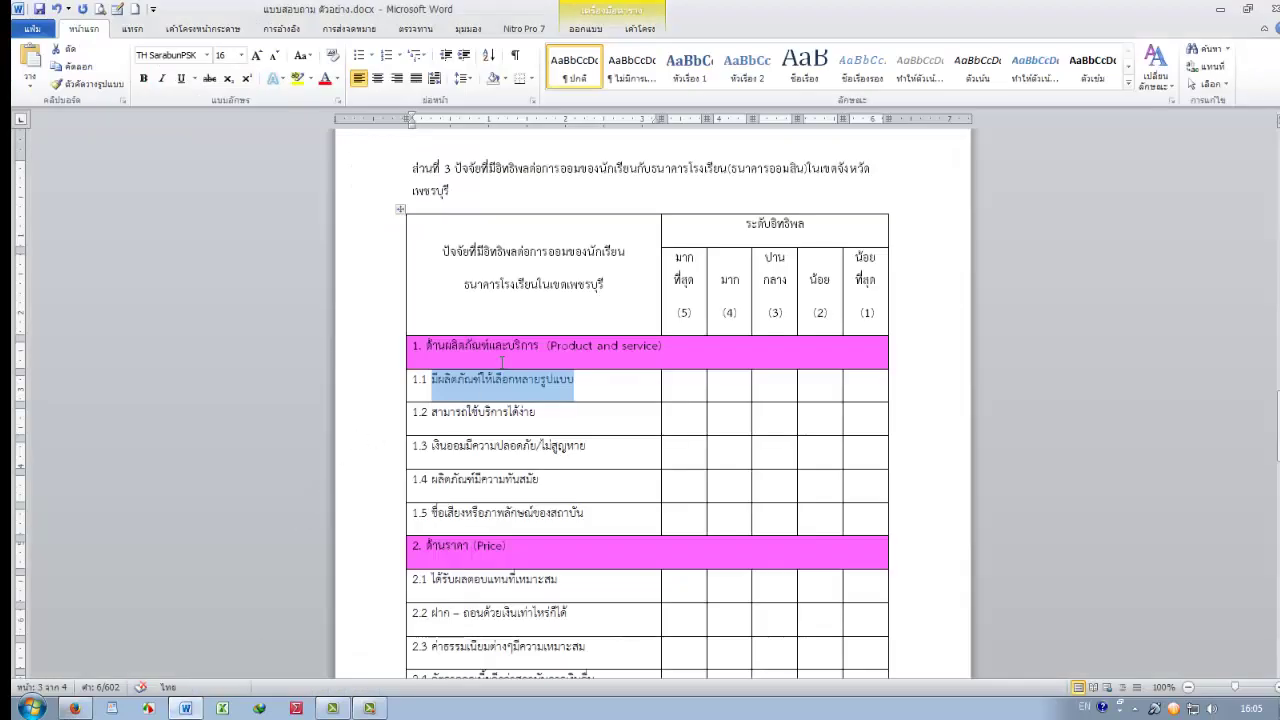
{"action": "scroll", "coordinate": [460, 400], "scroll_direction": "up", "scroll_amount": 1}
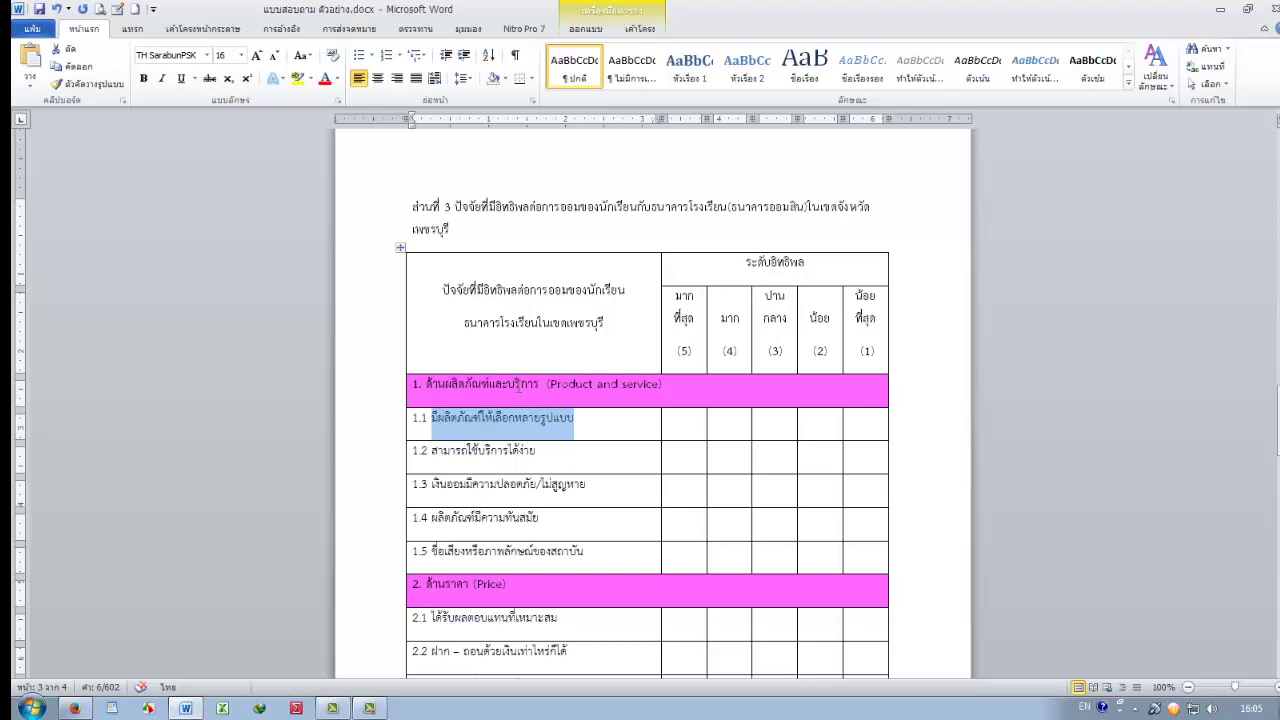
{"action": "left_click", "coordinate": [76, 708]}
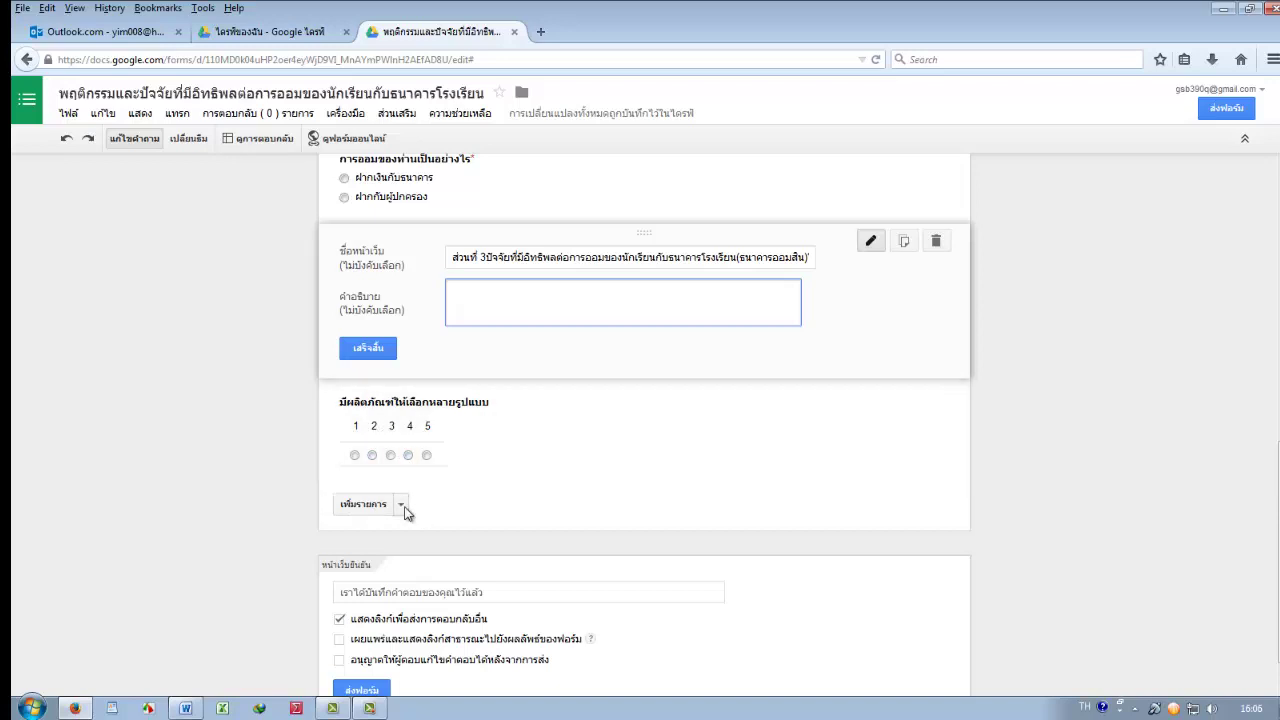
{"action": "left_click", "coordinate": [401, 504]}
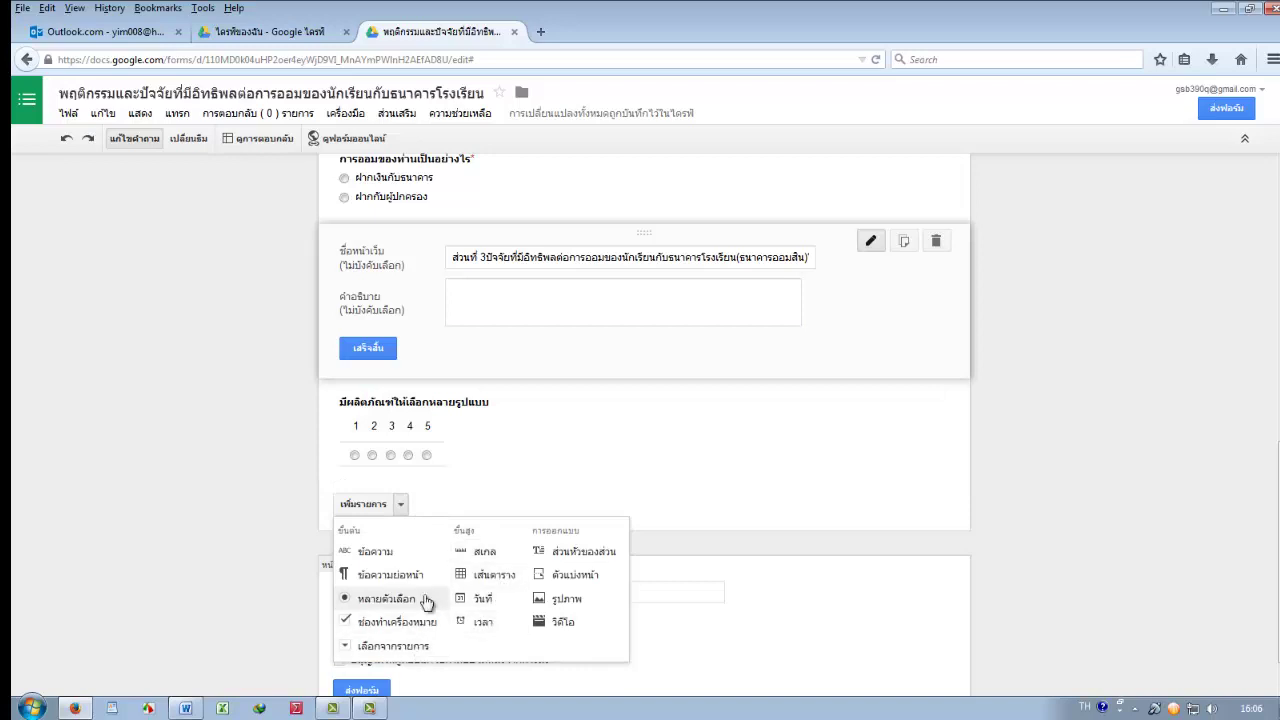
Label the question's scale น้อยที่สุด at 1 and มากที่สุด at 5, and finish it as a required question
{"action": "left_click", "coordinate": [523, 457]}
{"action": "scroll", "coordinate": [566, 477], "scroll_direction": "down", "scroll_amount": 1}
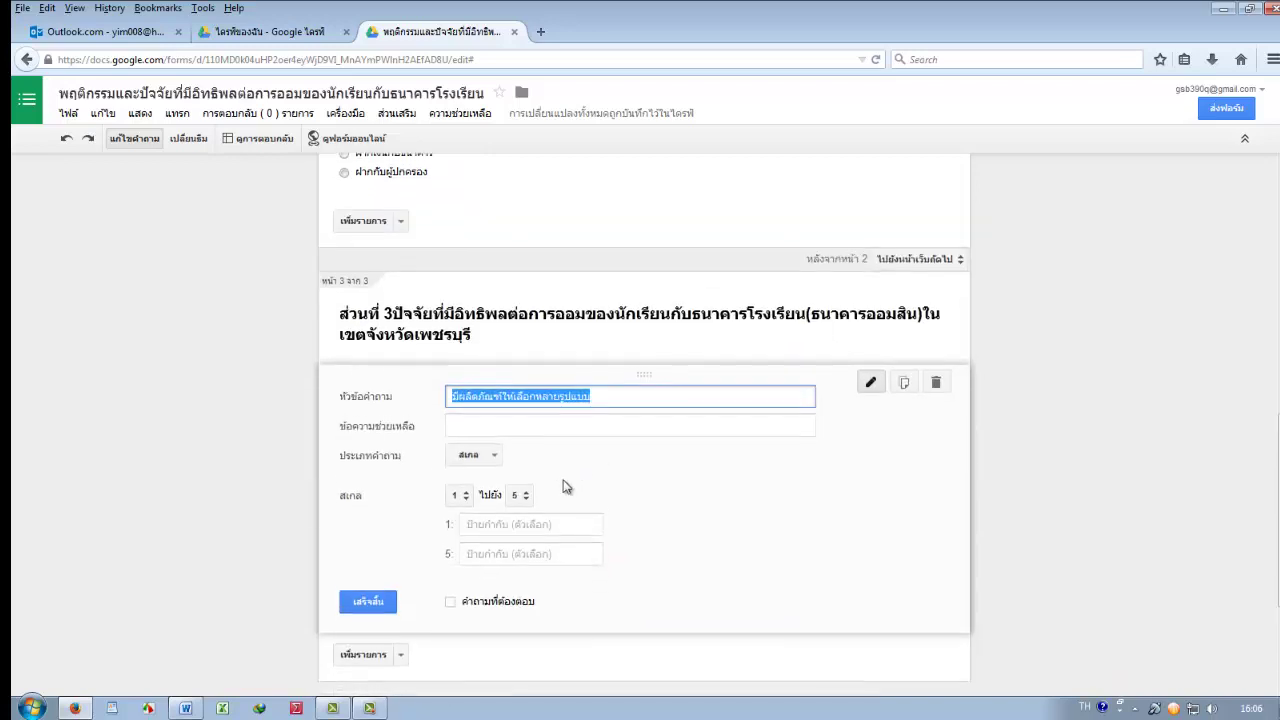
{"action": "left_click", "coordinate": [563, 510]}
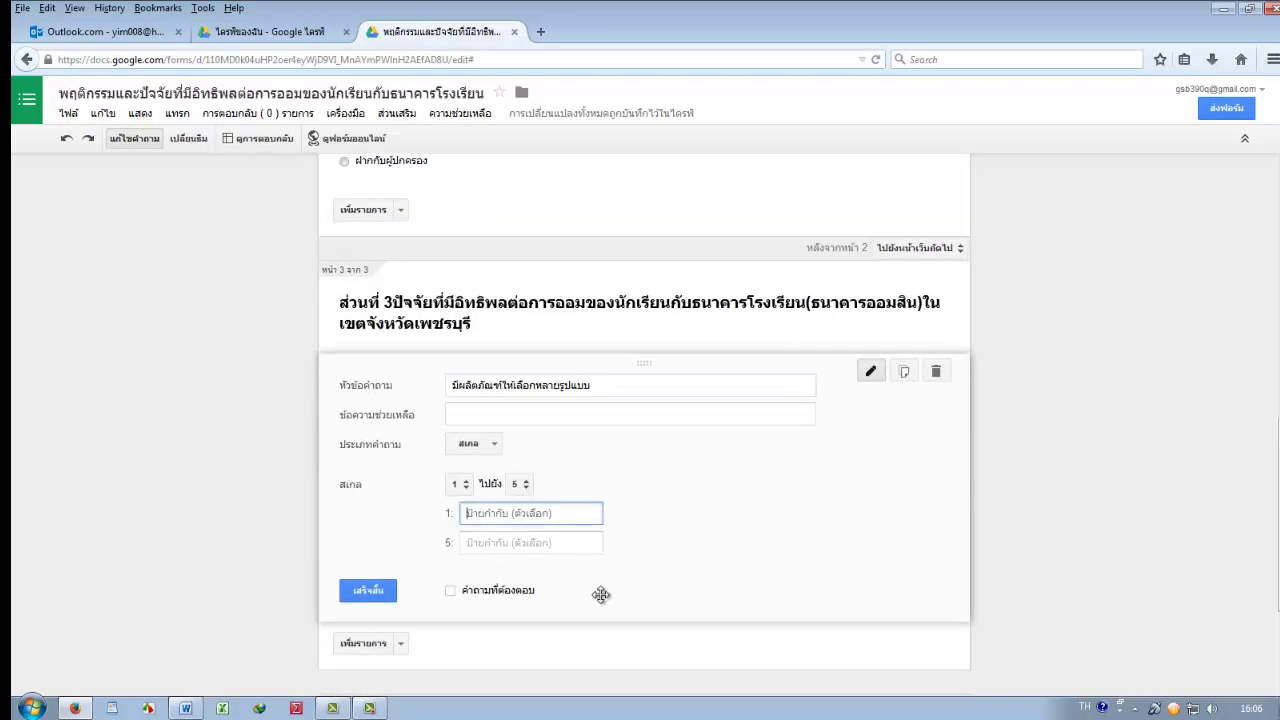
{"action": "type", "text": "น้อยที่สุ"}
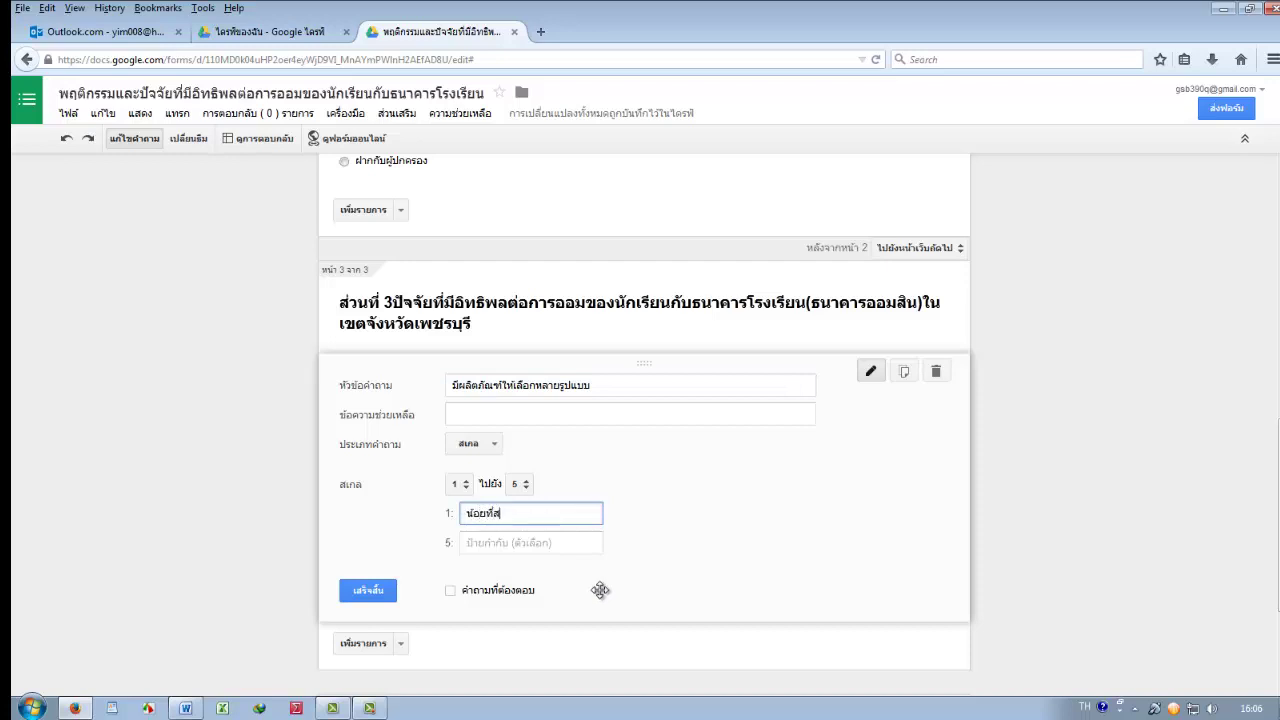
{"action": "key", "text": "Tab"}
{"action": "type", "text": "มากที่สุด"}
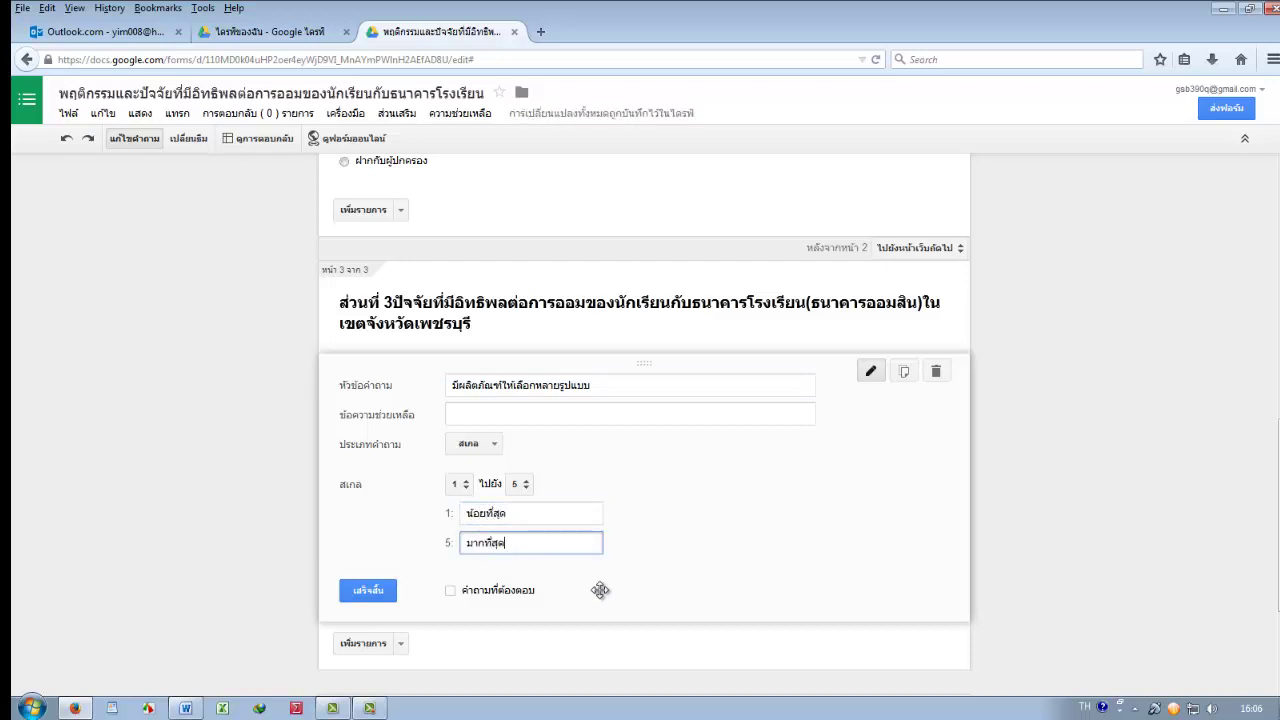
{"action": "left_click", "coordinate": [451, 591]}
{"action": "left_click", "coordinate": [368, 591]}
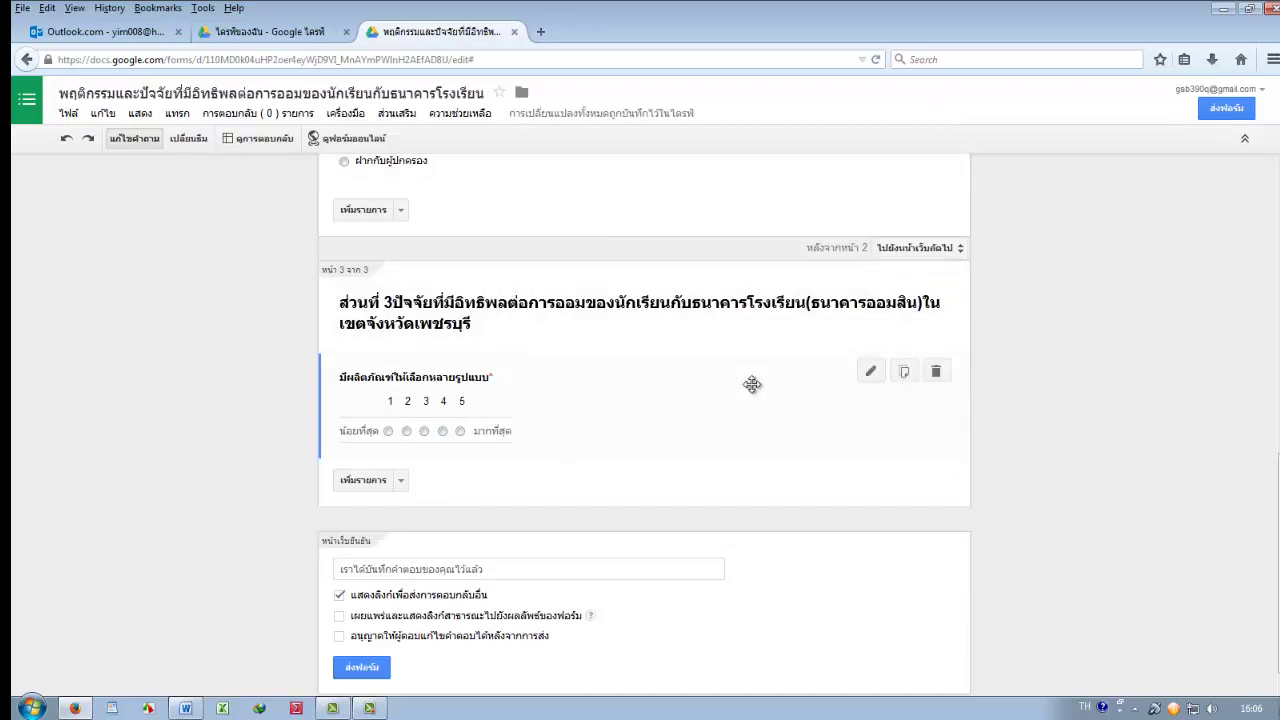
Switch to the Google Drive file list, open the form พฤติกรรมและปัจจัยที่มีอิทธิพลต่อการออมของนักเรียนกับธนาคารโรงเรียน from there, look it over and close it
{"action": "scroll", "coordinate": [756, 383], "scroll_direction": "down", "scroll_amount": 1}
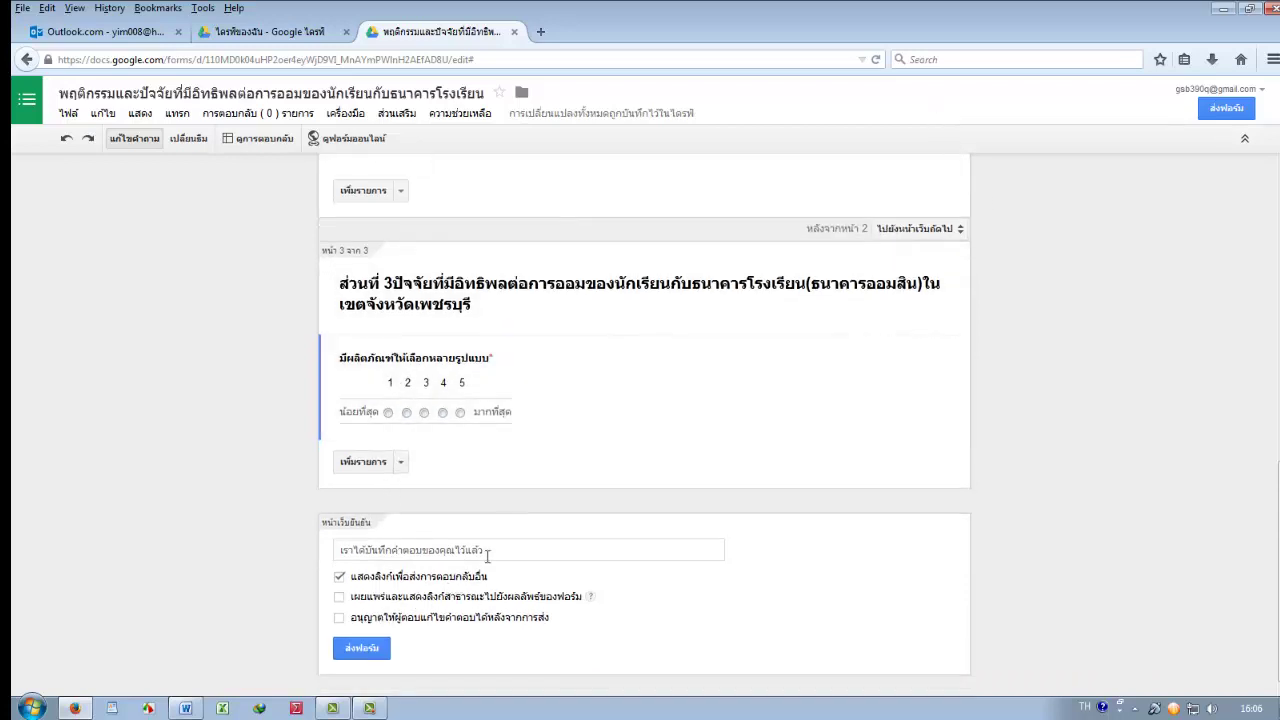
{"action": "left_click", "coordinate": [275, 34]}
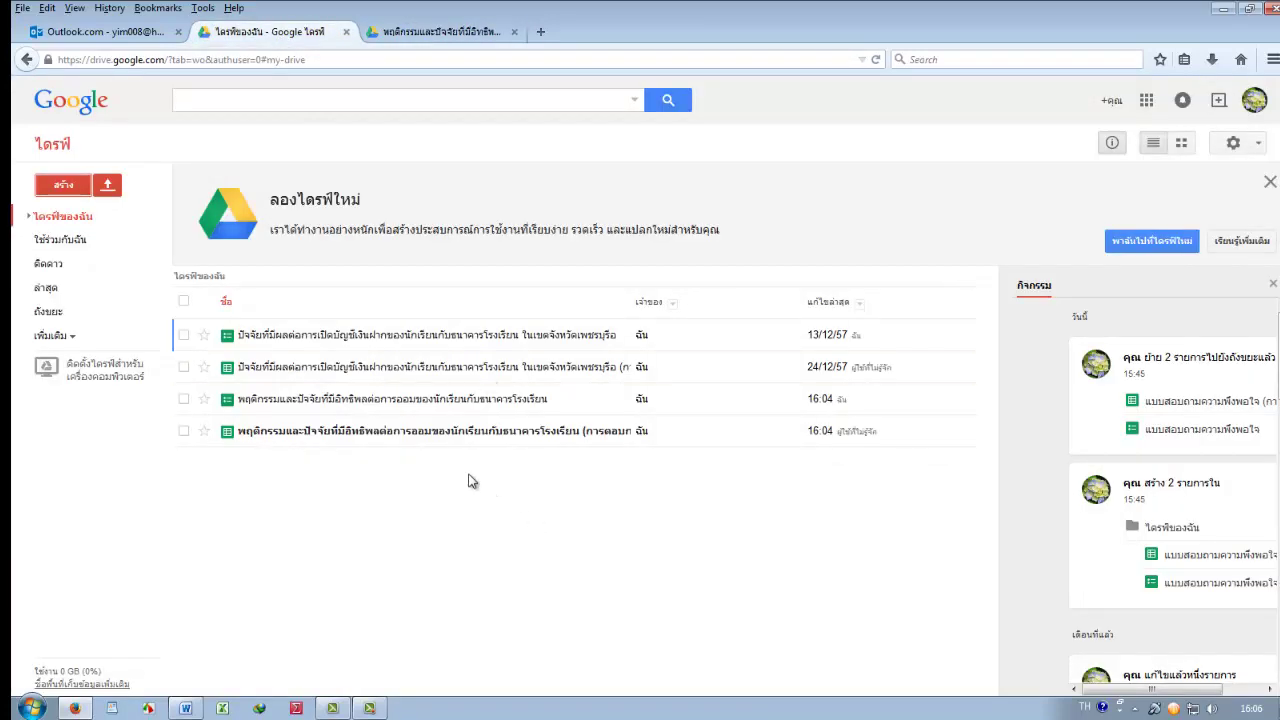
{"action": "left_click", "coordinate": [447, 405]}
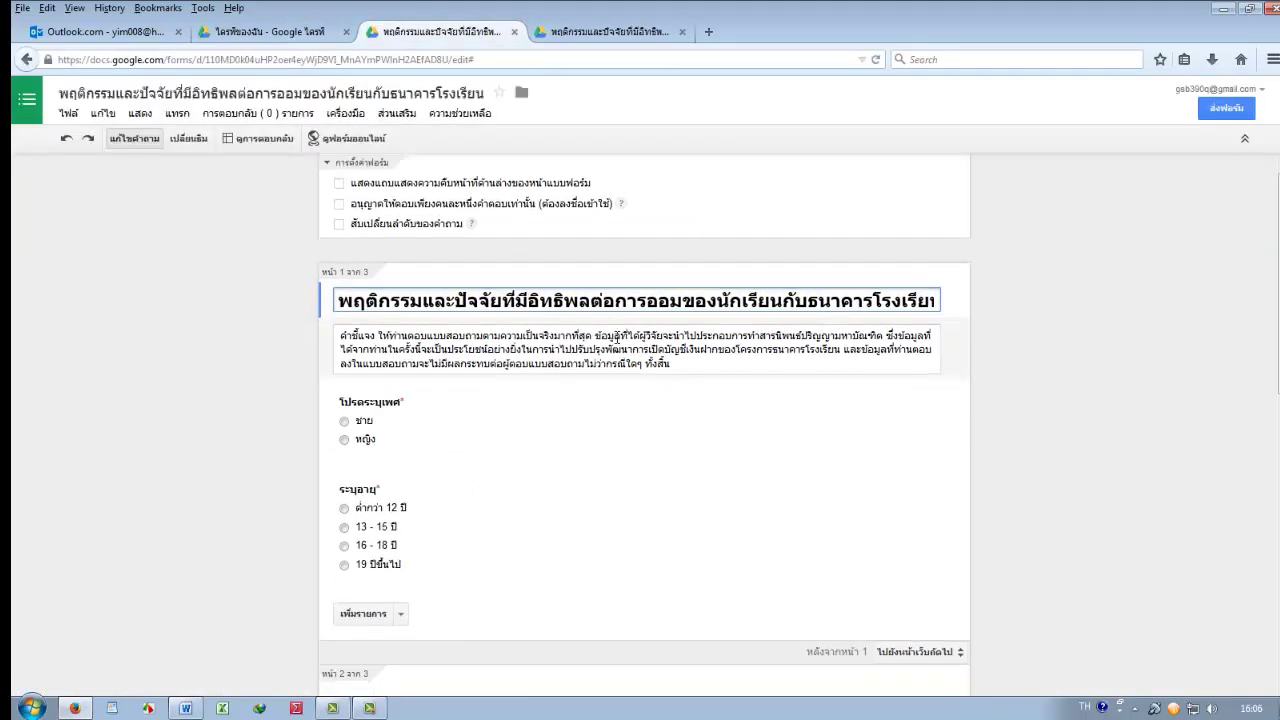
{"action": "scroll", "coordinate": [617, 337], "scroll_direction": "down", "scroll_amount": 3}
{"action": "scroll", "coordinate": [617, 337], "scroll_direction": "up", "scroll_amount": 3}
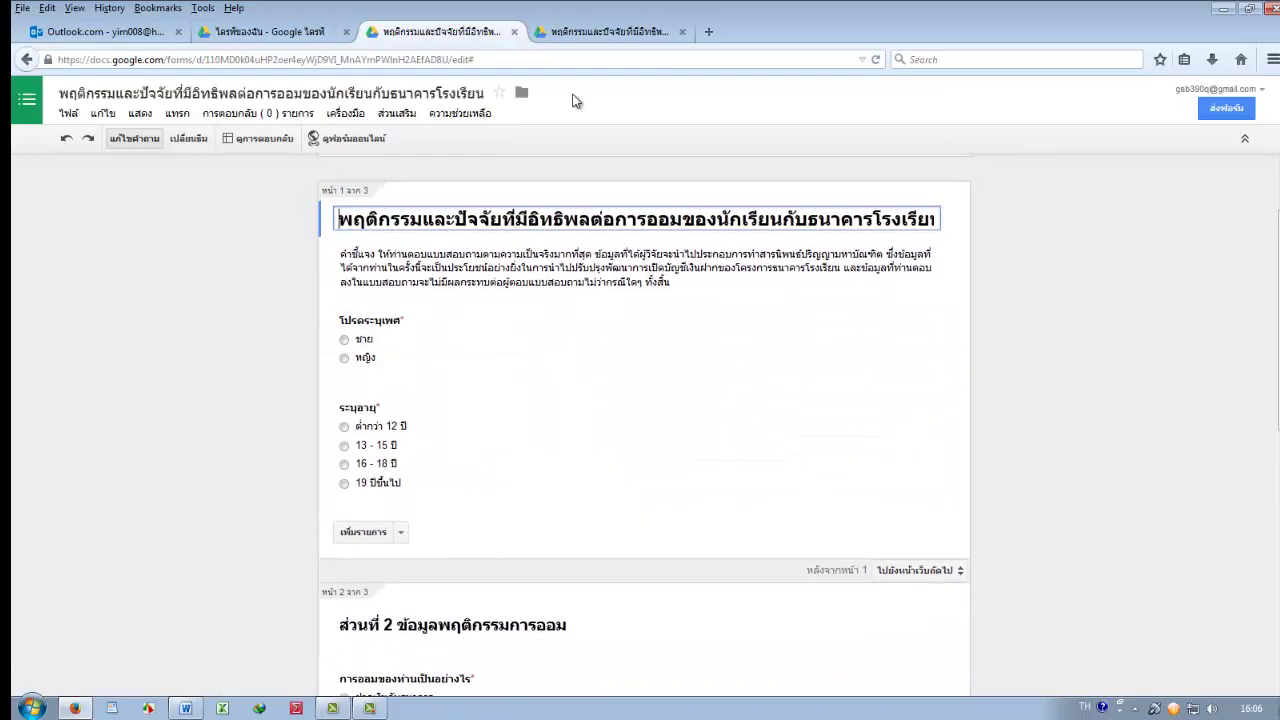
{"action": "left_click", "coordinate": [514, 31]}
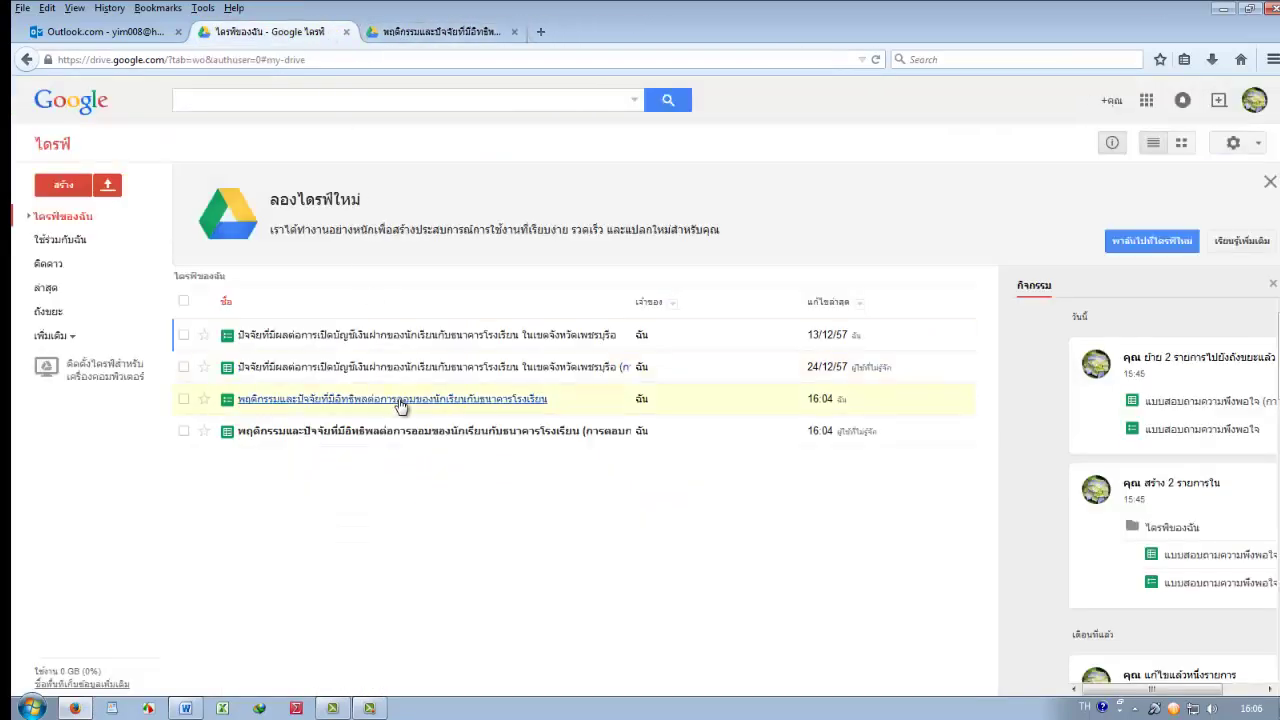
Open the form ปัจจัยที่มีผลต่อการเปิดบัญชีเงินฝากของนักเรียนกับธนาคารโรงเรียน ในเขตจังหวัดเพชรบุรี from Drive and examine its sections and scale questions
{"action": "left_click", "coordinate": [521, 337]}
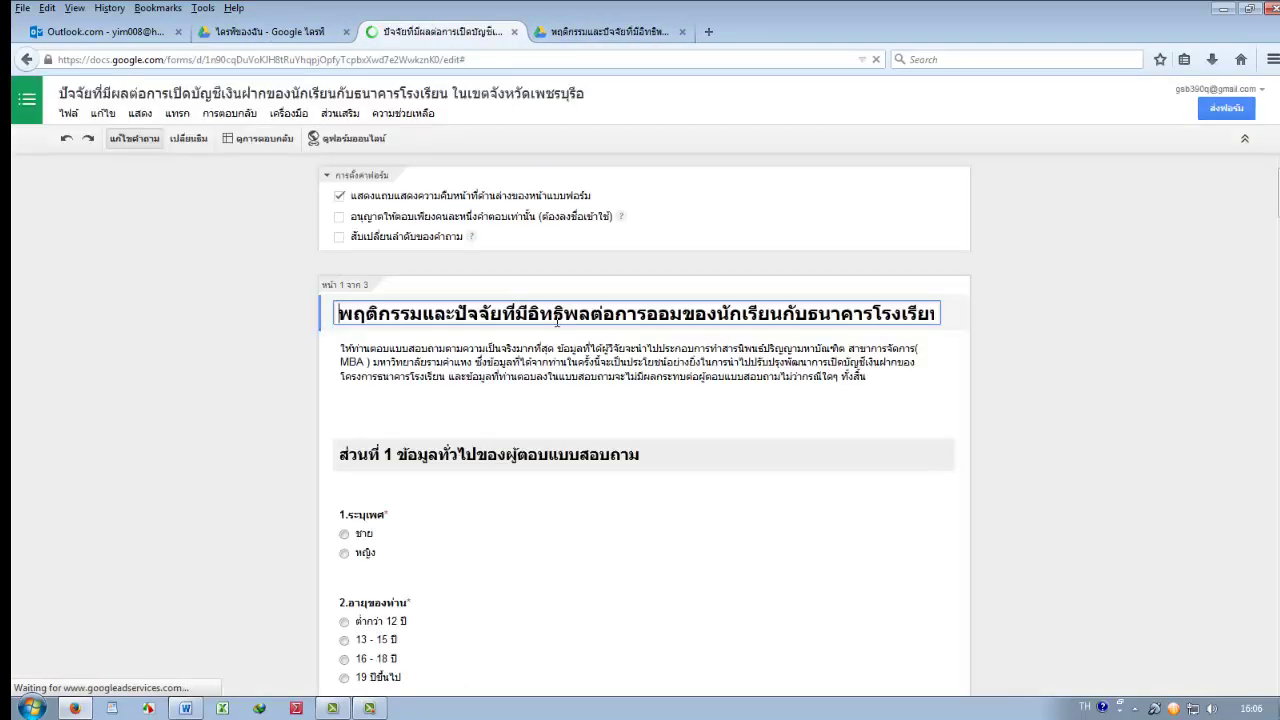
{"action": "scroll", "coordinate": [686, 166], "scroll_direction": "down", "scroll_amount": 2}
{"action": "scroll", "coordinate": [1150, 323], "scroll_direction": "up", "scroll_amount": 2}
{"action": "scroll", "coordinate": [1148, 346], "scroll_direction": "down", "scroll_amount": 2}
{"action": "scroll", "coordinate": [1148, 346], "scroll_direction": "down", "scroll_amount": 4}
{"action": "scroll", "coordinate": [1143, 350], "scroll_direction": "down", "scroll_amount": 3}
{"action": "scroll", "coordinate": [686, 514], "scroll_direction": "down", "scroll_amount": 6}
{"action": "scroll", "coordinate": [490, 460], "scroll_direction": "down", "scroll_amount": 2}
{"action": "scroll", "coordinate": [490, 491], "scroll_direction": "down", "scroll_amount": 4}
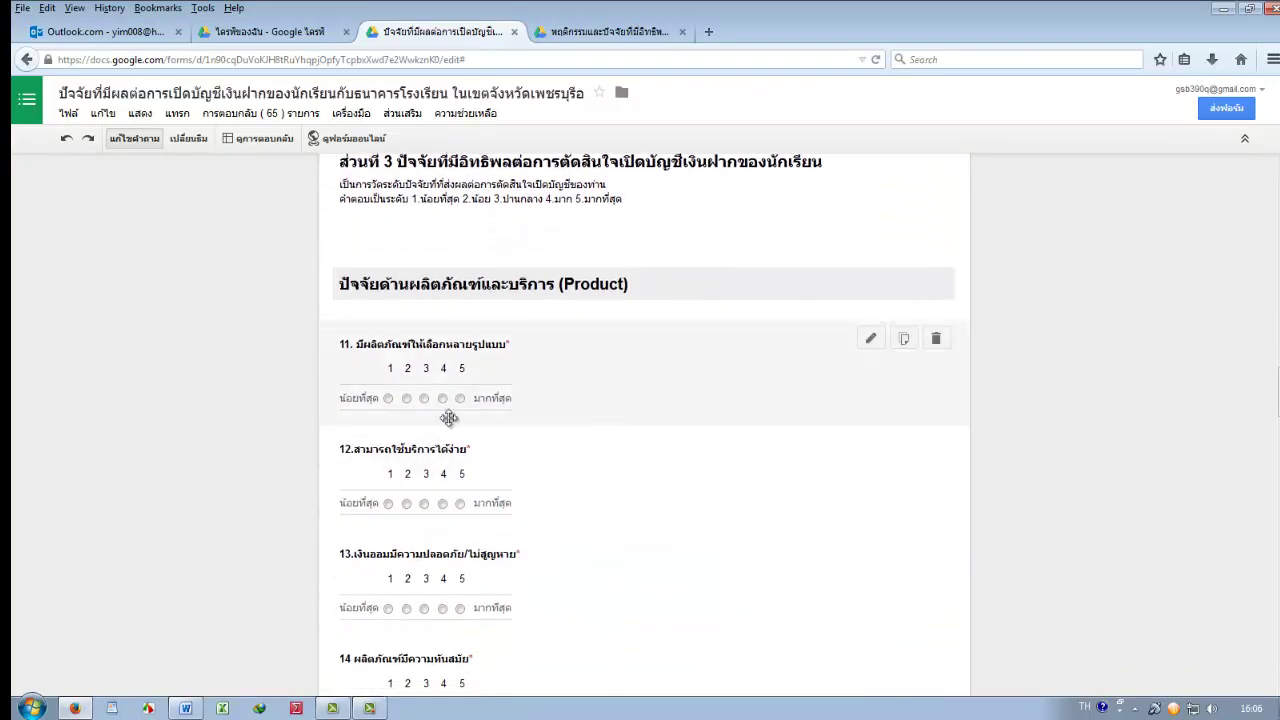
{"action": "scroll", "coordinate": [508, 457], "scroll_direction": "down", "scroll_amount": 4}
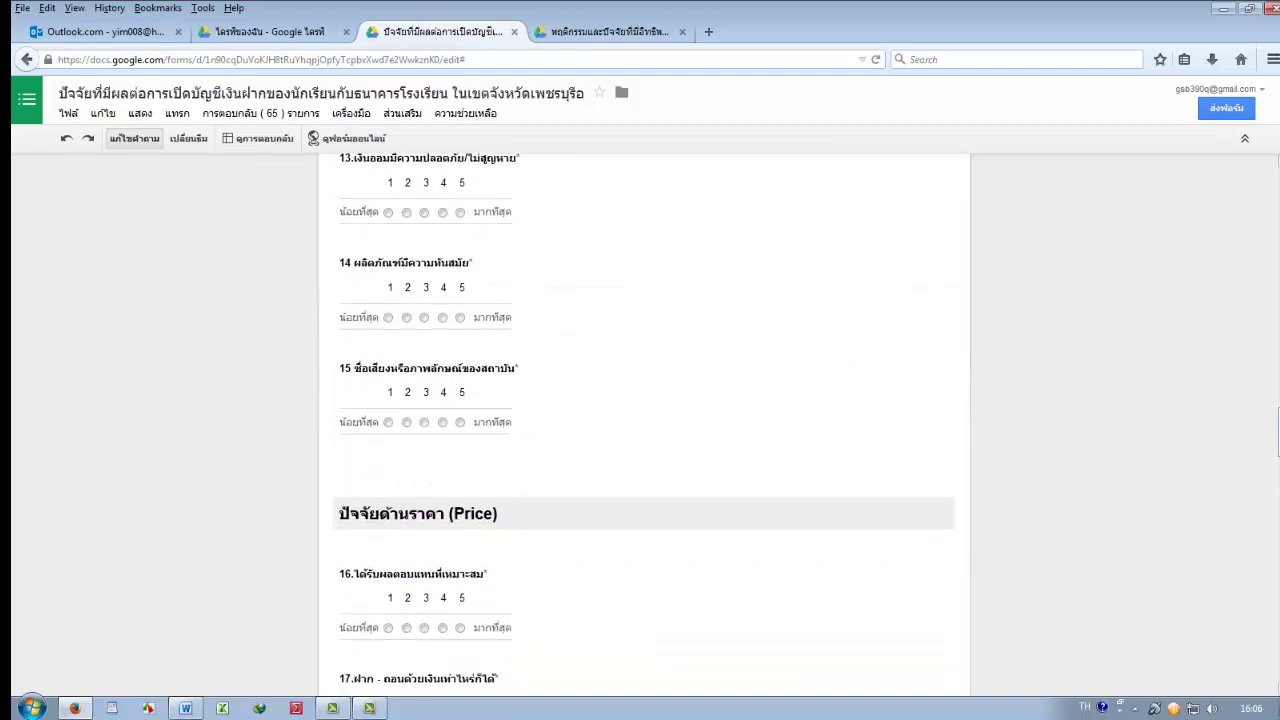
{"action": "scroll", "coordinate": [643, 426], "scroll_direction": "down", "scroll_amount": 15}
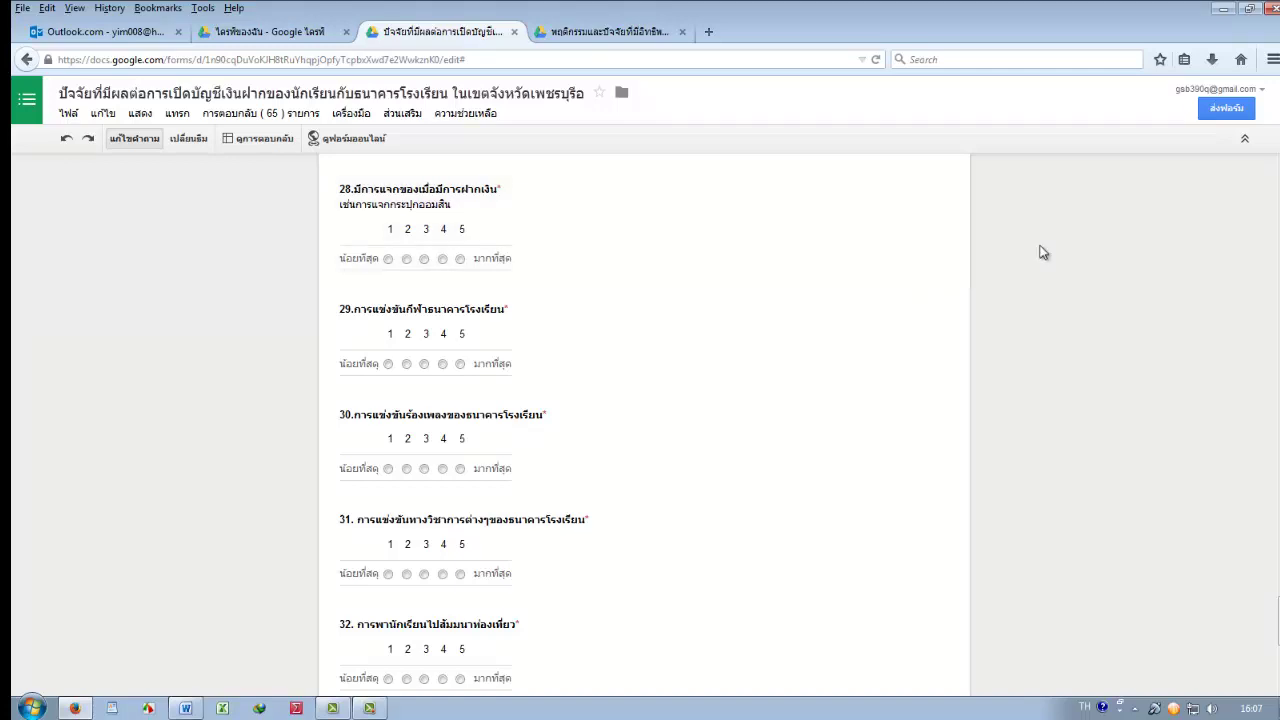
{"action": "scroll", "coordinate": [1024, 293], "scroll_direction": "up", "scroll_amount": 3}
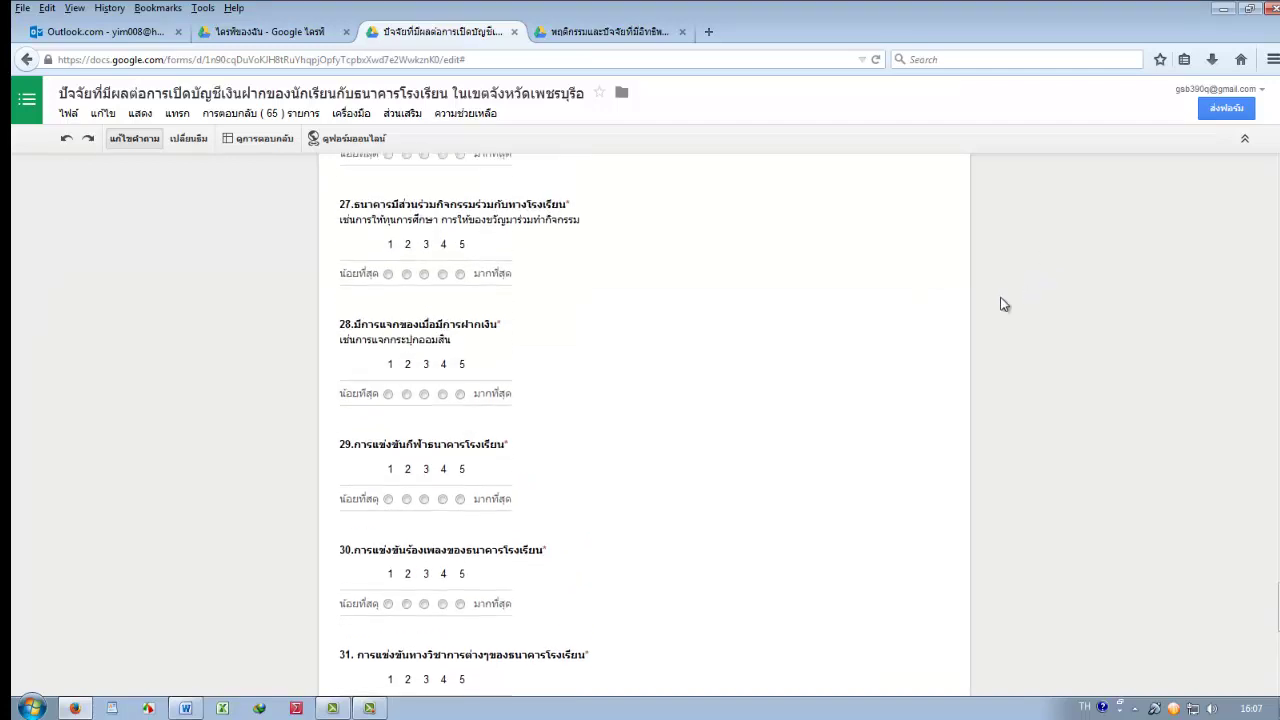
Change the opened form's theme to ที่งานแฟร์
{"action": "left_click", "coordinate": [189, 139]}
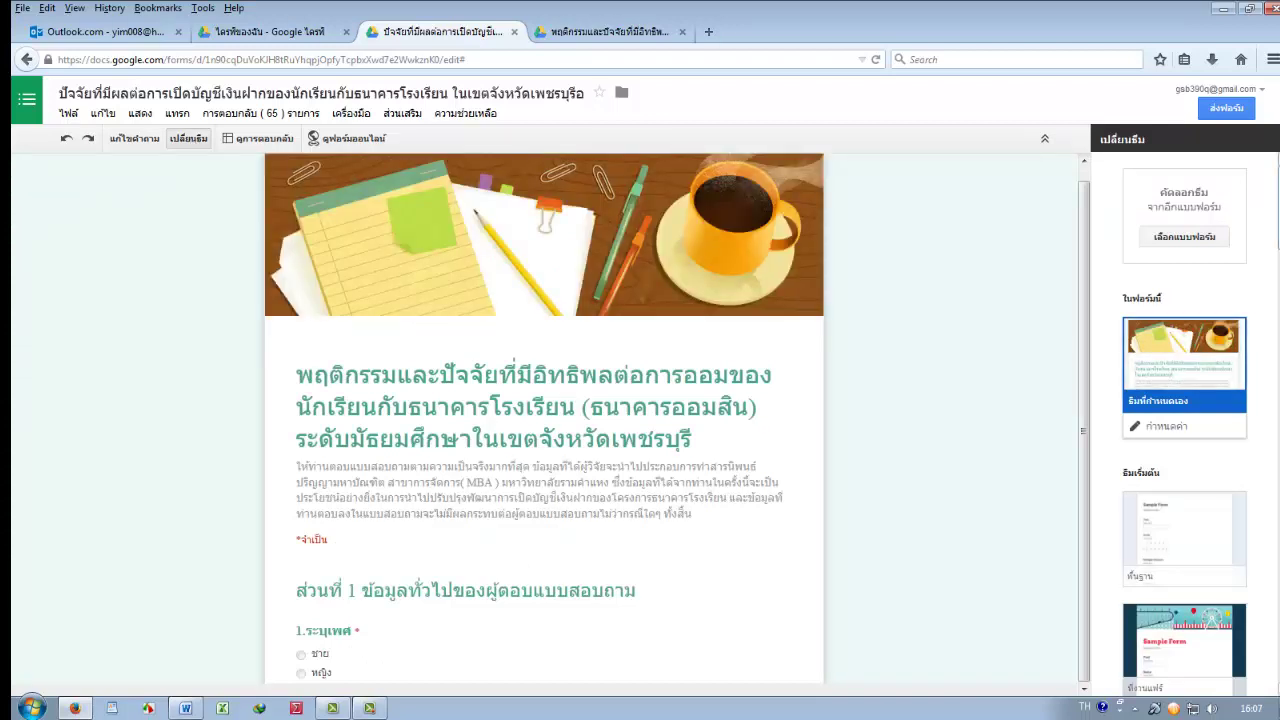
{"action": "scroll", "coordinate": [1185, 427], "scroll_direction": "down", "scroll_amount": 1}
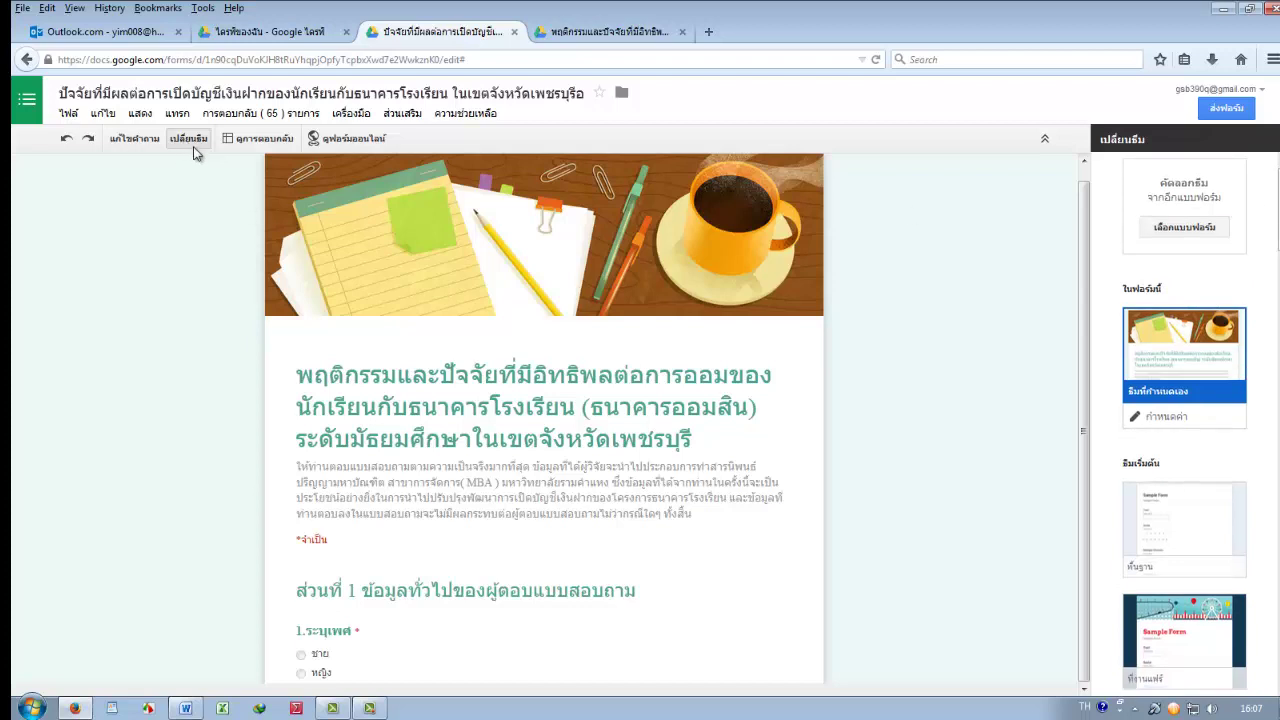
{"action": "scroll", "coordinate": [1185, 420], "scroll_direction": "down", "scroll_amount": 5}
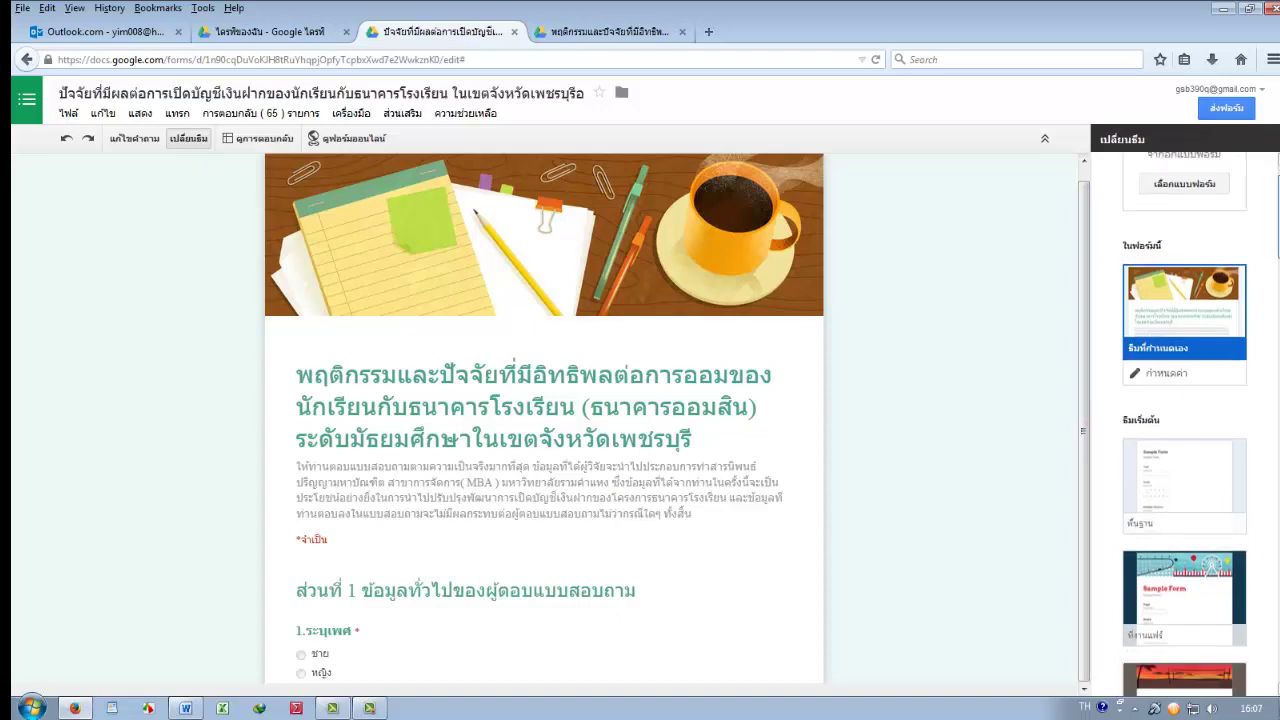
{"action": "left_click", "coordinate": [1185, 265]}
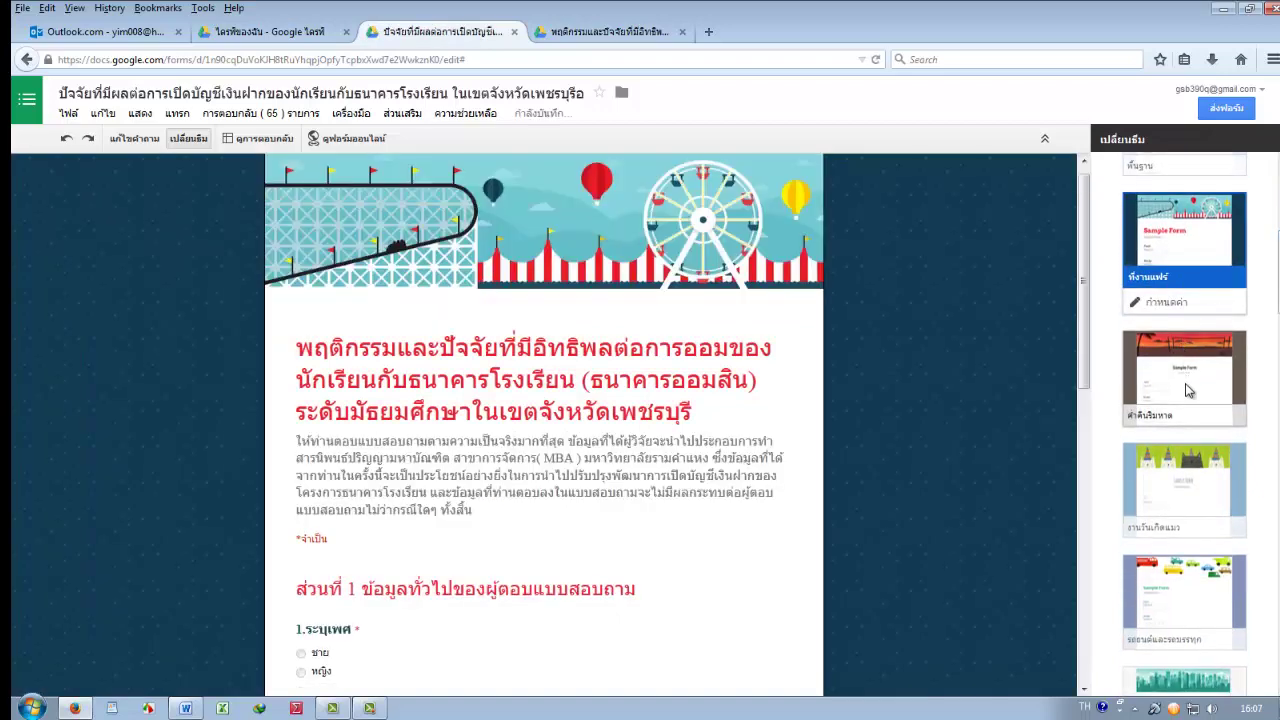
Try the ค่ำคืนริมหาด and งานวันเกิดแมว themes, and switch the form back to its ธีมที่กำหนดเอง theme
{"action": "left_click", "coordinate": [1188, 390]}
{"action": "left_click", "coordinate": [1210, 485]}
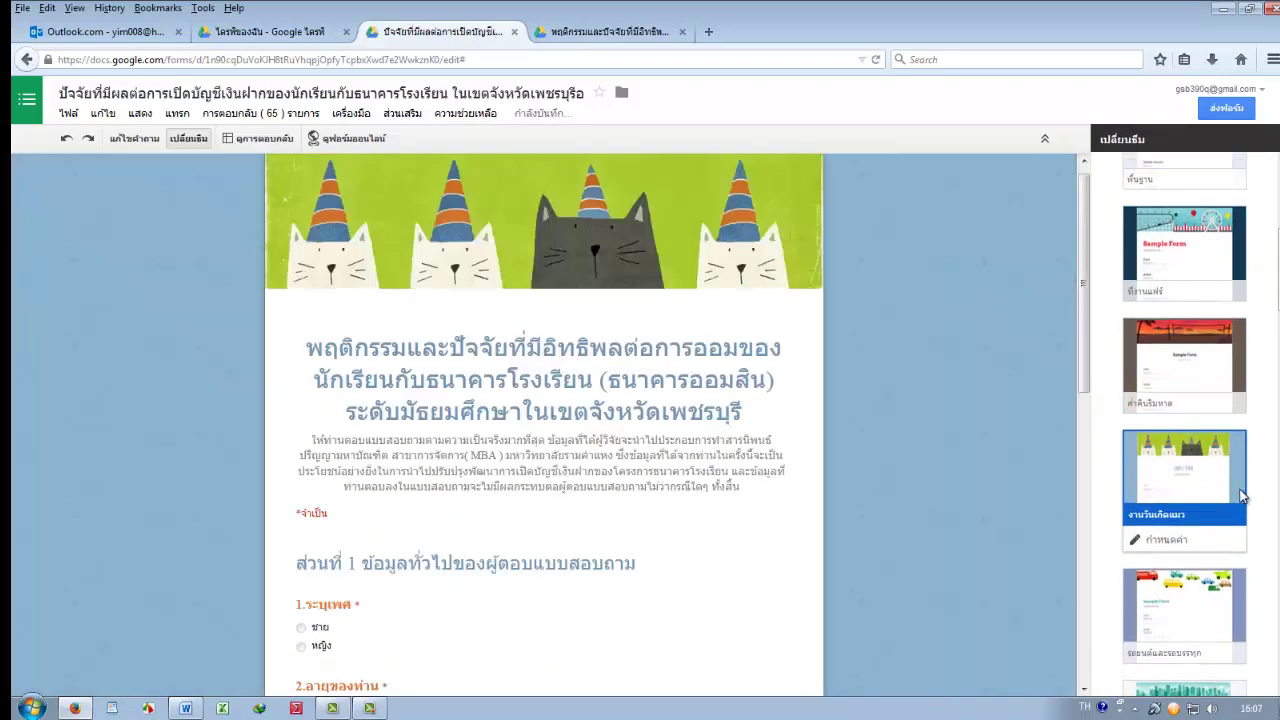
{"action": "scroll", "coordinate": [1225, 420], "scroll_direction": "up", "scroll_amount": 5}
{"action": "left_click", "coordinate": [1205, 328]}
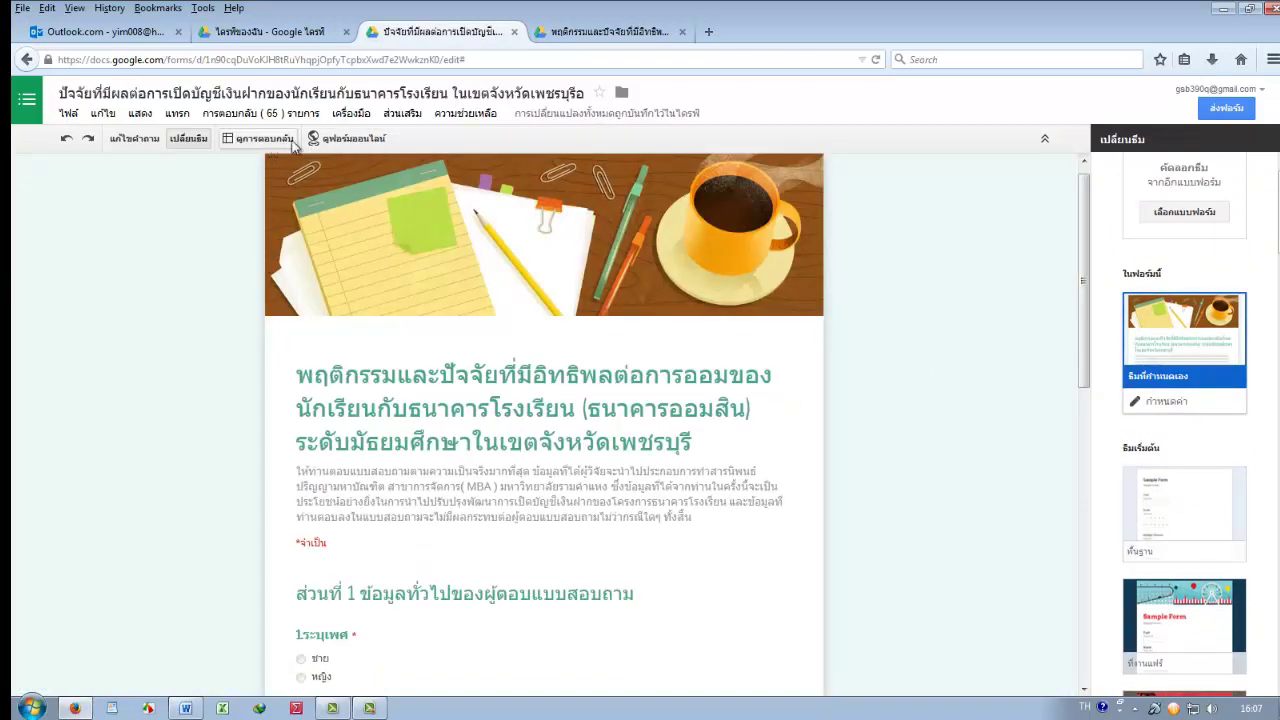
View the live version of the form, look over its first page, and close both the live form and its editor
{"action": "left_click", "coordinate": [369, 146]}
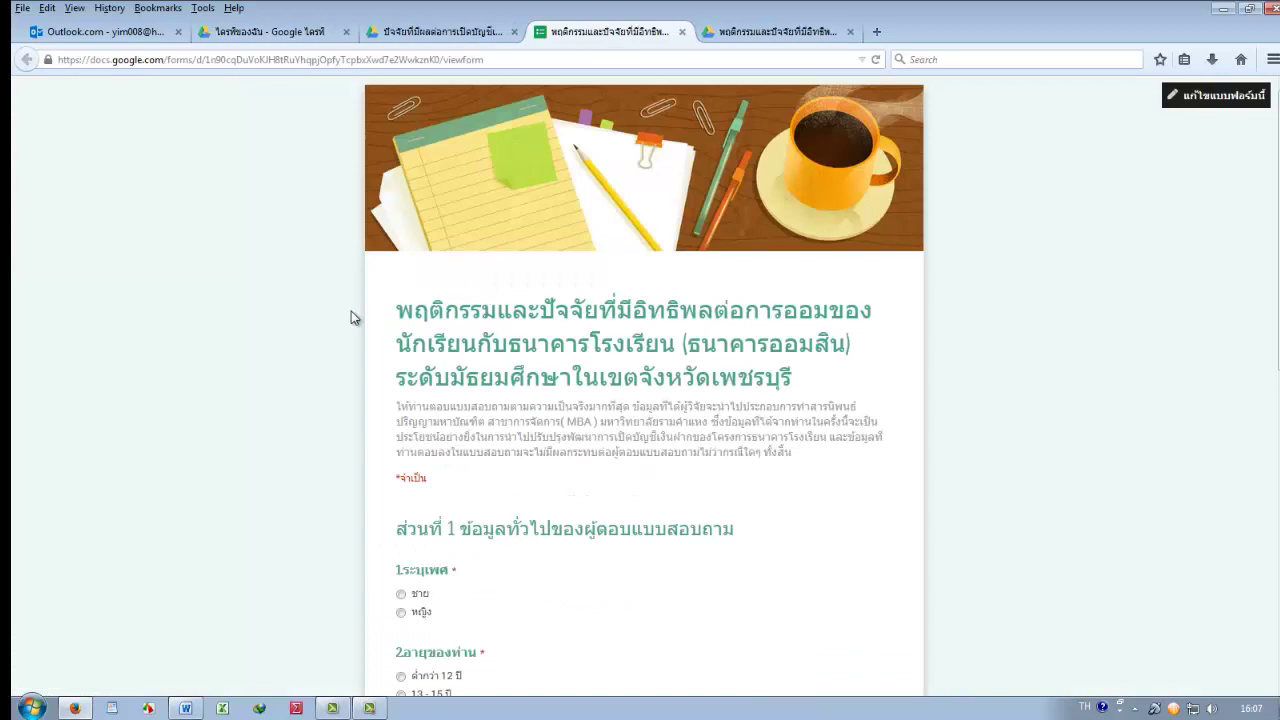
{"action": "scroll", "coordinate": [351, 318], "scroll_direction": "down", "scroll_amount": 7}
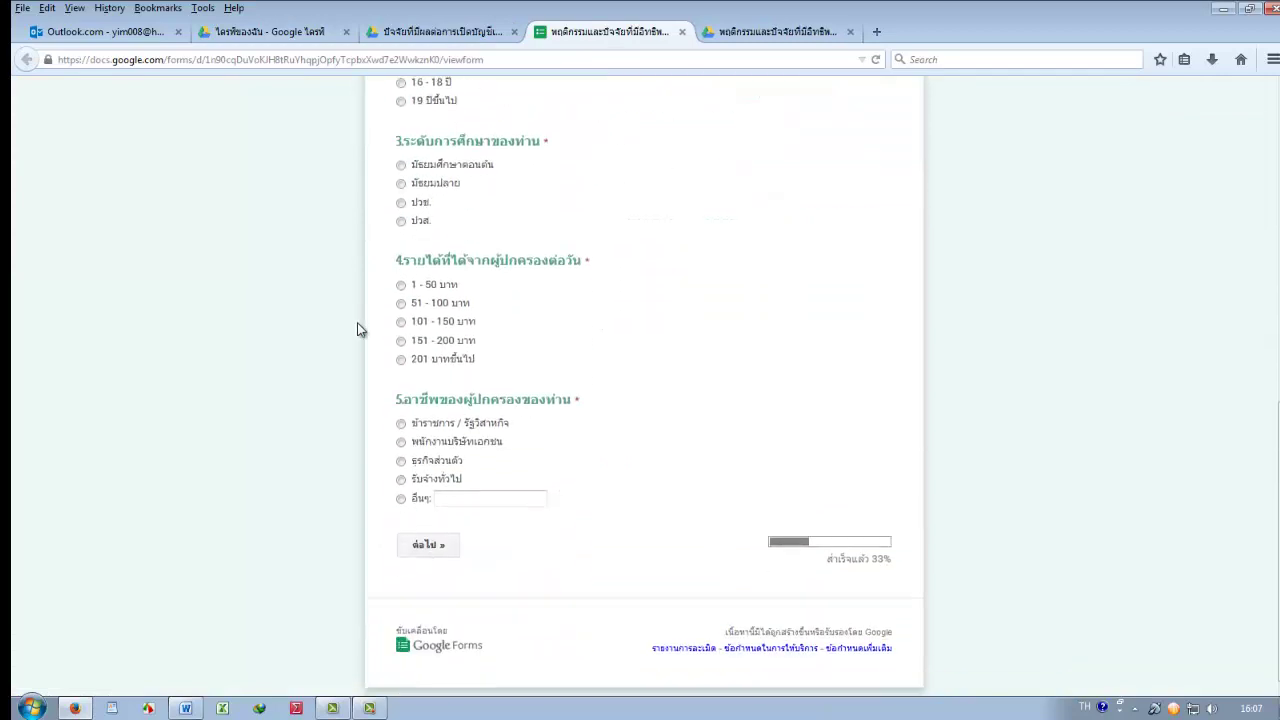
{"action": "scroll", "coordinate": [608, 503], "scroll_direction": "up", "scroll_amount": 7}
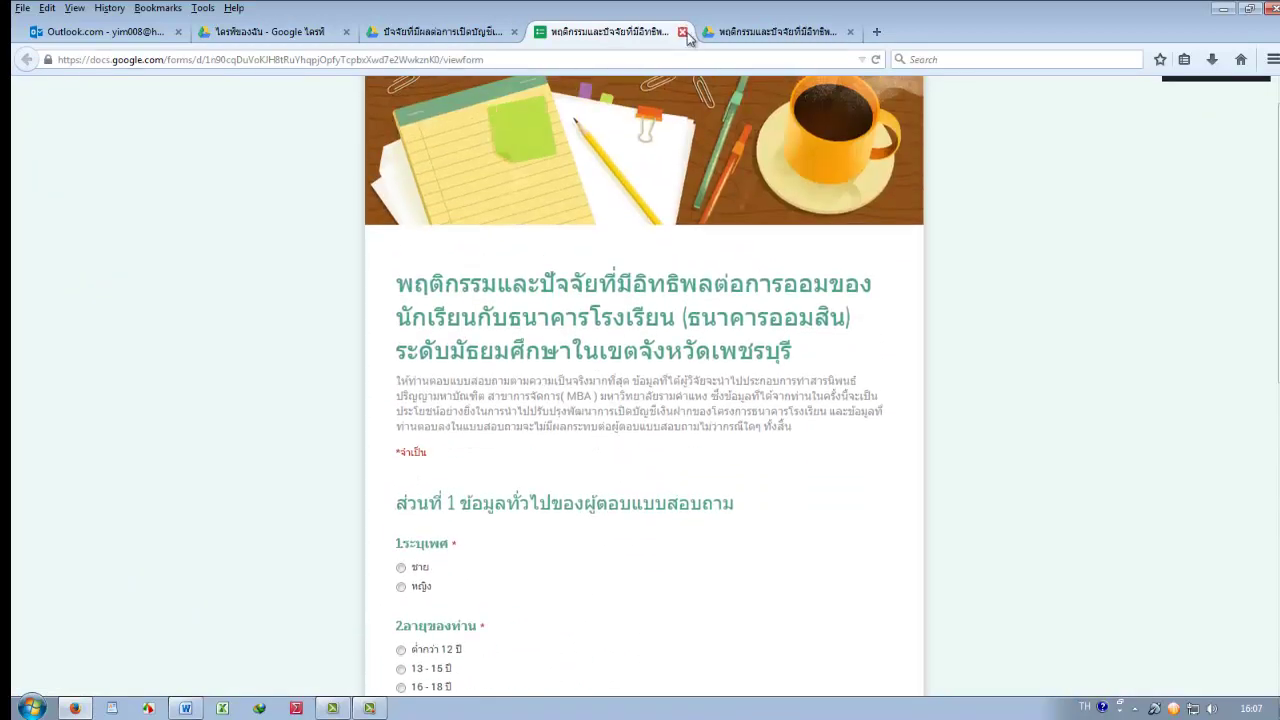
{"action": "left_click", "coordinate": [684, 33]}
{"action": "left_click", "coordinate": [513, 33]}
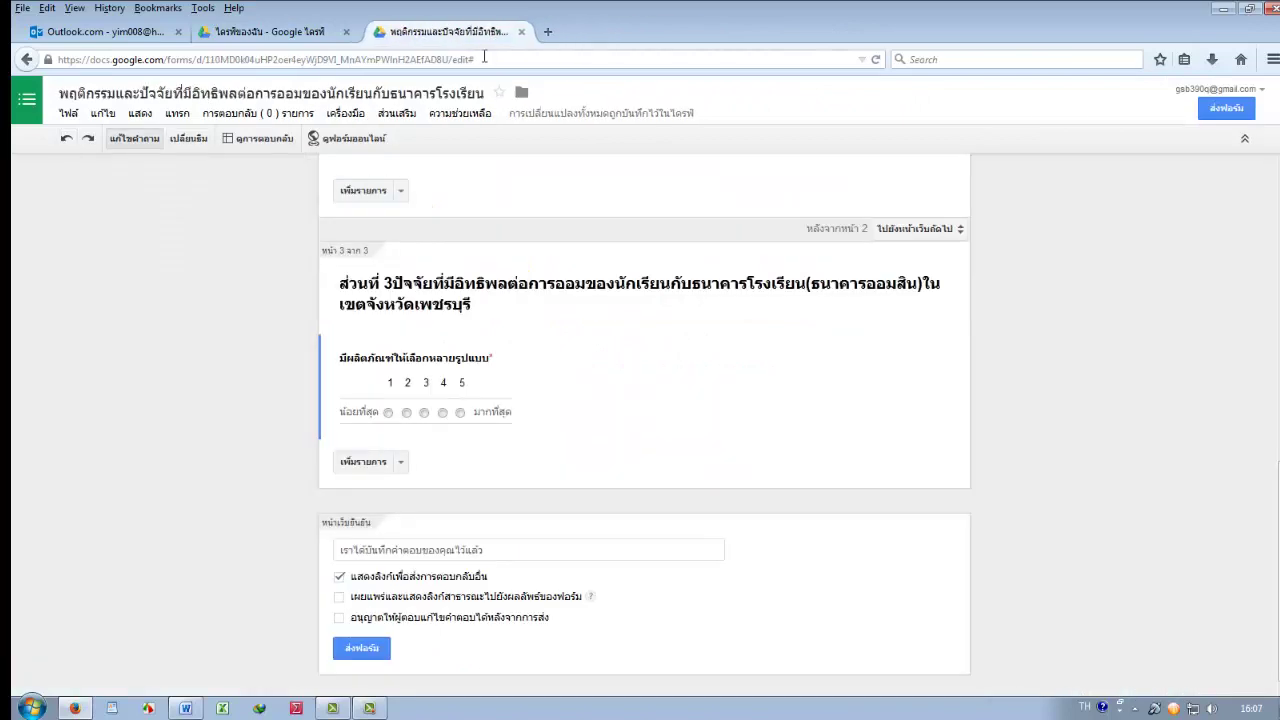
From the Drive file list, look at the response sheet พฤติกรรมและปัจจัยที่มีอิทธิพลต่อการออมของนักเรียนกับธนาคารโรงเรียน (การตอบกลับ) and close it
{"action": "left_click", "coordinate": [275, 32]}
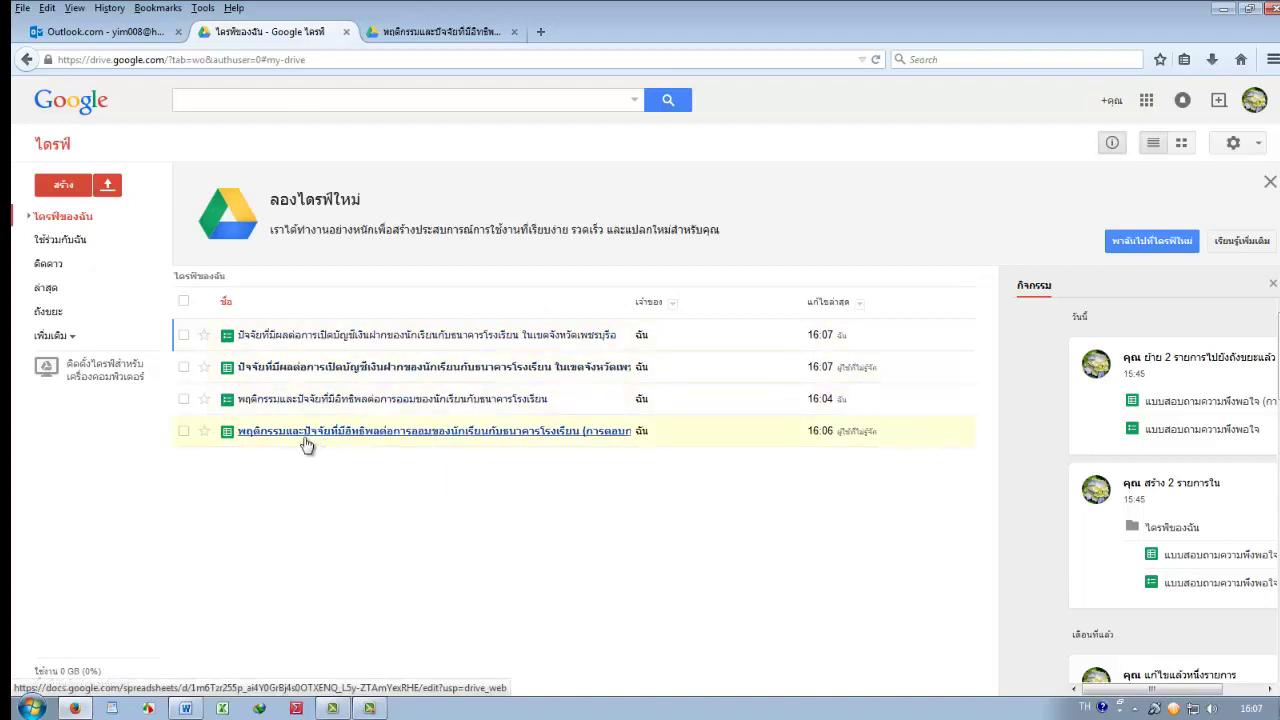
{"action": "left_click", "coordinate": [603, 443]}
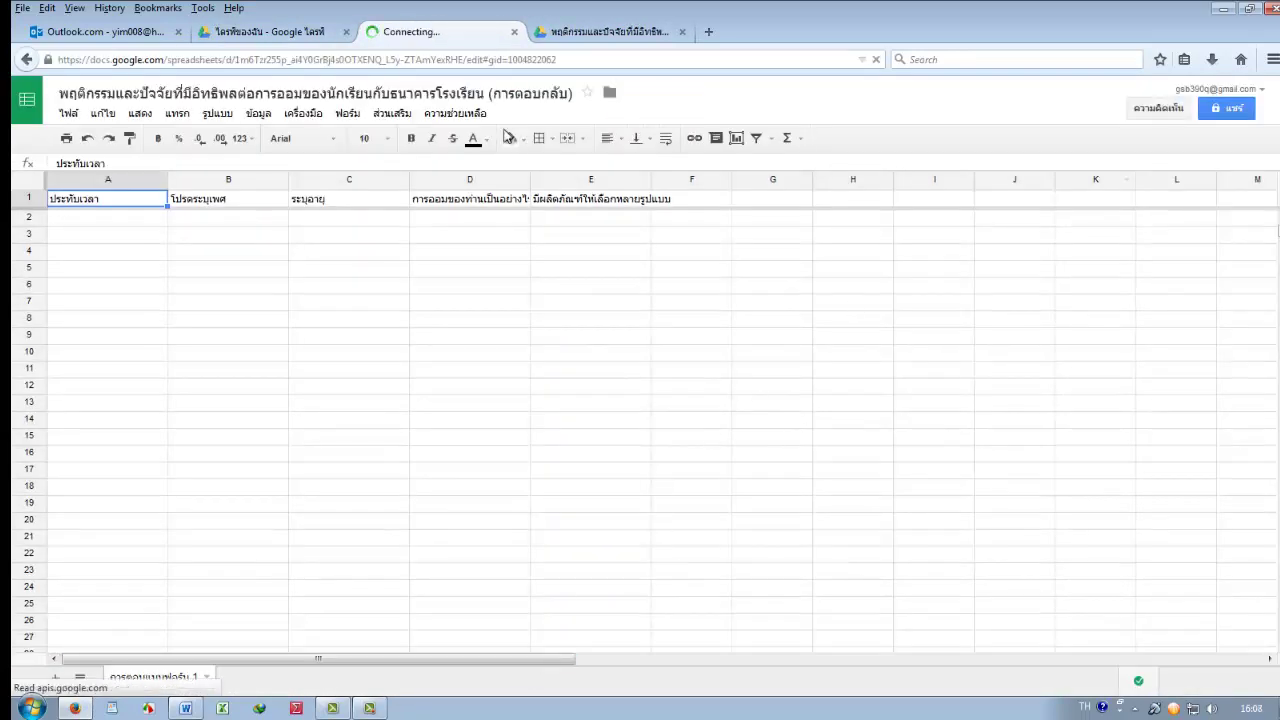
{"action": "left_click", "coordinate": [514, 31]}
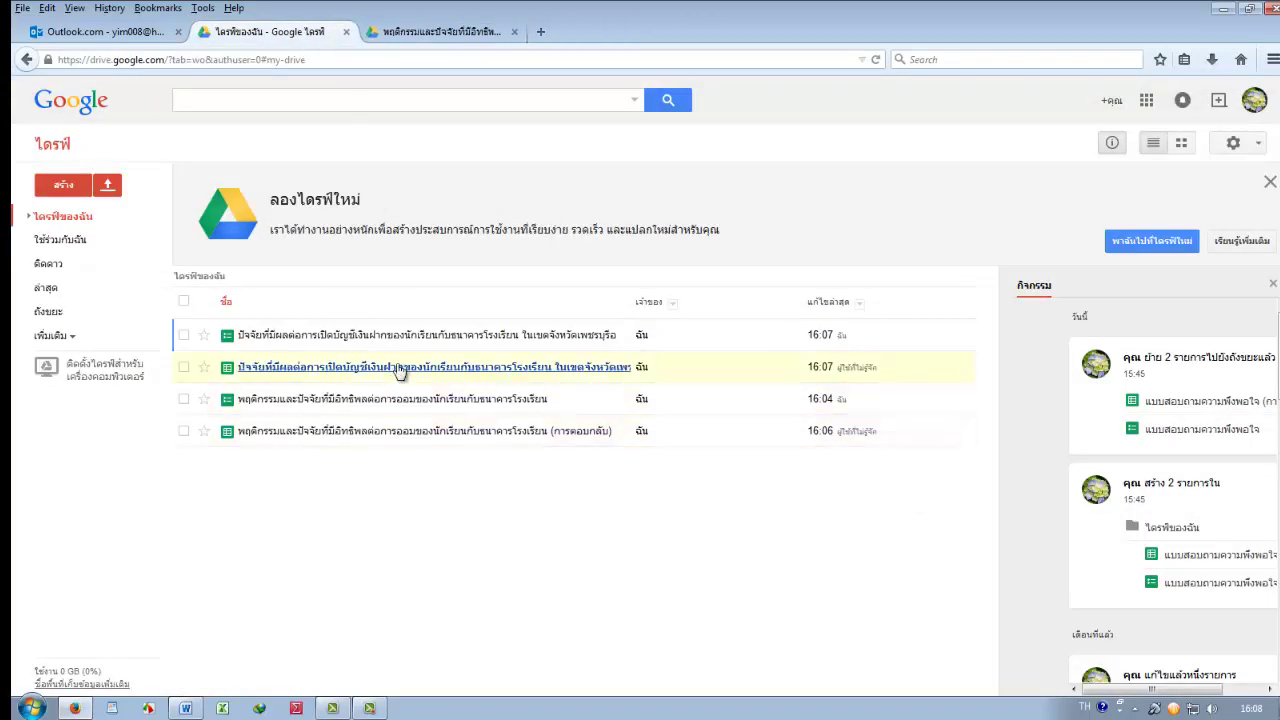
Open the response sheet of the ปัจจัยที่มีผลต่อการเปิดบัญชีเงินฝาก form, examine the collected answers down to the last row, and close it
{"action": "left_click", "coordinate": [435, 372]}
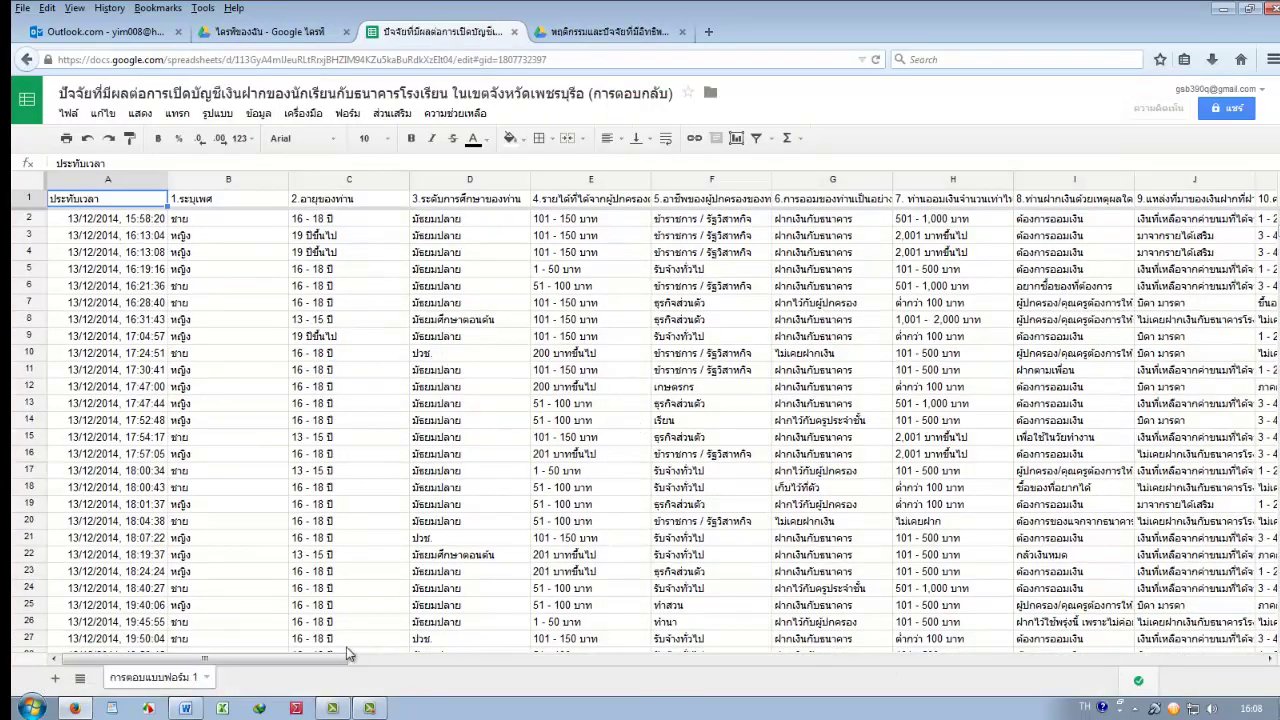
{"action": "scroll", "coordinate": [228, 294], "scroll_direction": "down", "scroll_amount": 5}
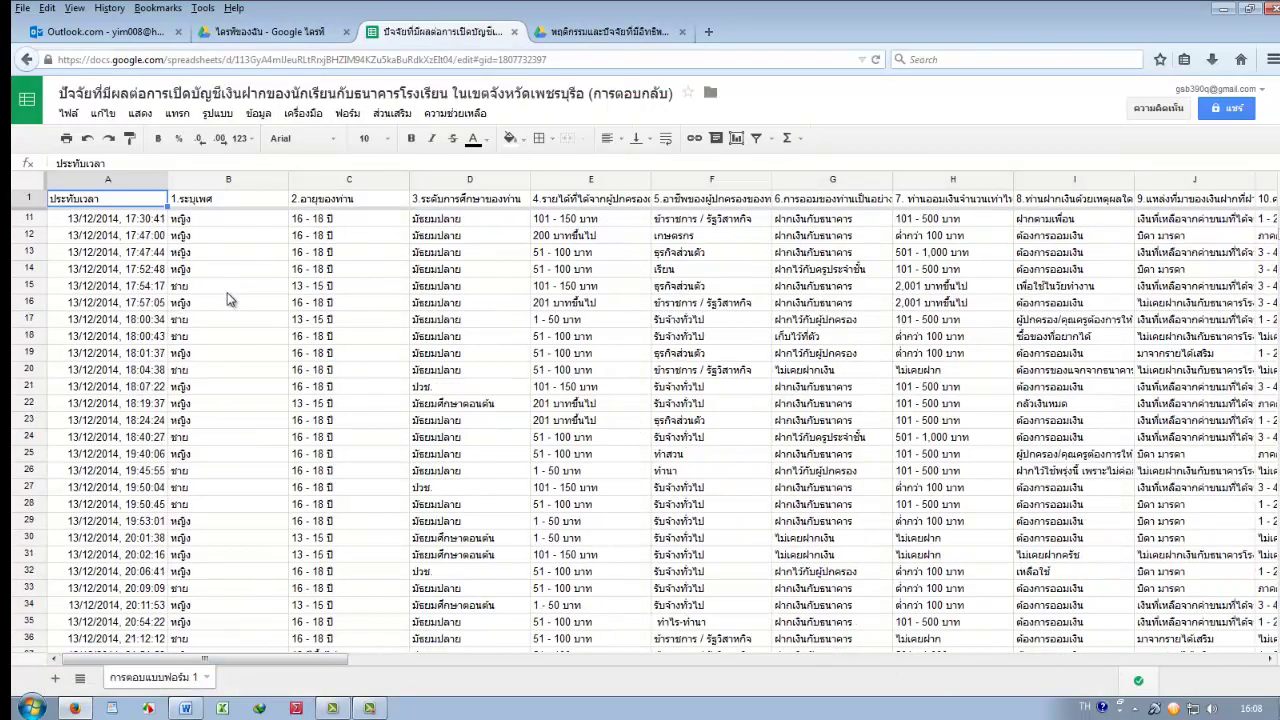
{"action": "scroll", "coordinate": [657, 445], "scroll_direction": "down", "scroll_amount": 4}
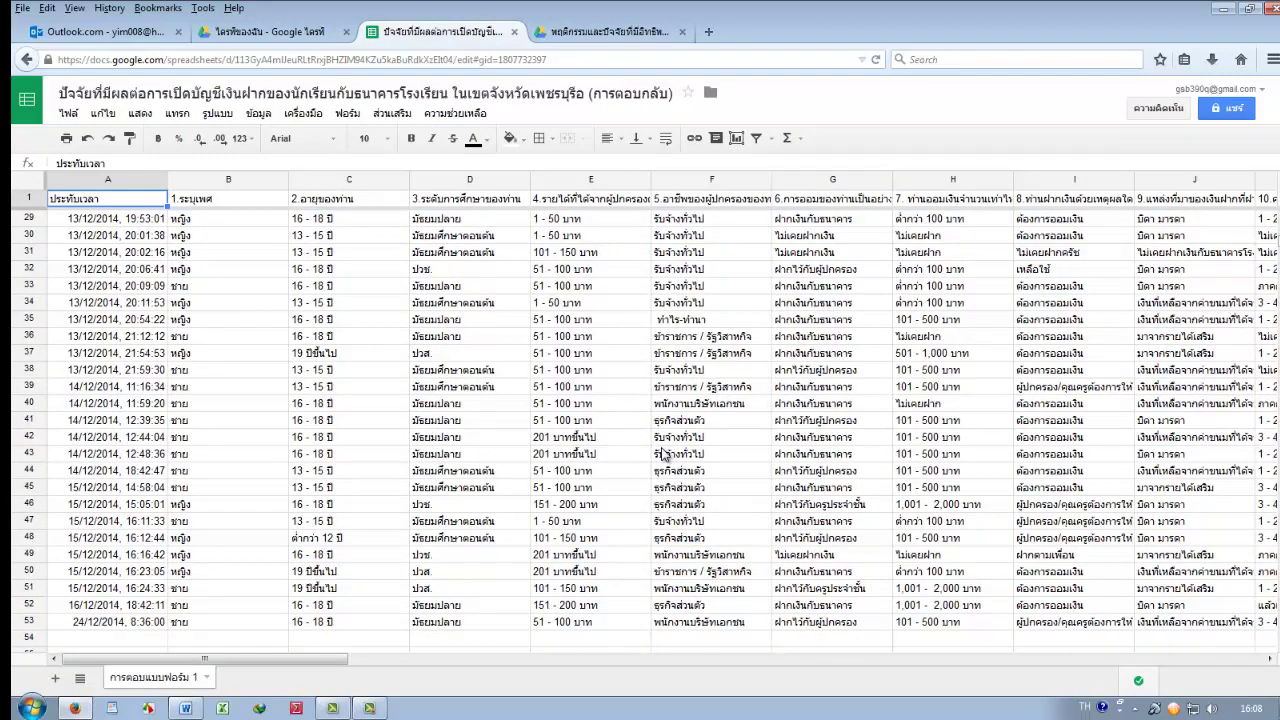
{"action": "scroll", "coordinate": [665, 453], "scroll_direction": "up", "scroll_amount": 9}
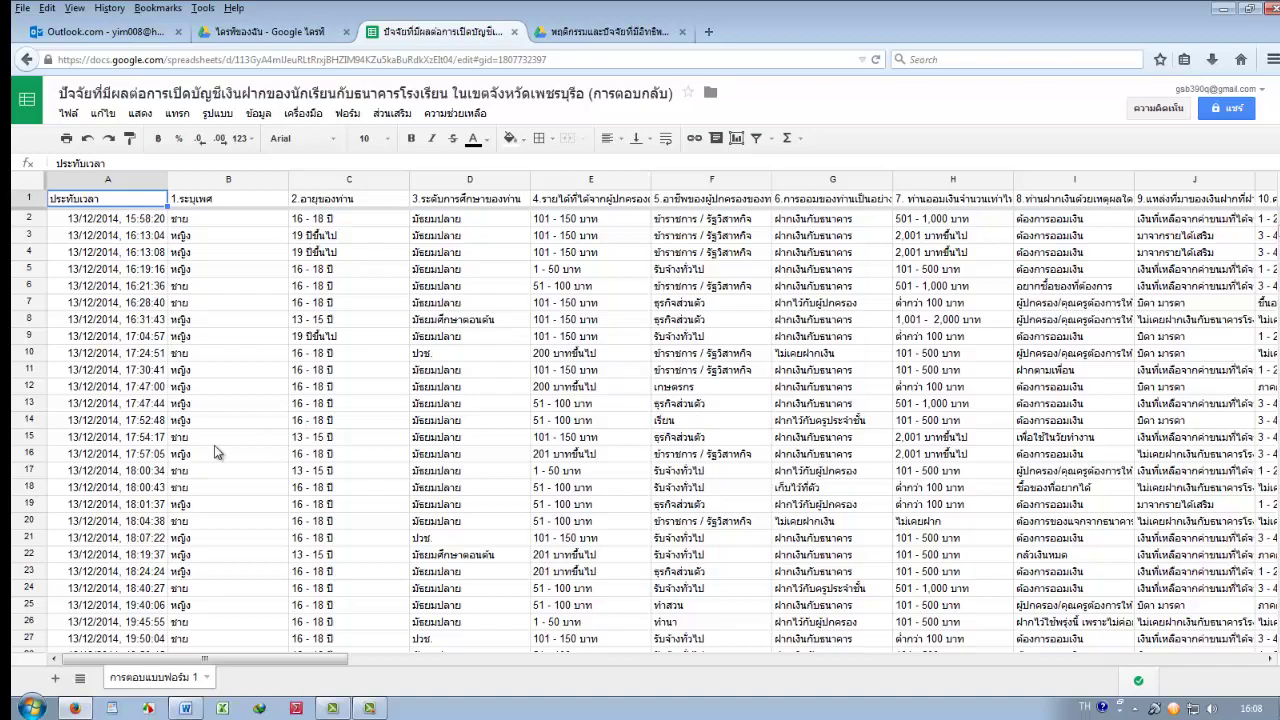
{"action": "scroll", "coordinate": [240, 557], "scroll_direction": "down", "scroll_amount": 3}
{"action": "scroll", "coordinate": [480, 502], "scroll_direction": "down", "scroll_amount": 7}
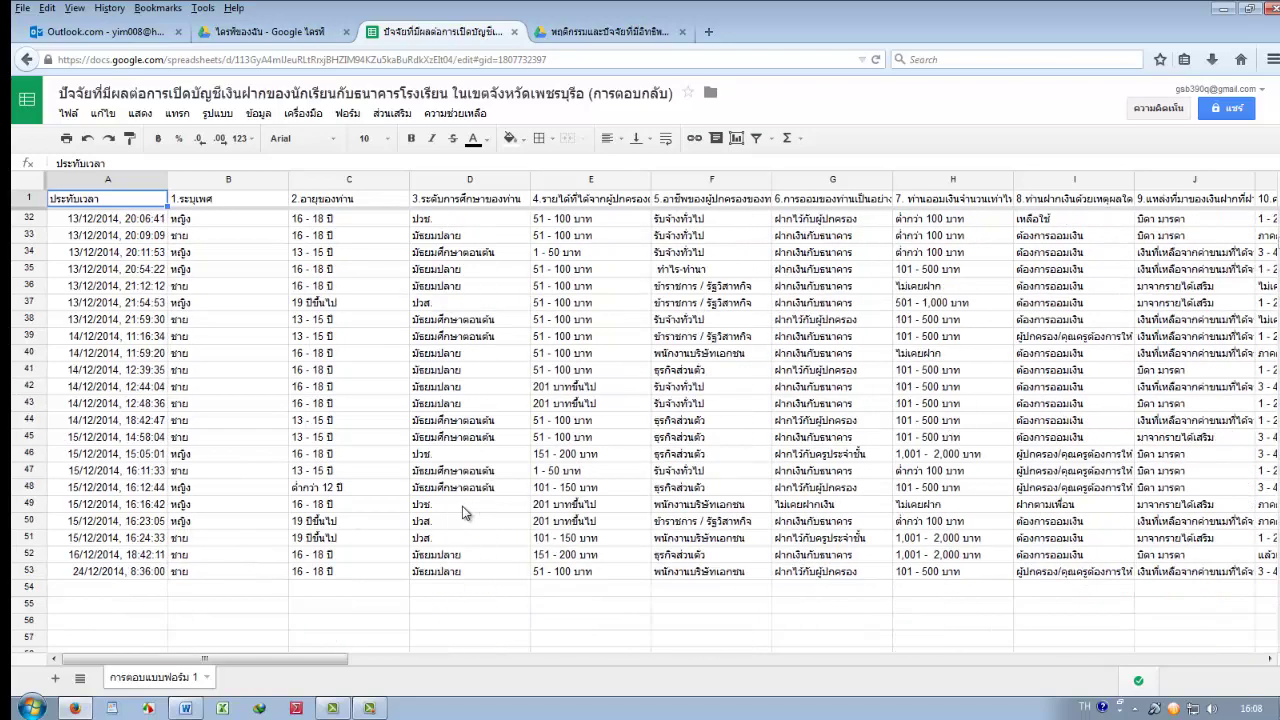
{"action": "scroll", "coordinate": [462, 506], "scroll_direction": "up", "scroll_amount": 5}
{"action": "scroll", "coordinate": [463, 513], "scroll_direction": "up", "scroll_amount": 5}
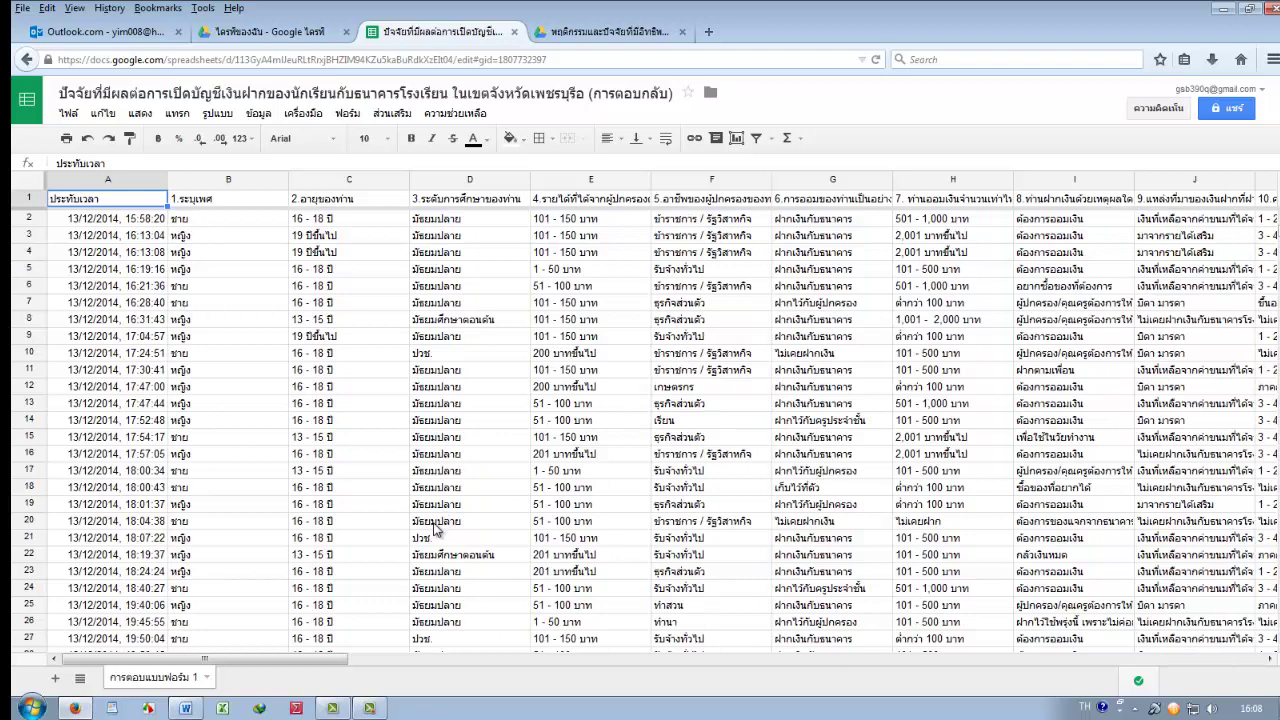
{"action": "left_click", "coordinate": [514, 31]}
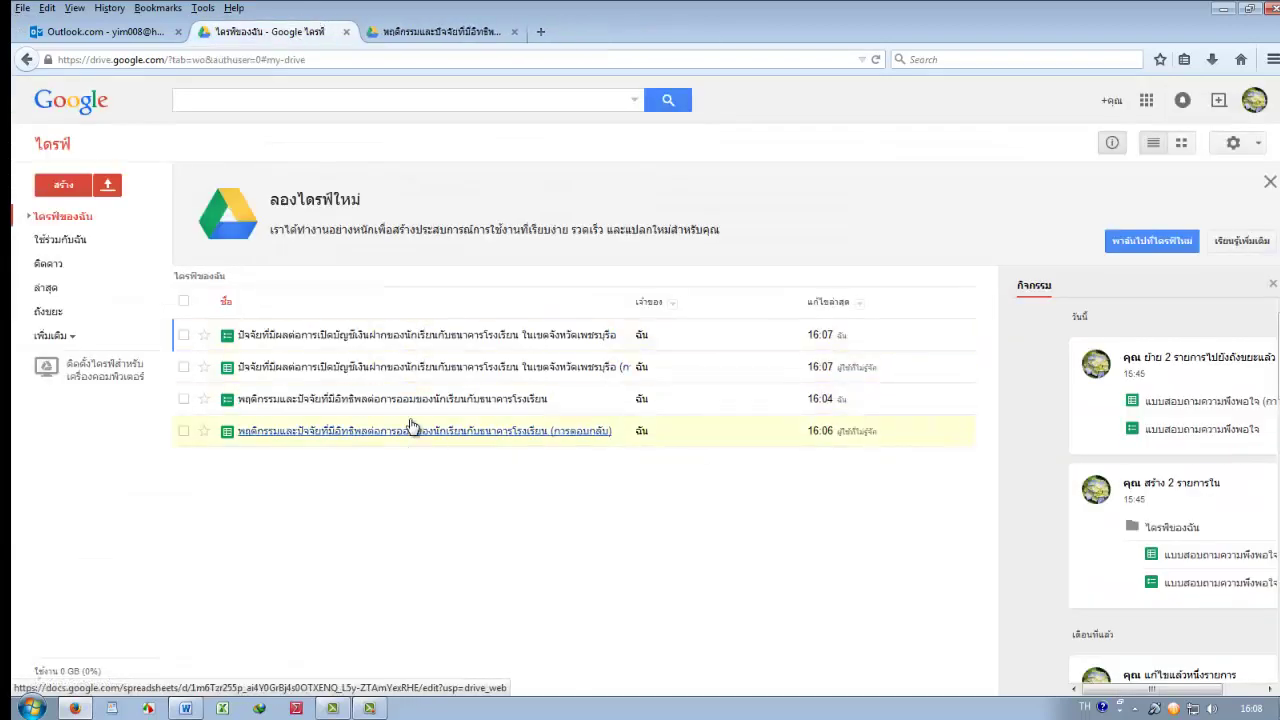
Open the ปัจจัยที่มีผลต่อการเปิดบัญชีเงินฝาก form from Drive and set its sharing link to a short URL (URL แบบสั้น) in the send options
{"action": "left_click", "coordinate": [437, 337]}
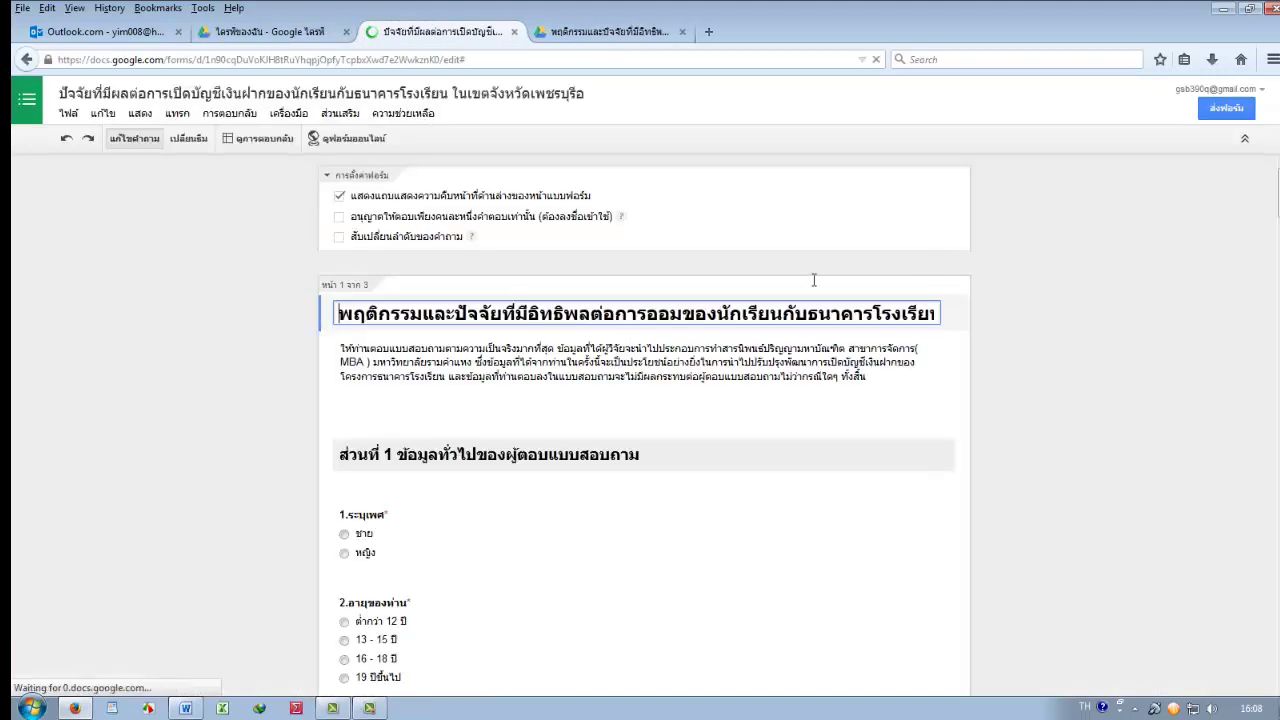
{"action": "left_click_drag", "start_coordinate": [1277, 200], "coordinate": [1249, 679]}
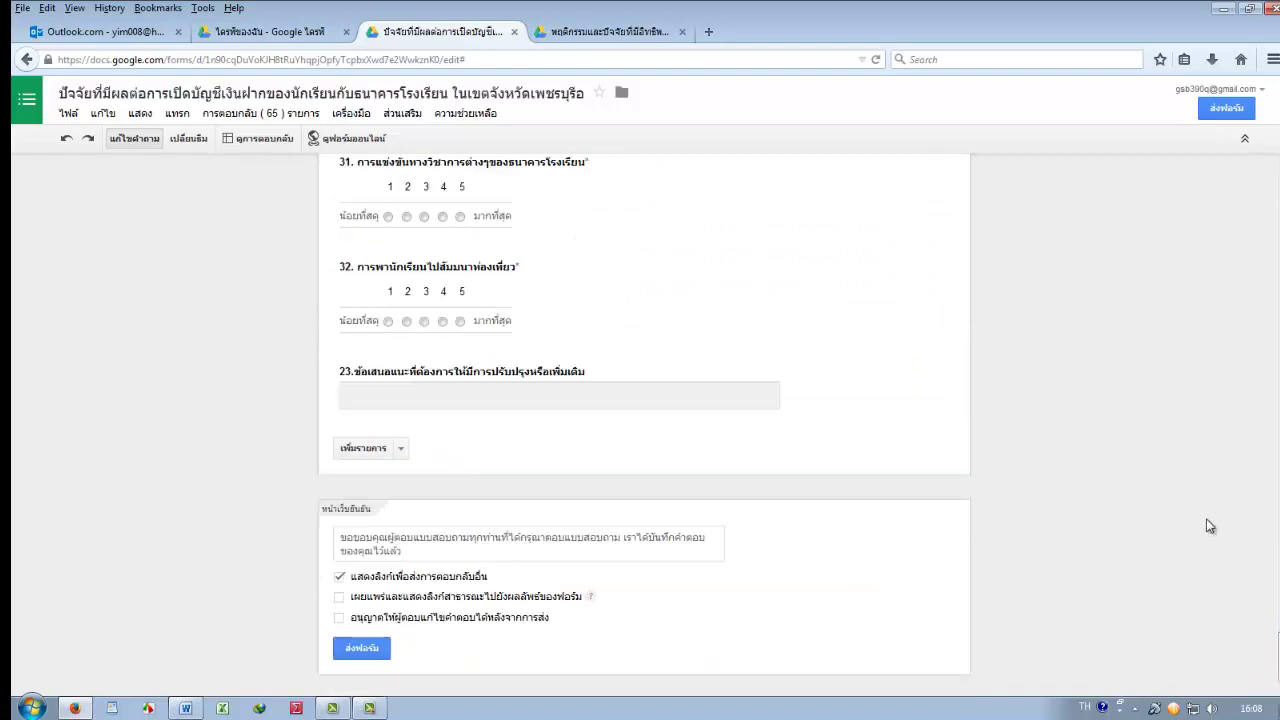
{"action": "left_click", "coordinate": [361, 650]}
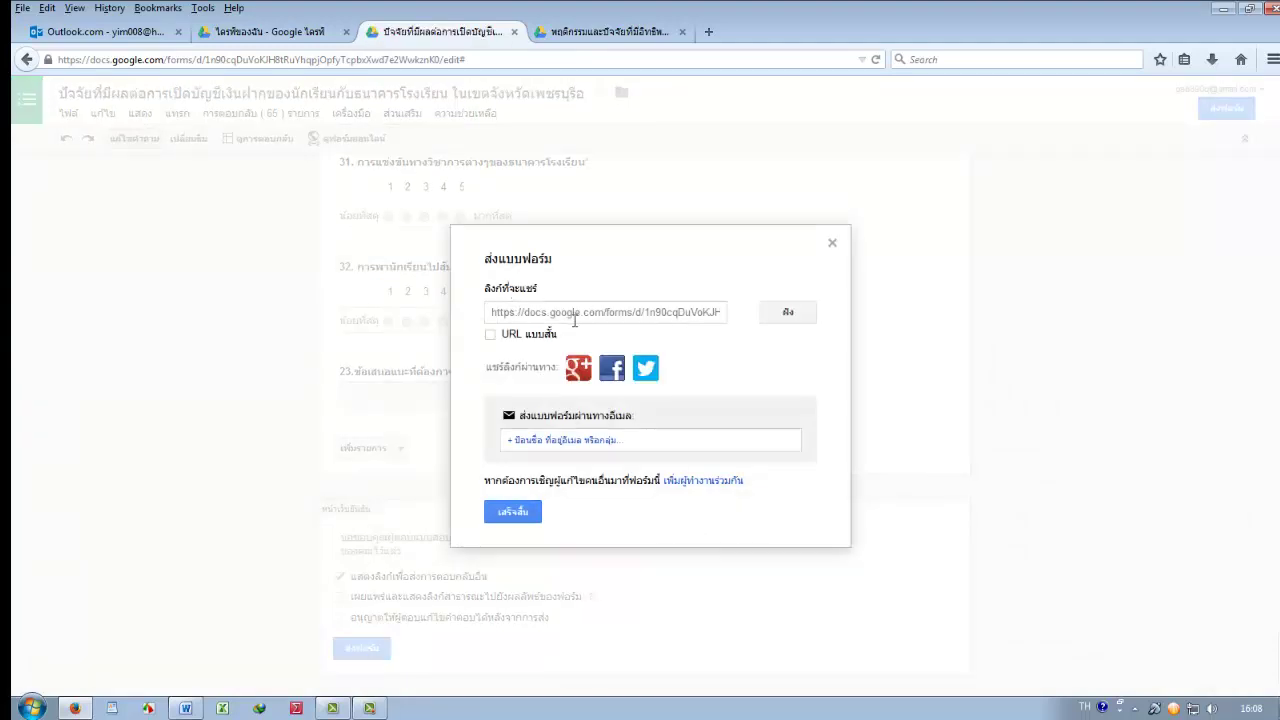
{"action": "left_click", "coordinate": [491, 337]}
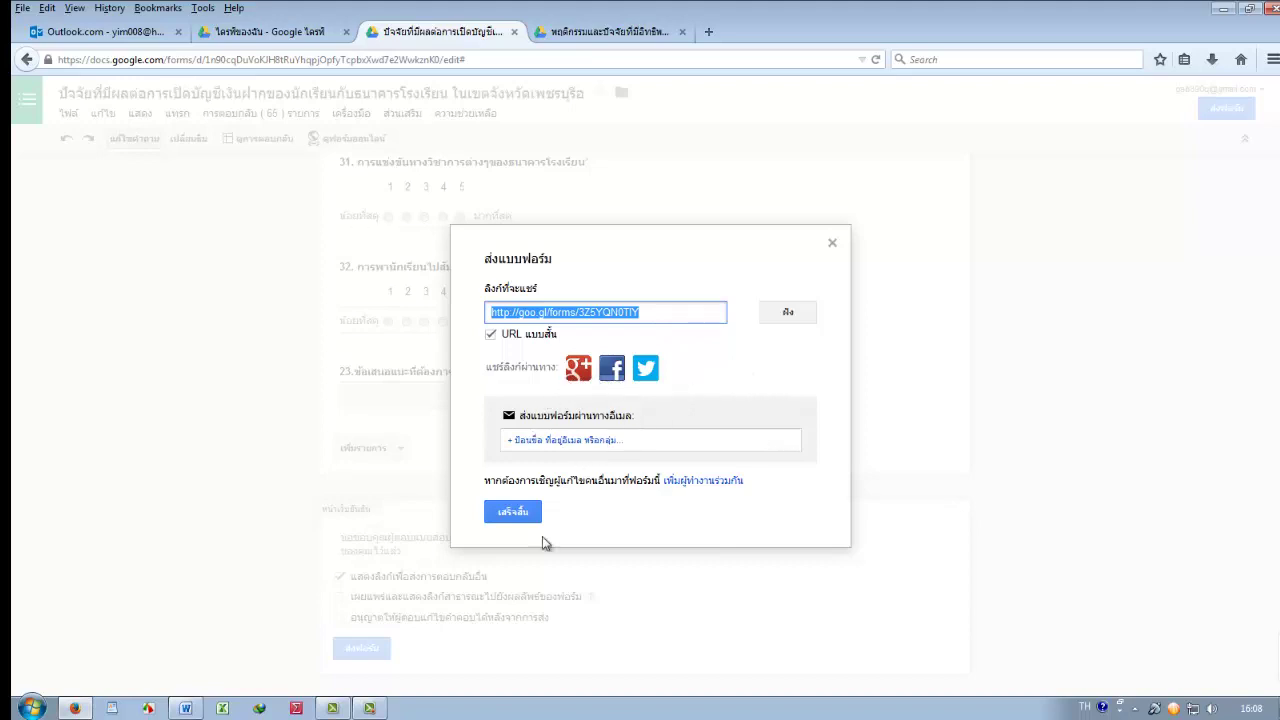
Preview sharing the form link on Facebook without posting it, and close the share window, the send options and the form
{"action": "left_click", "coordinate": [614, 380]}
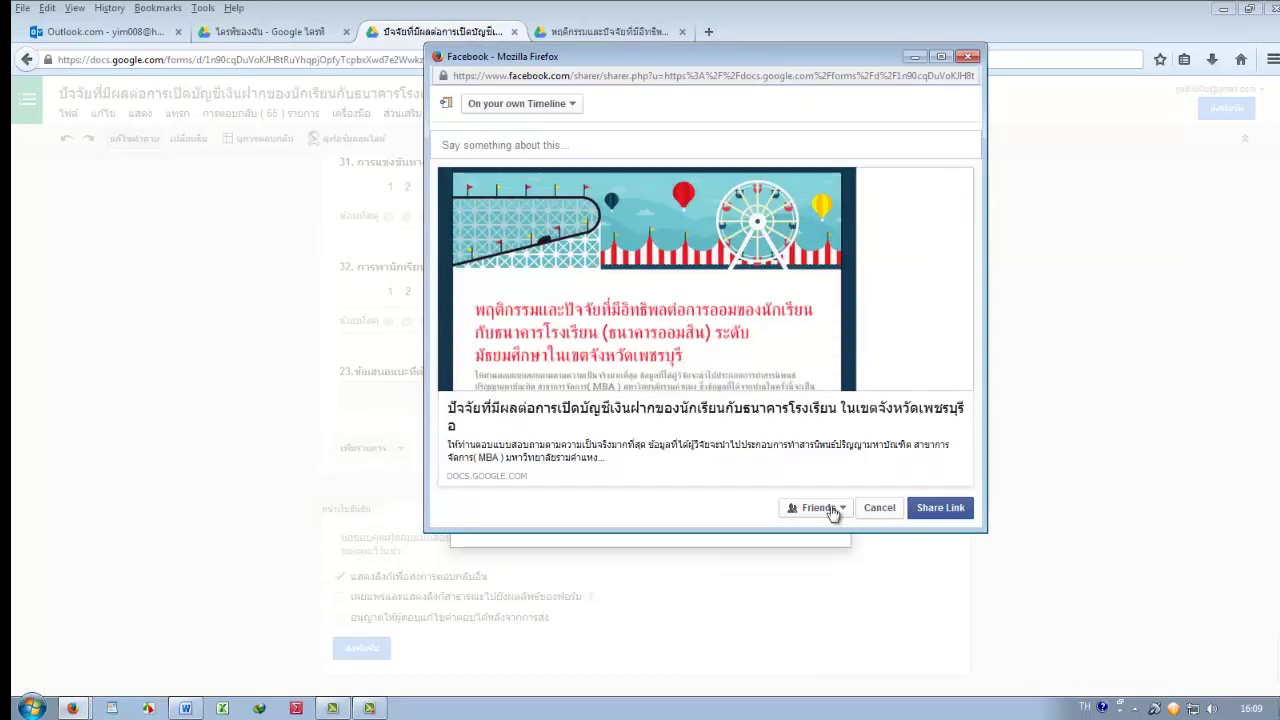
{"action": "left_click", "coordinate": [969, 57]}
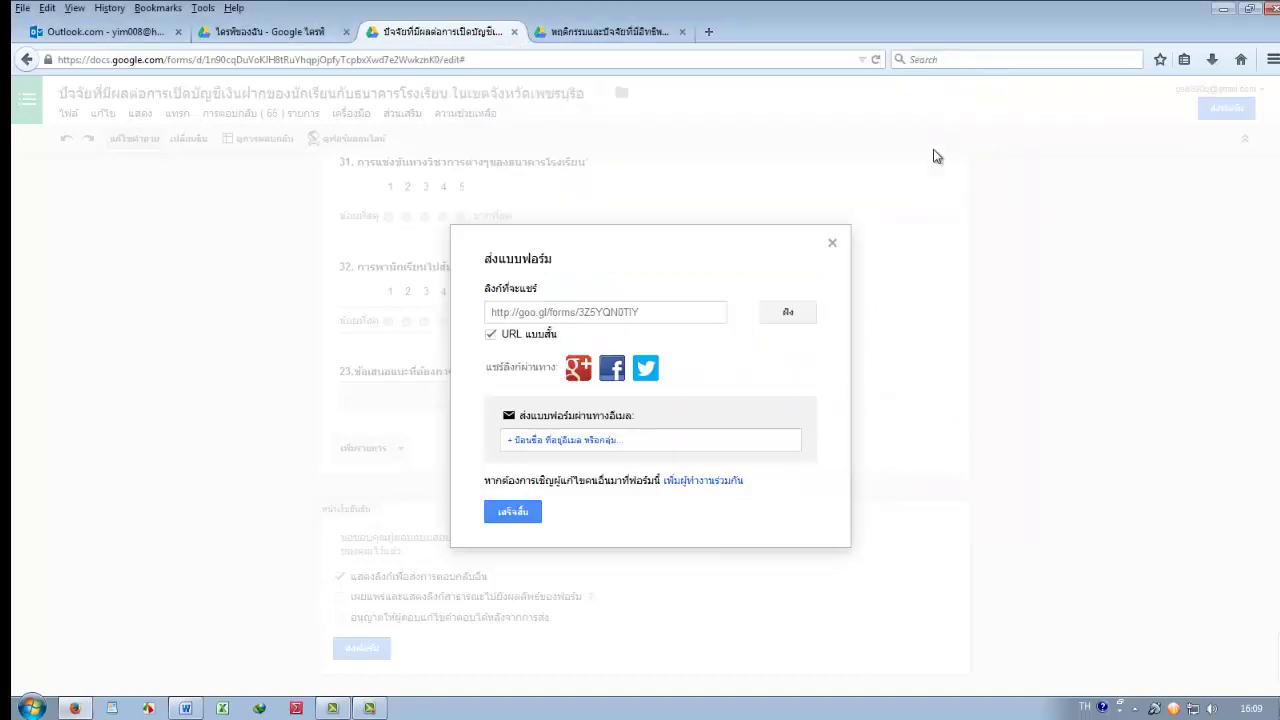
{"action": "left_click", "coordinate": [832, 245]}
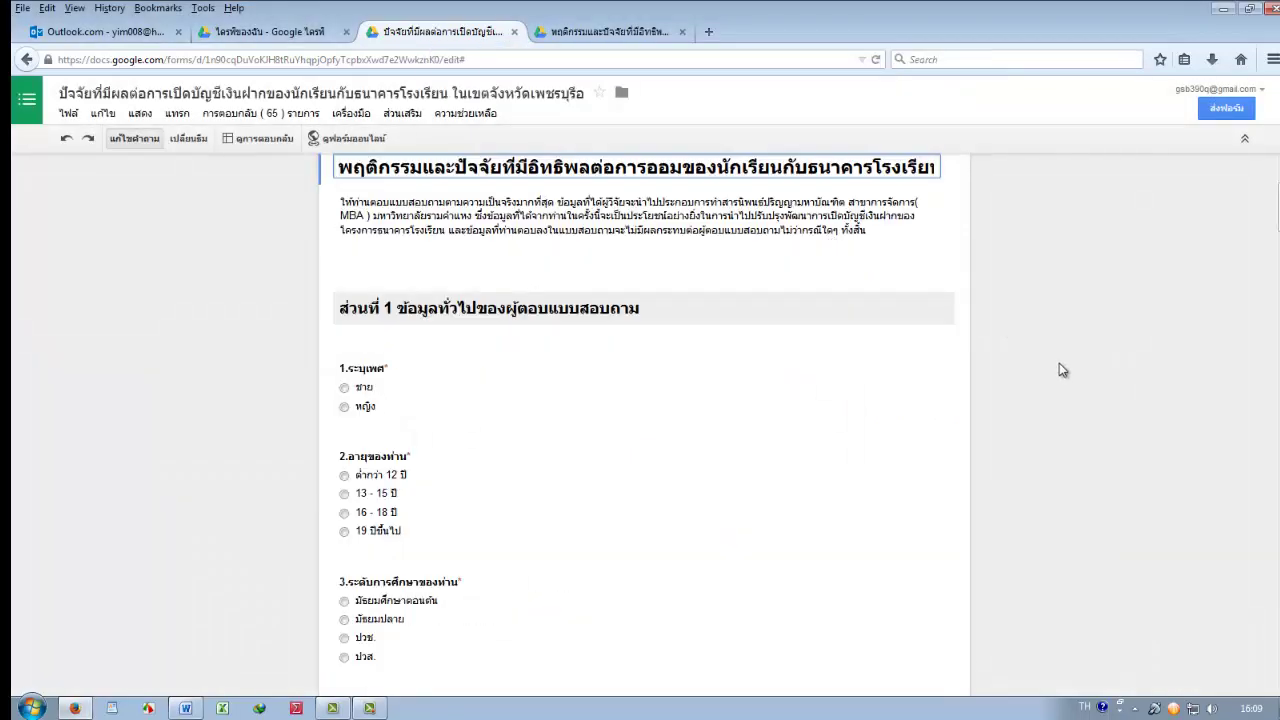
{"action": "scroll", "coordinate": [1030, 411], "scroll_direction": "up", "scroll_amount": 2}
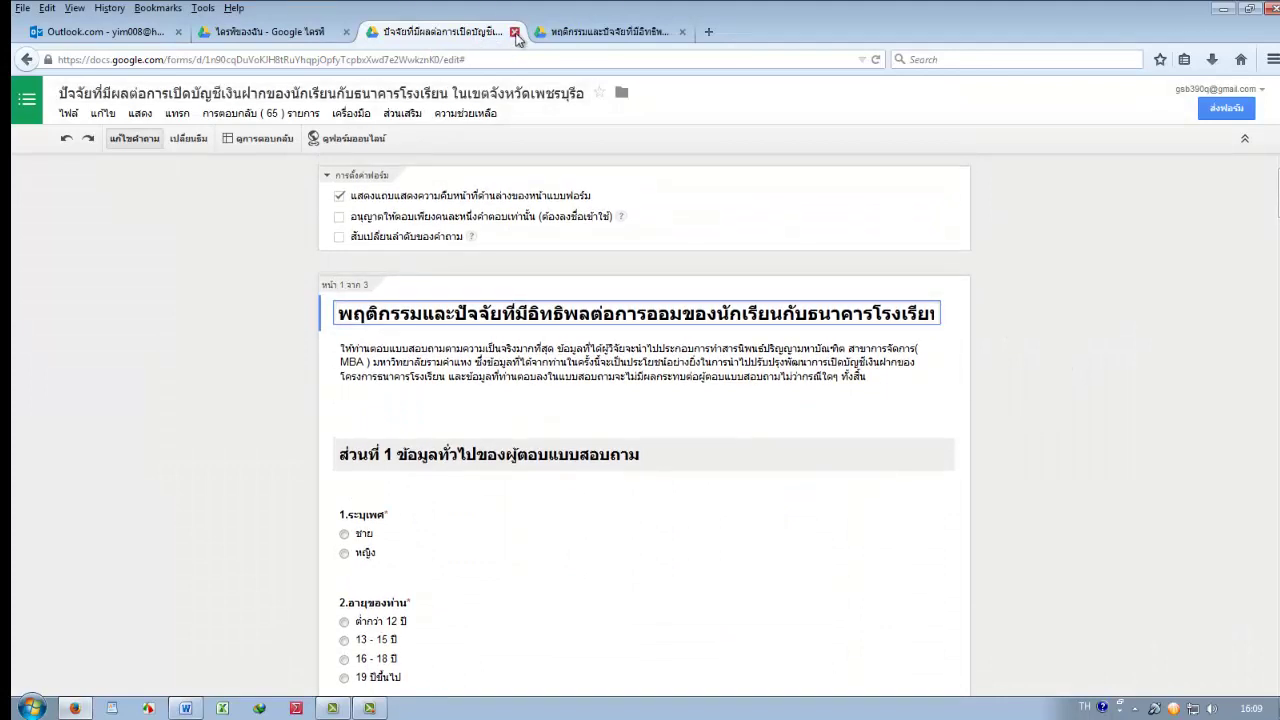
{"action": "left_click", "coordinate": [514, 31]}
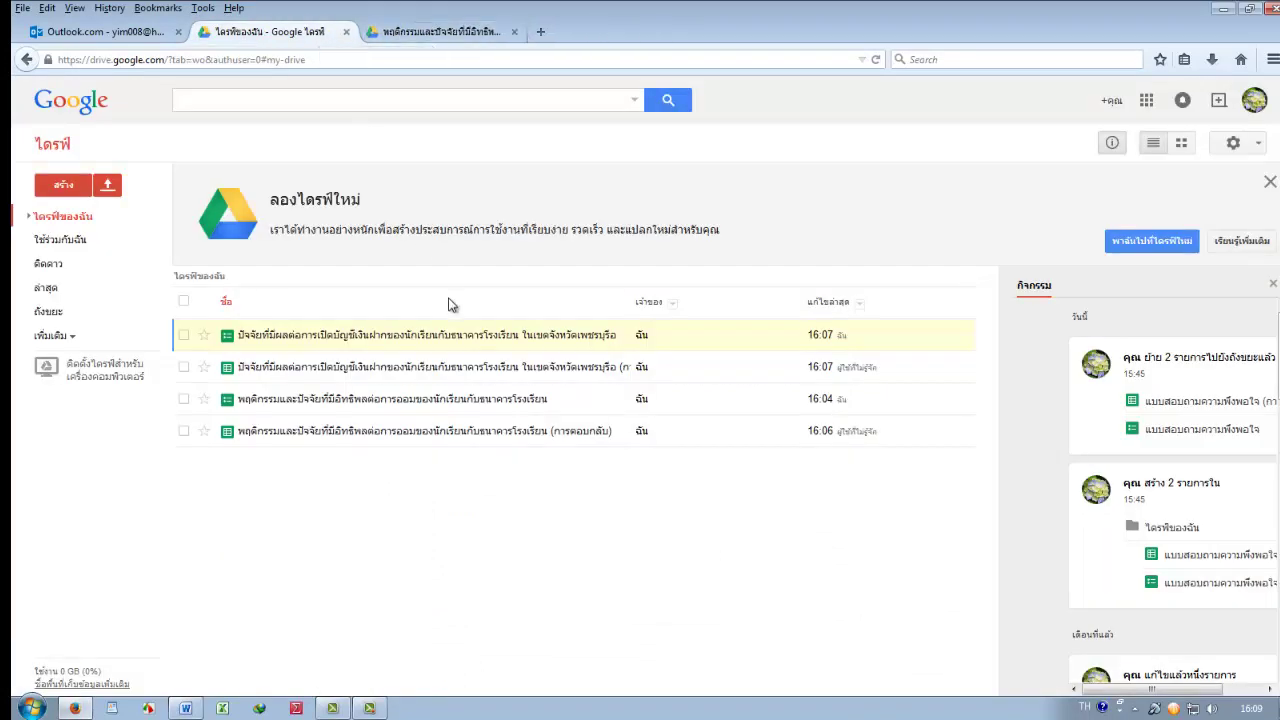
Open the ปัจจัยที่มีผลต่อการเปิดบัญชีเงินฝาก response sheet from Drive and download it as Microsoft Excel (.xlsx)
{"action": "left_click", "coordinate": [492, 367]}
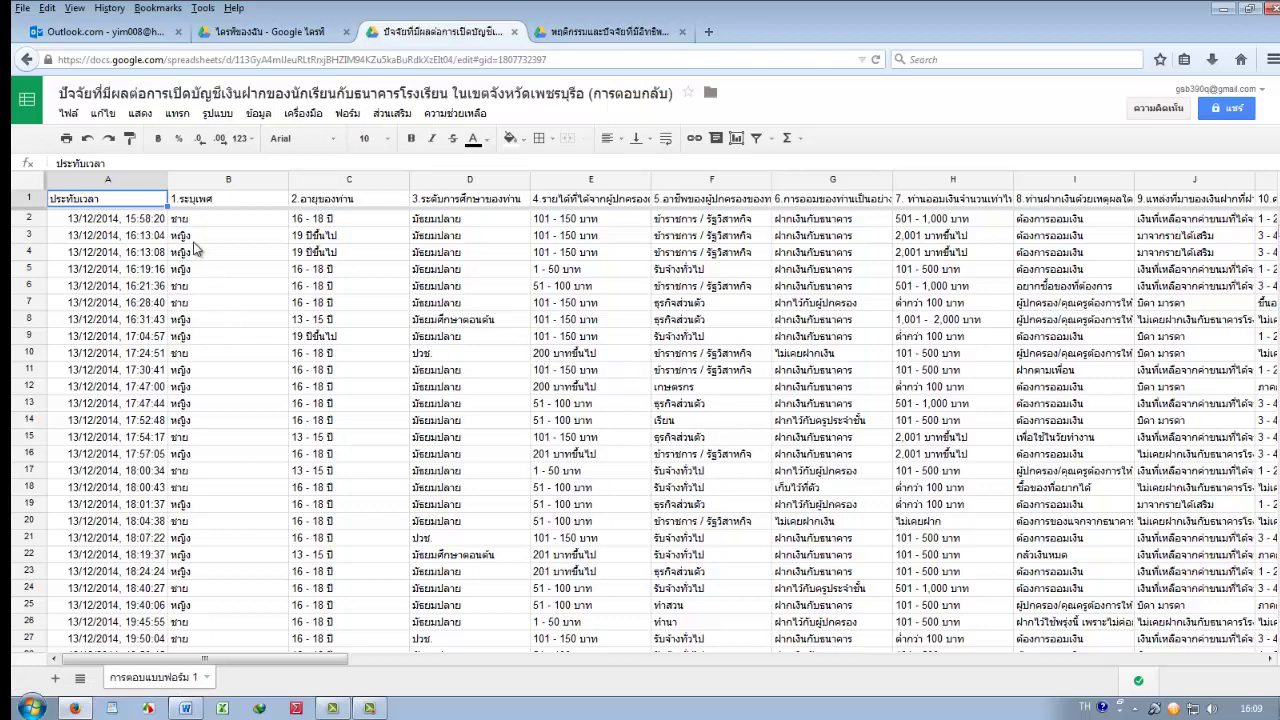
{"action": "left_click", "coordinate": [68, 114]}
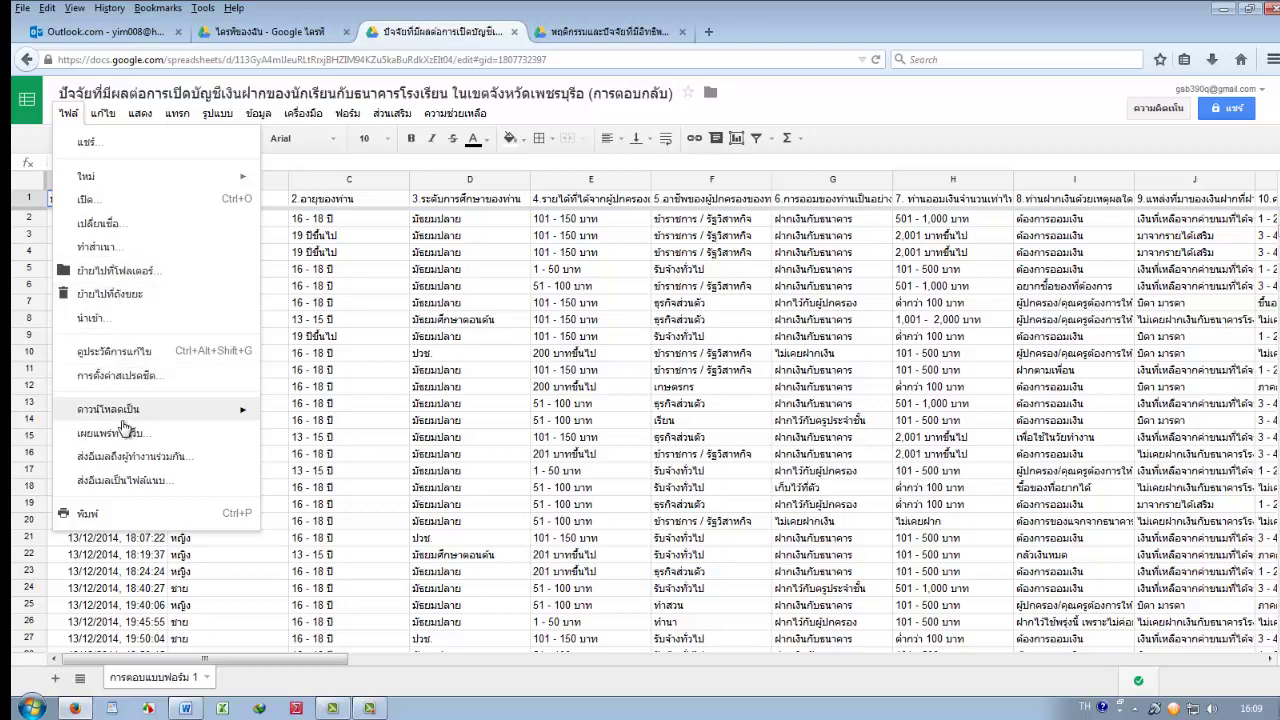
{"action": "mouse_move", "coordinate": [127, 417]}
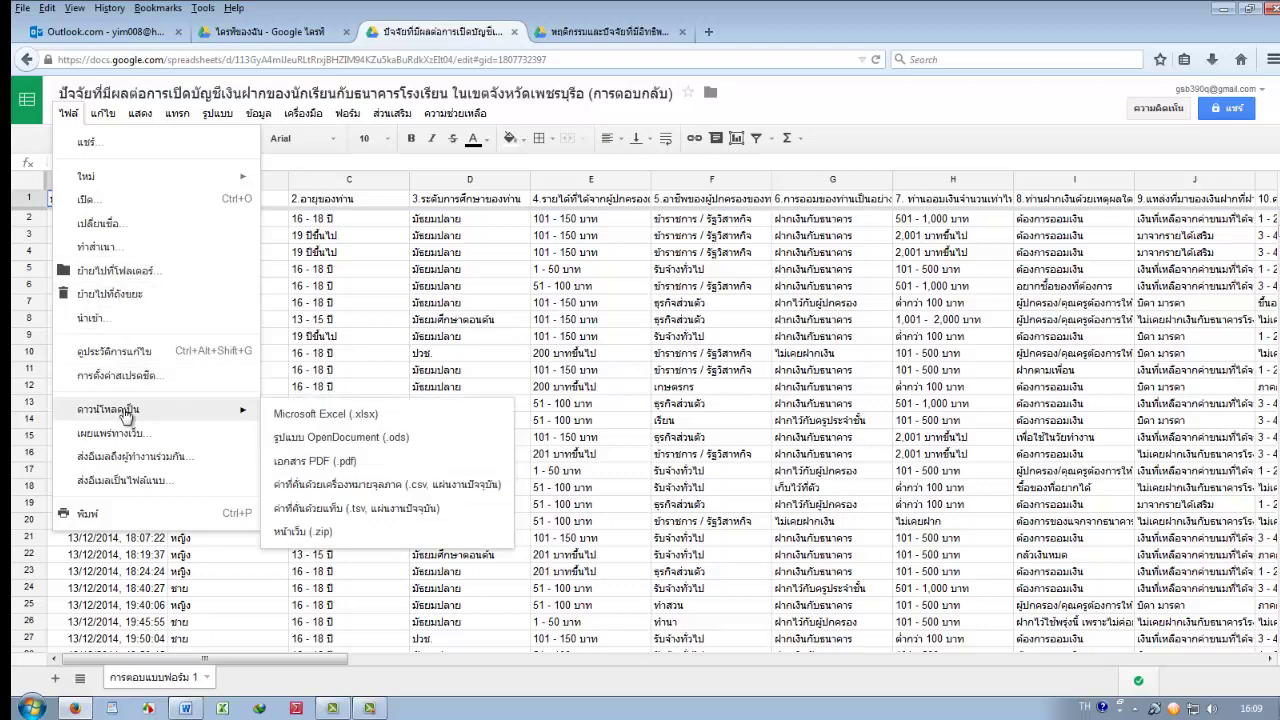
{"action": "left_click", "coordinate": [425, 416]}
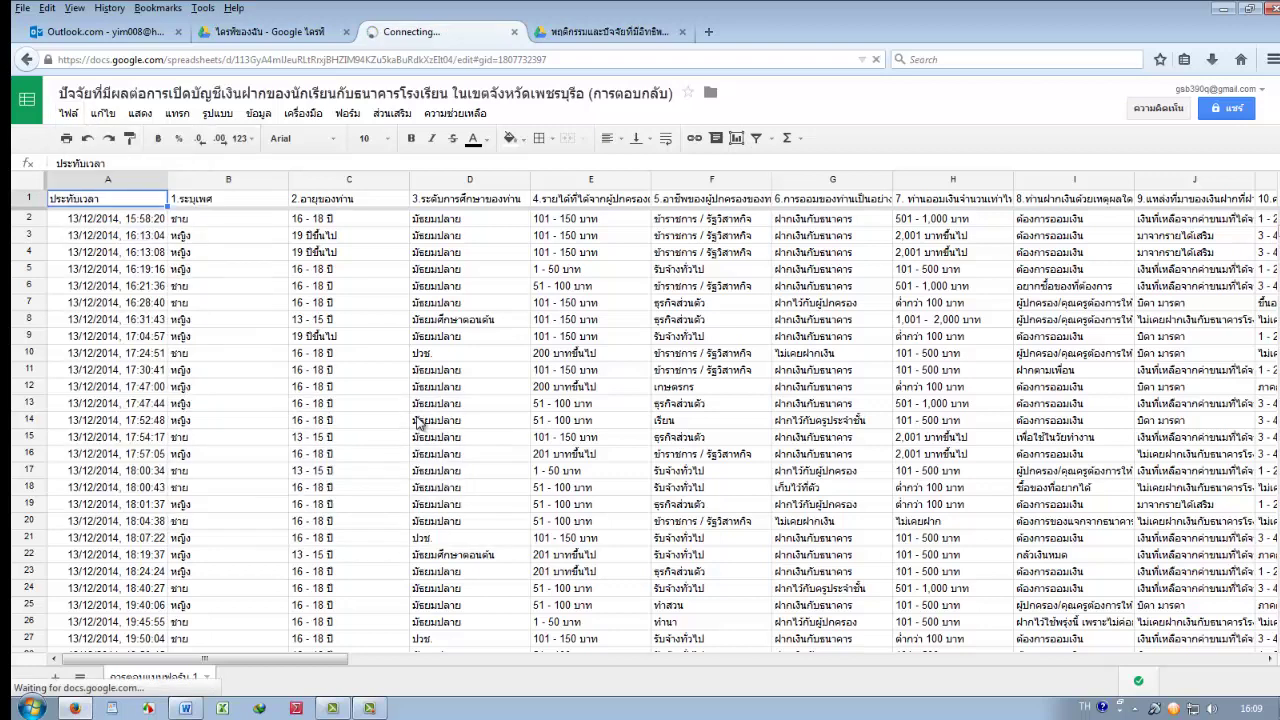
{"action": "left_click", "coordinate": [420, 530]}
Open the downloaded response workbook in Excel and enable editing
{"action": "left_click", "coordinate": [1211, 59]}
{"action": "left_click", "coordinate": [1023, 118]}
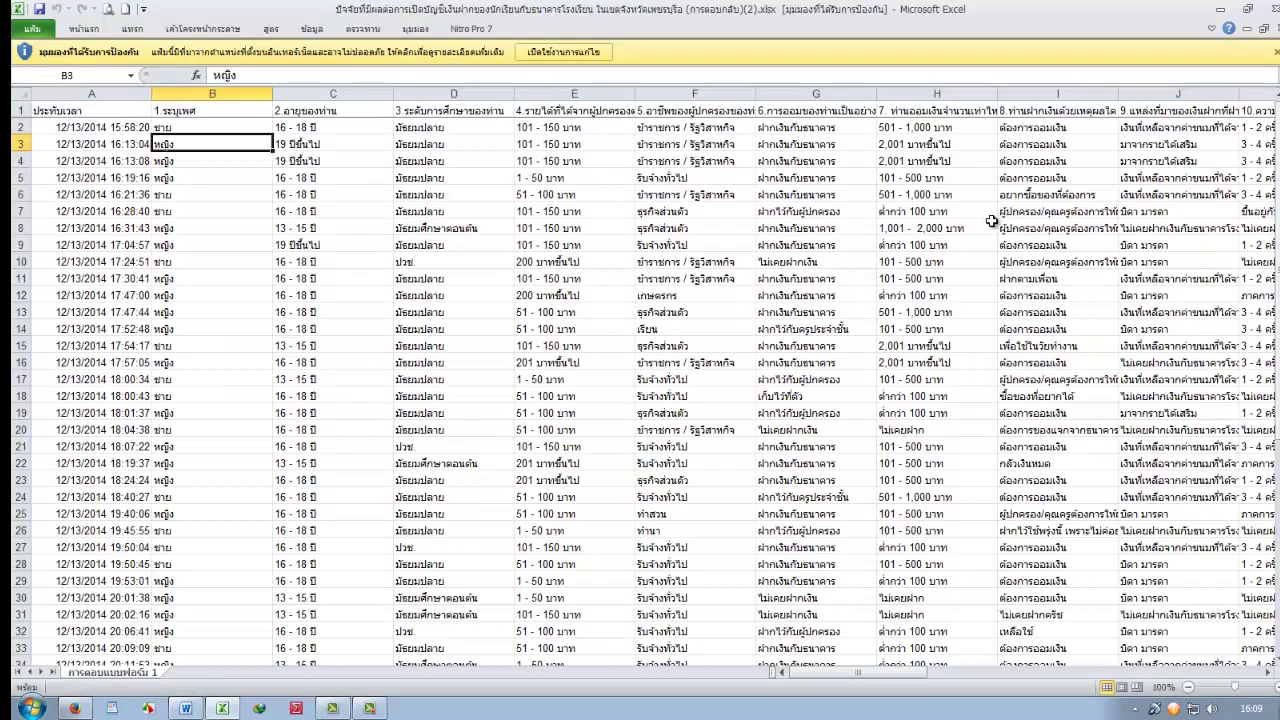
{"action": "left_click", "coordinate": [583, 55]}
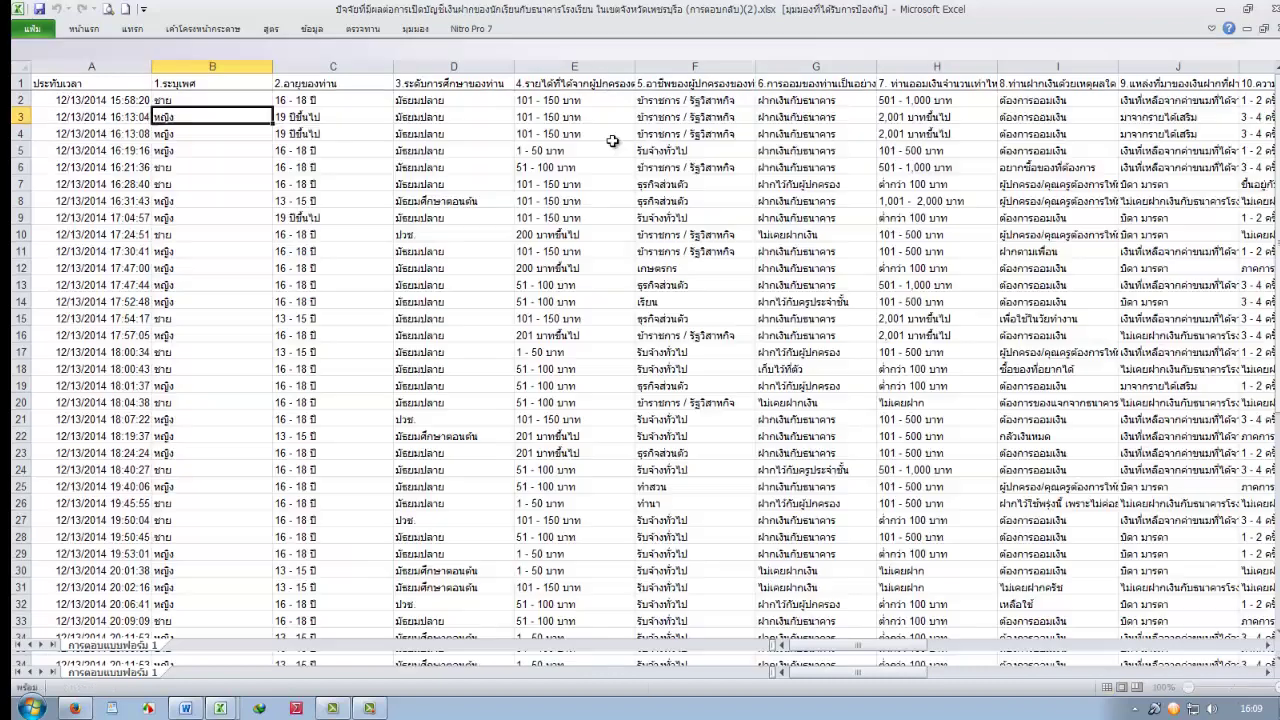
{"action": "left_click", "coordinate": [214, 222]}
{"action": "left_click", "coordinate": [204, 354]}
Narrow the timestamp column slightly and centre the contents of the 1.ระบุเพศ column
{"action": "mouse_move", "coordinate": [151, 137]}
{"action": "left_mouse_down"}
{"action": "mouse_move", "coordinate": [110, 134]}
{"action": "mouse_move", "coordinate": [145, 134]}
{"action": "left_mouse_up"}
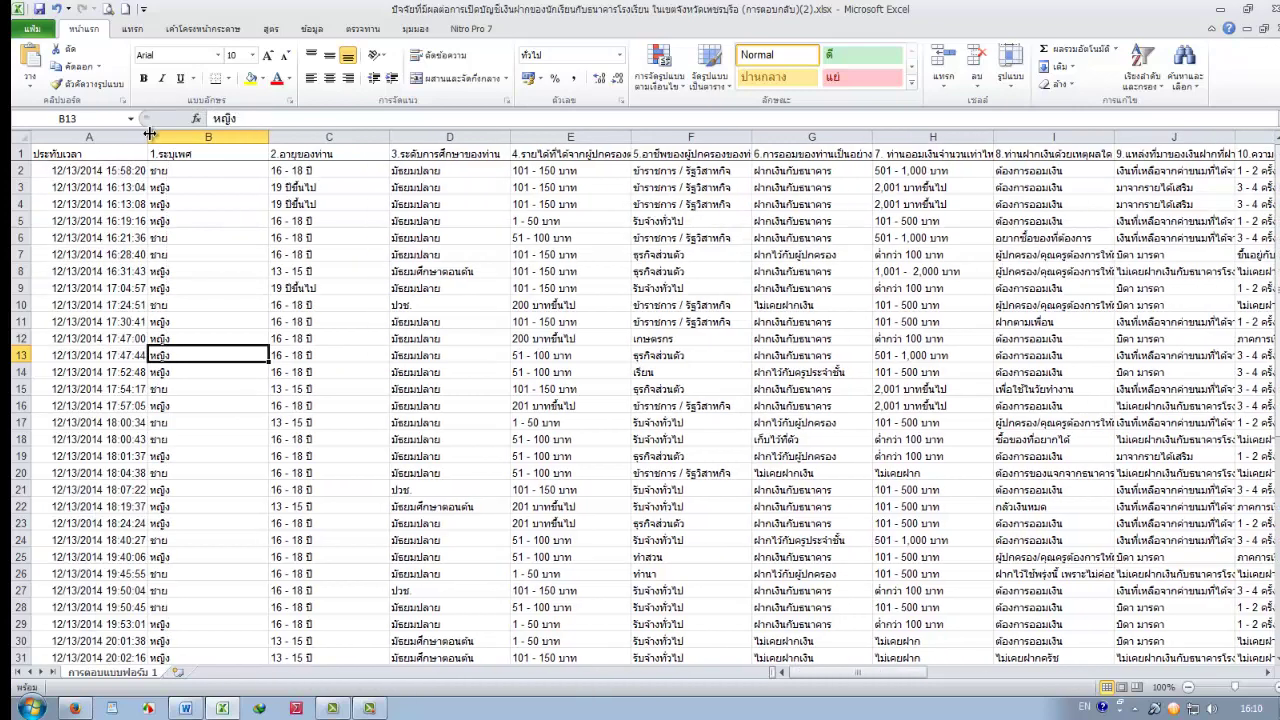
{"action": "left_click", "coordinate": [205, 137]}
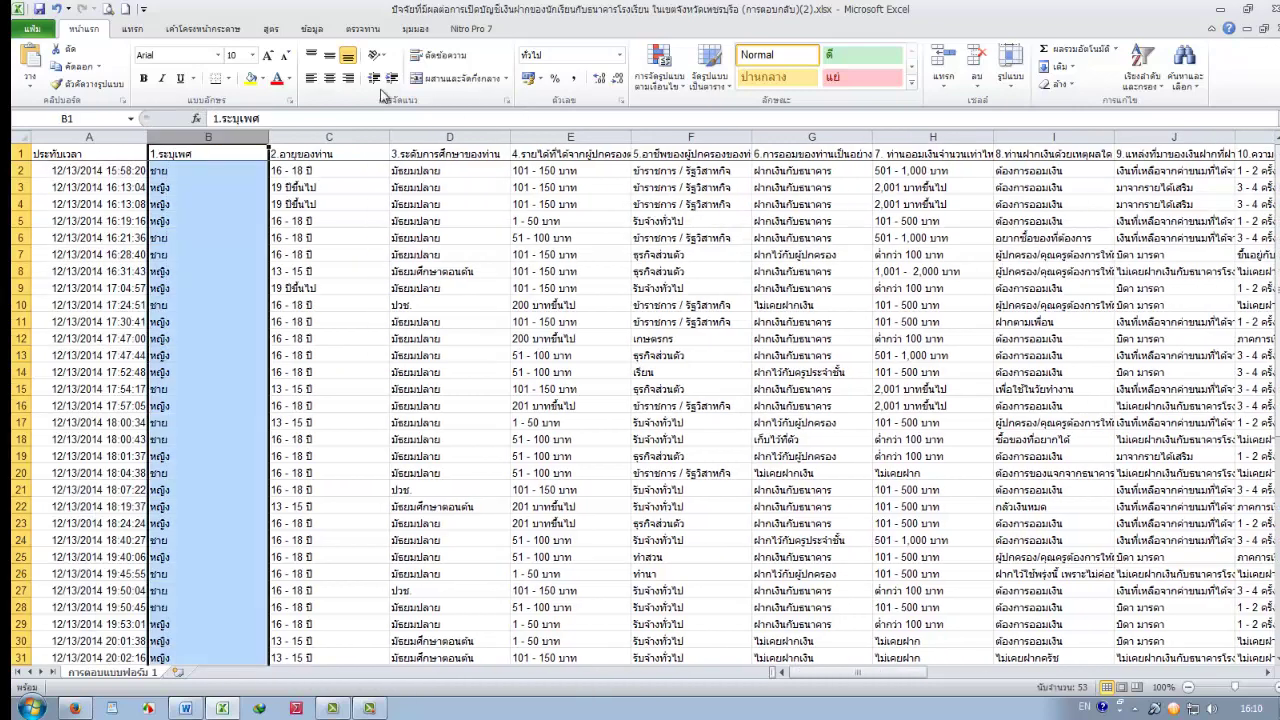
{"action": "left_click", "coordinate": [329, 78]}
{"action": "left_click", "coordinate": [424, 325]}
Find the ชาย answers in the 1.ระบุเพศ column and replace them with 1, two individually and all the rest at once
{"action": "left_click", "coordinate": [241, 187]}
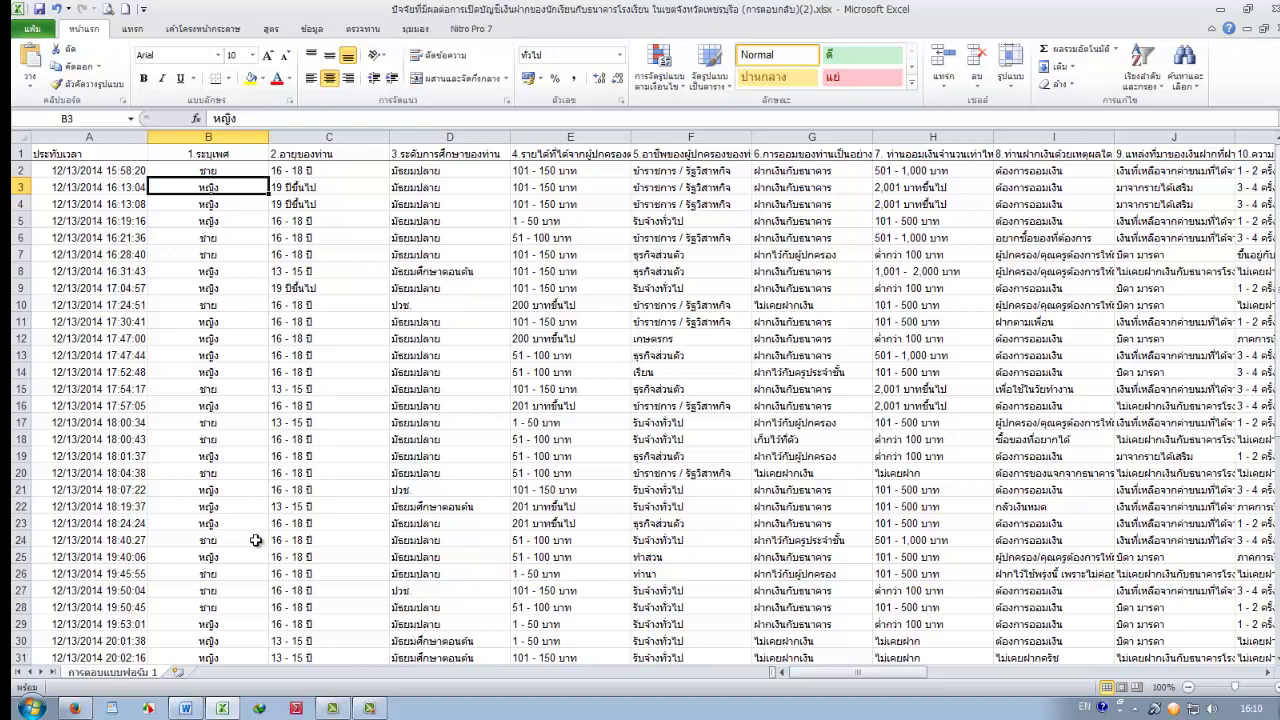
{"action": "key", "text": "ctrl+h"}
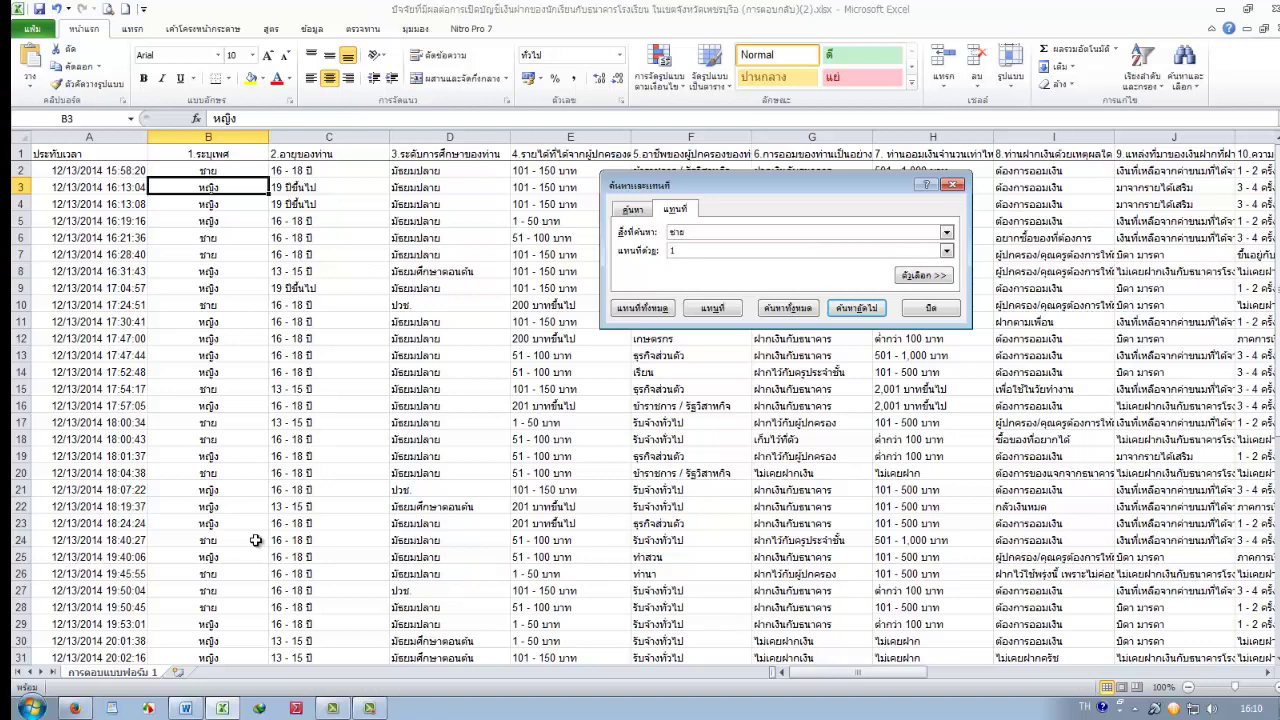
{"action": "left_click", "coordinate": [788, 308]}
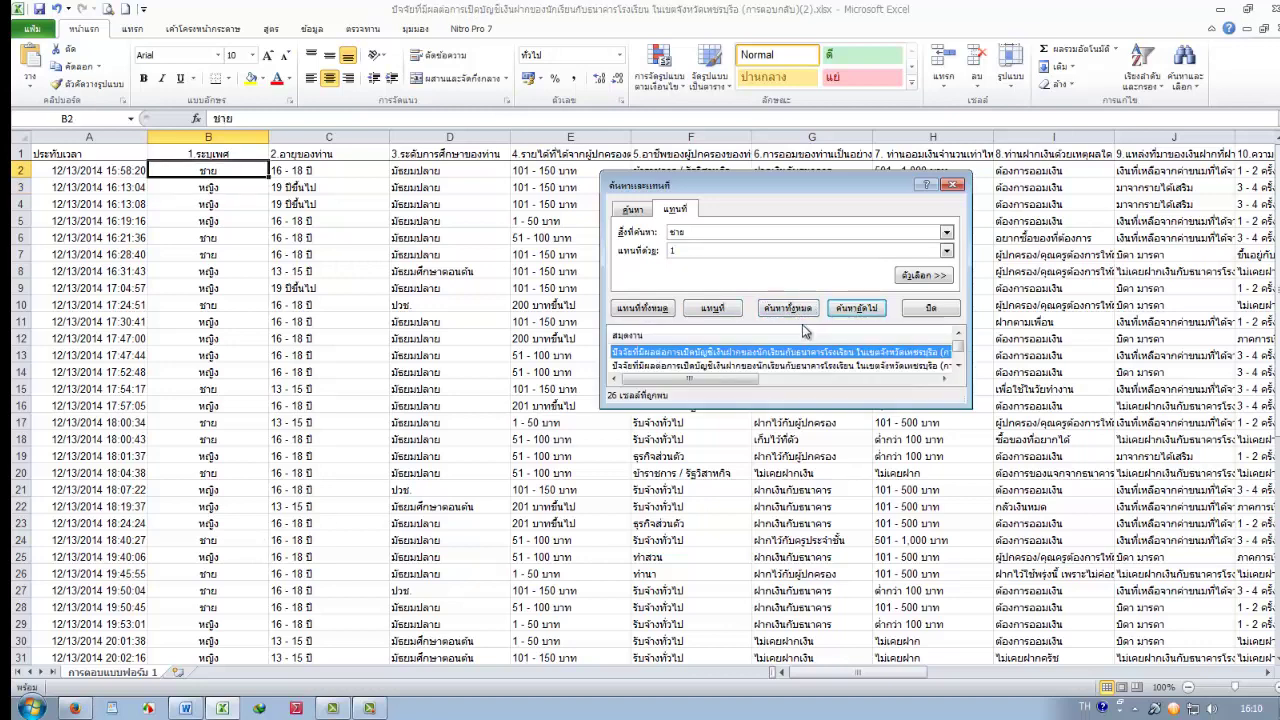
{"action": "left_click", "coordinate": [712, 310]}
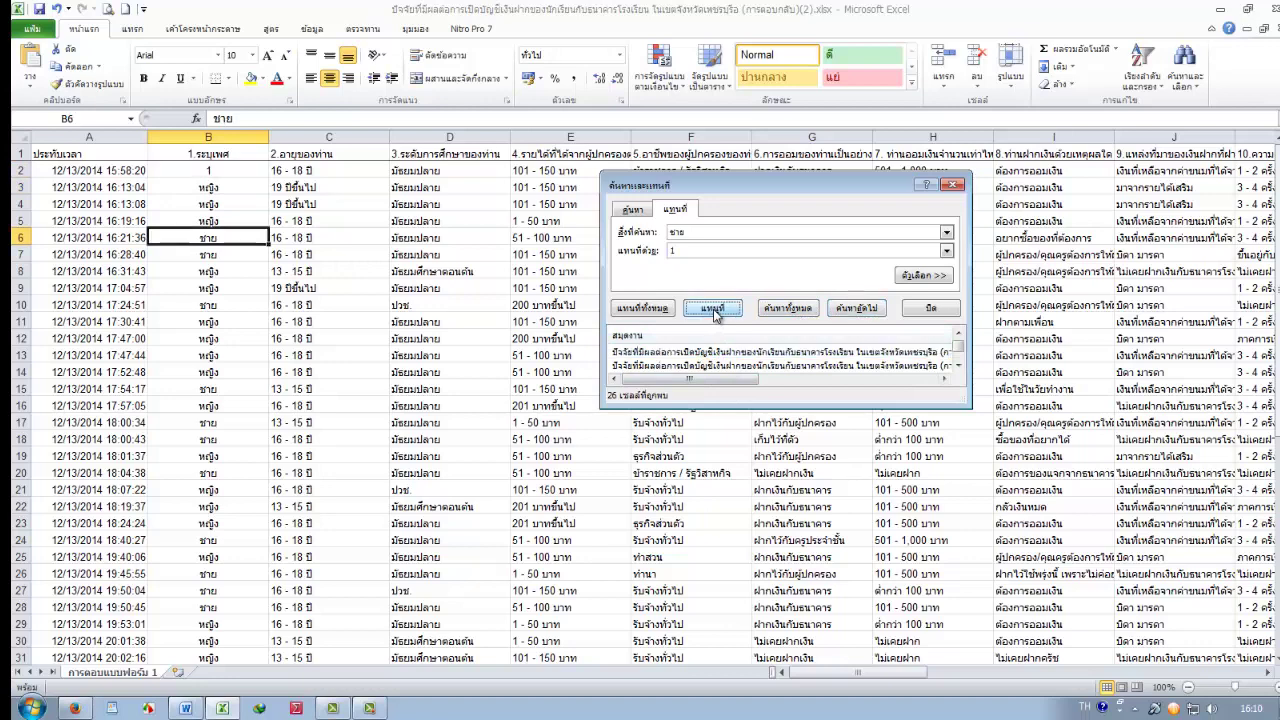
{"action": "left_click", "coordinate": [223, 171]}
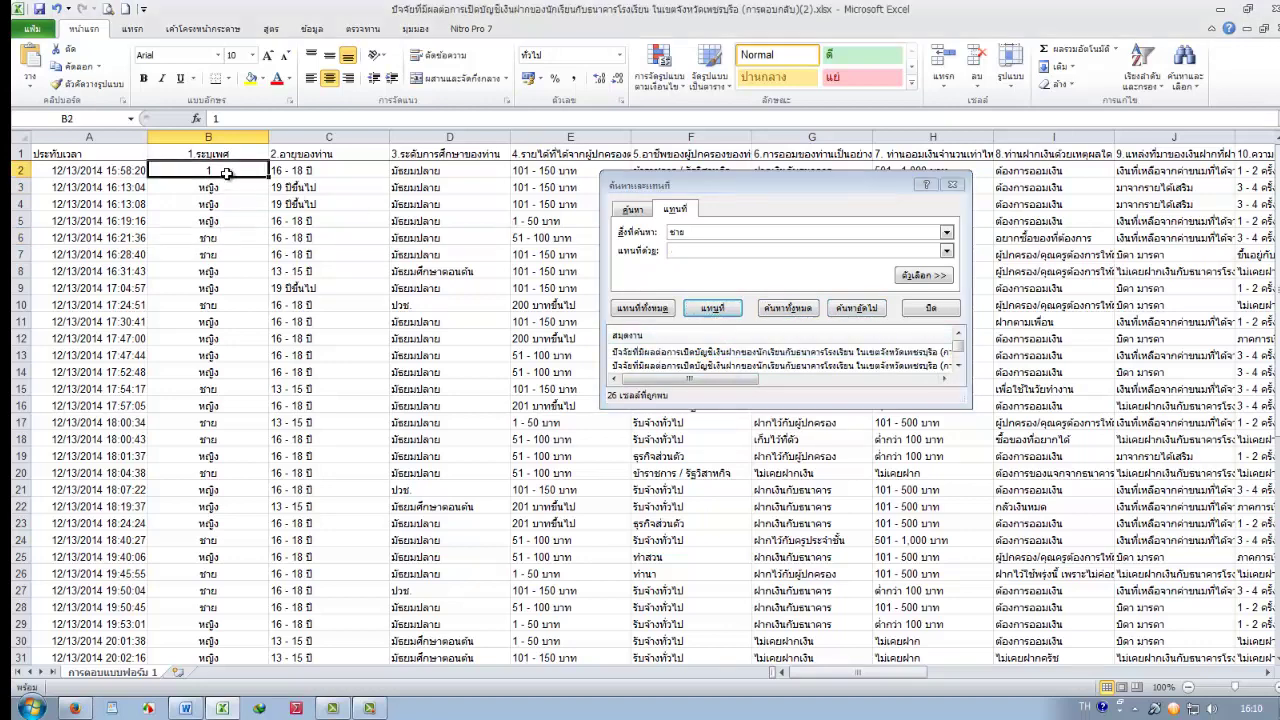
{"action": "left_click", "coordinate": [780, 310]}
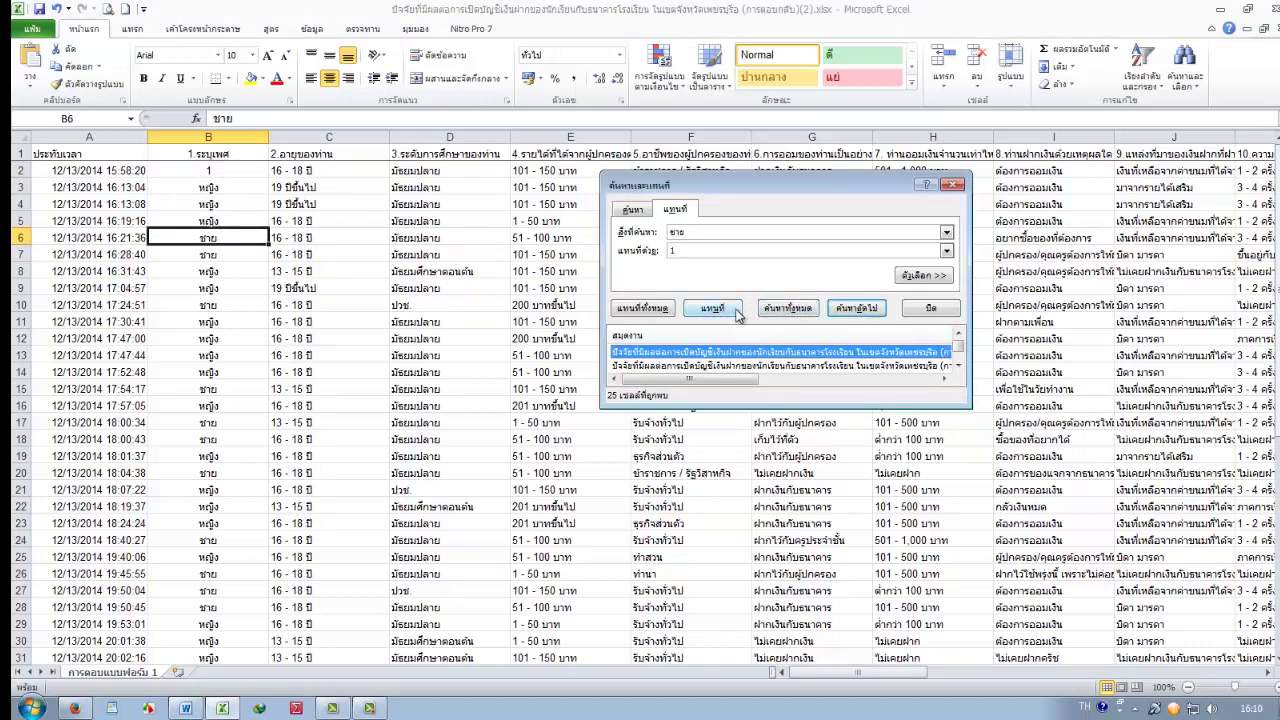
{"action": "left_click", "coordinate": [712, 310]}
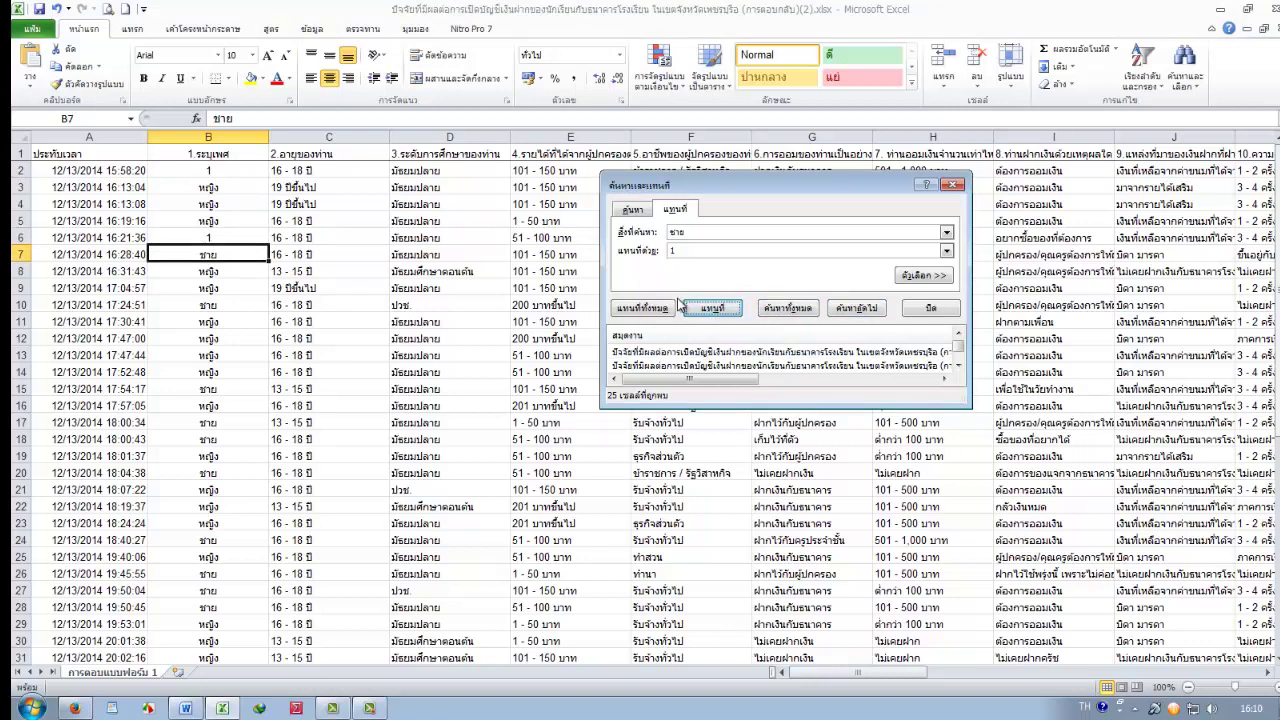
{"action": "left_click", "coordinate": [652, 310]}
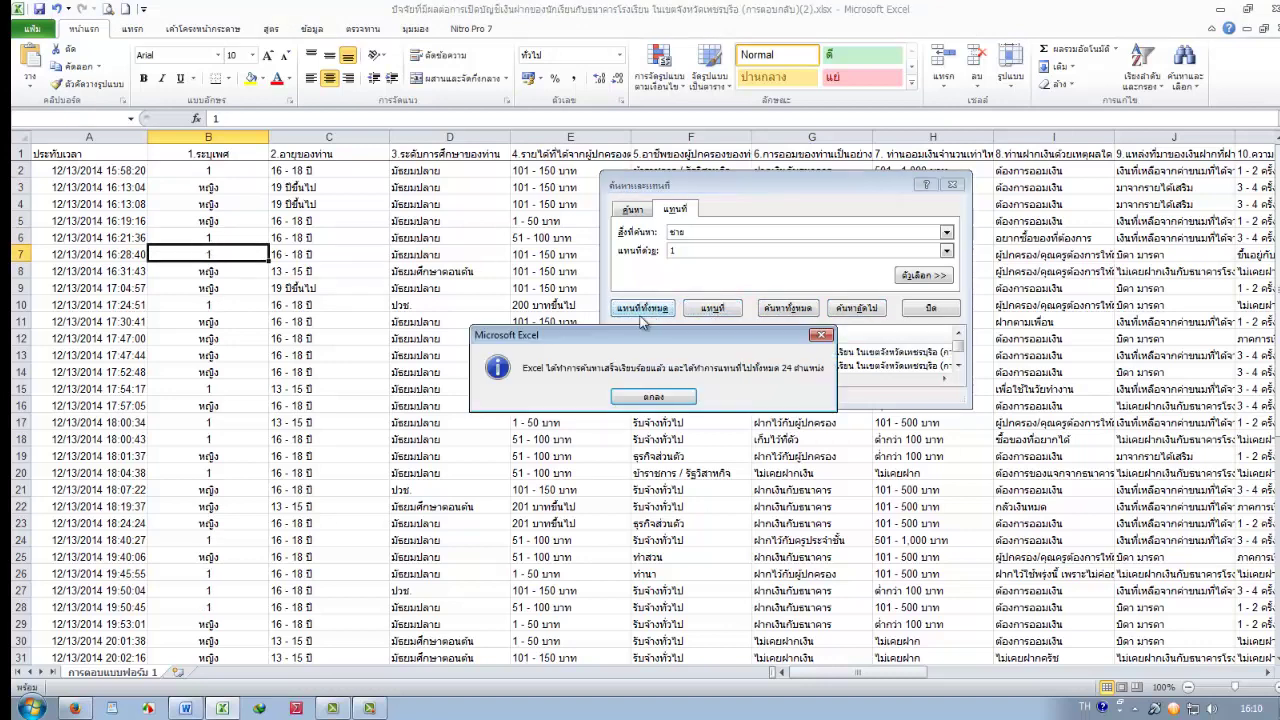
{"action": "key", "text": "Return"}
{"action": "left_click", "coordinate": [234, 172]}
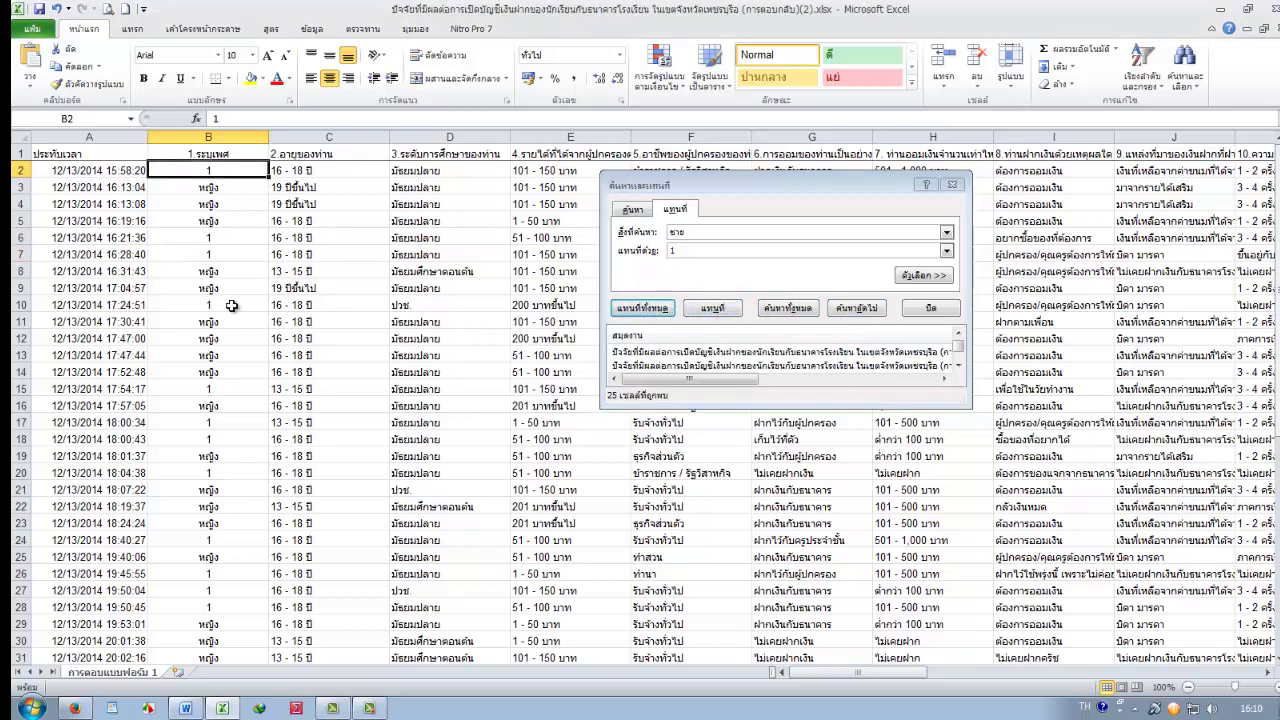
Replace every หญิง answer in the 1.ระบุเพศ column with 2, one individually and the rest at once, and close Find and Replace
{"action": "left_click", "coordinate": [636, 234]}
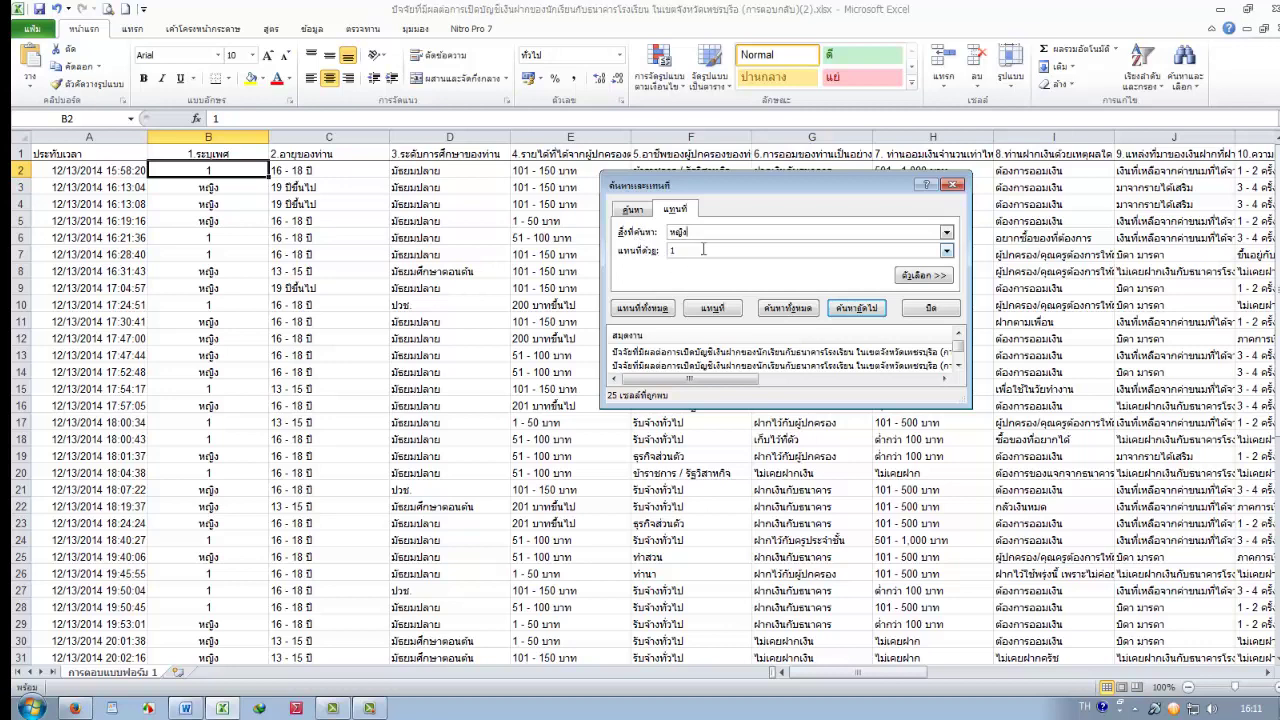
{"action": "type", "text": "3"}
{"action": "key", "text": "BackSpace"}
{"action": "type", "text": "2"}
{"action": "left_click", "coordinate": [856, 308]}
{"action": "left_click", "coordinate": [718, 312]}
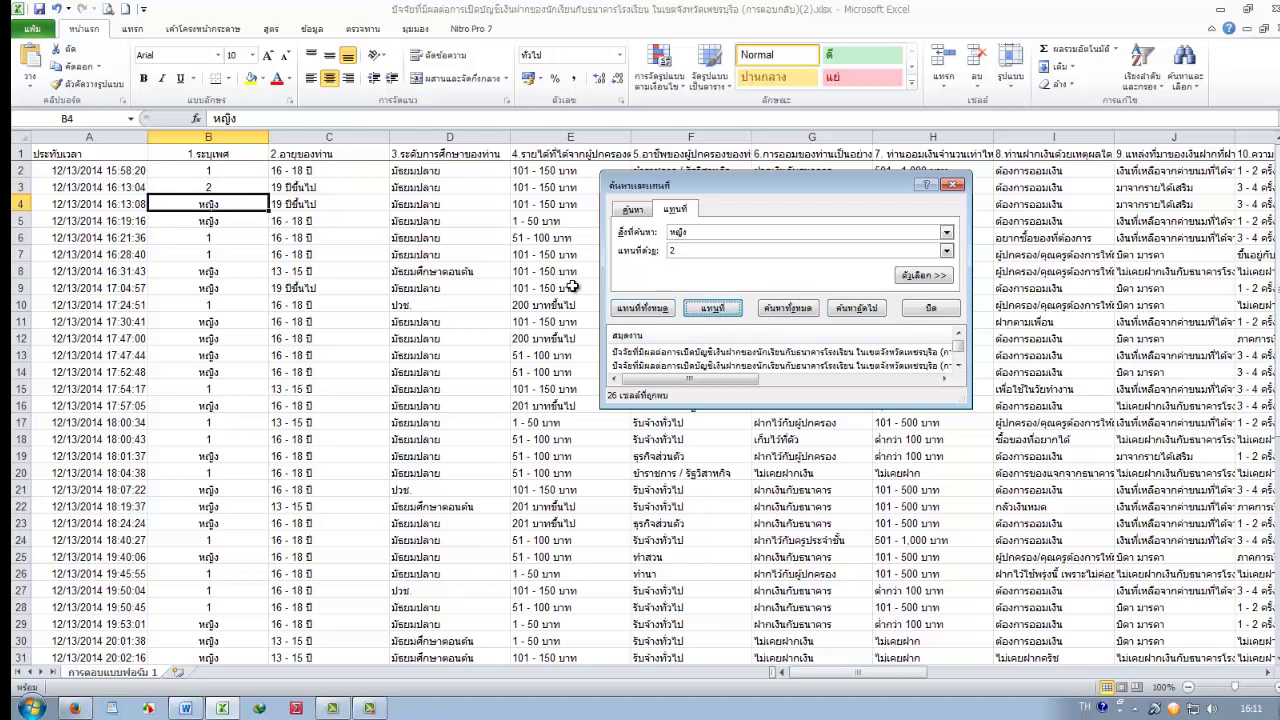
{"action": "left_click", "coordinate": [656, 309]}
{"action": "left_click", "coordinate": [665, 399]}
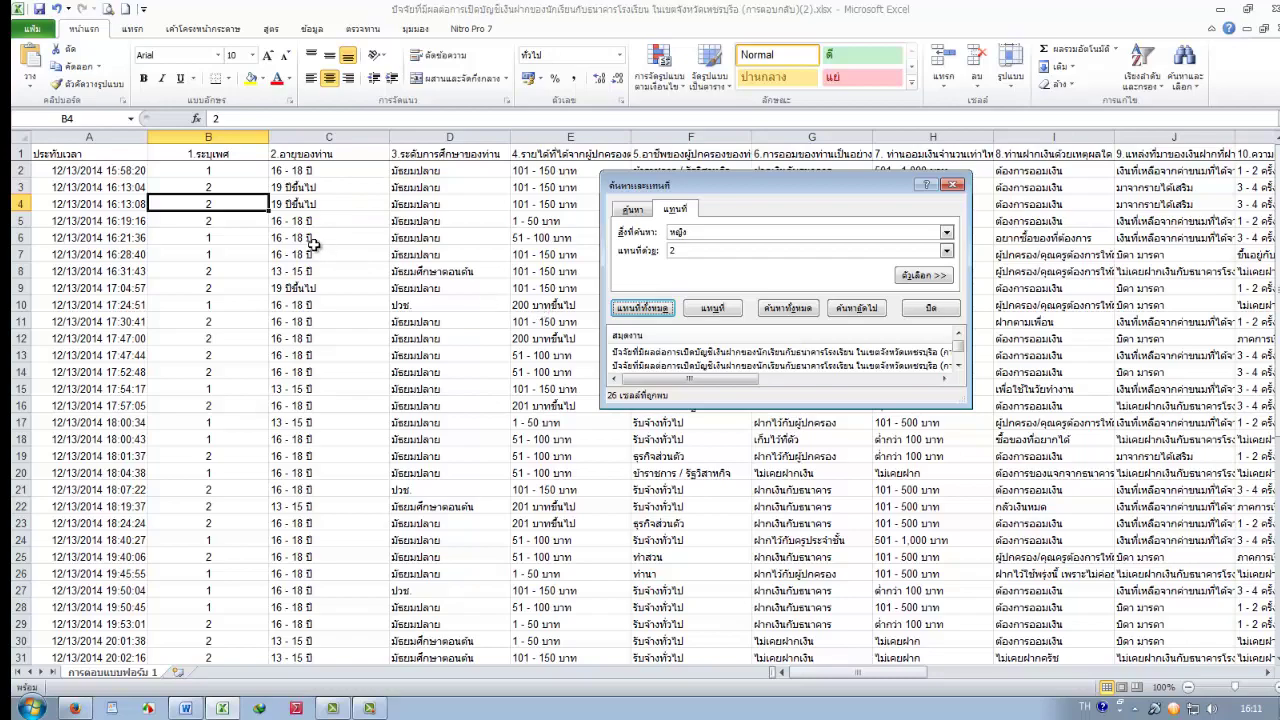
{"action": "left_click_drag", "start_coordinate": [844, 674], "coordinate": [760, 676]}
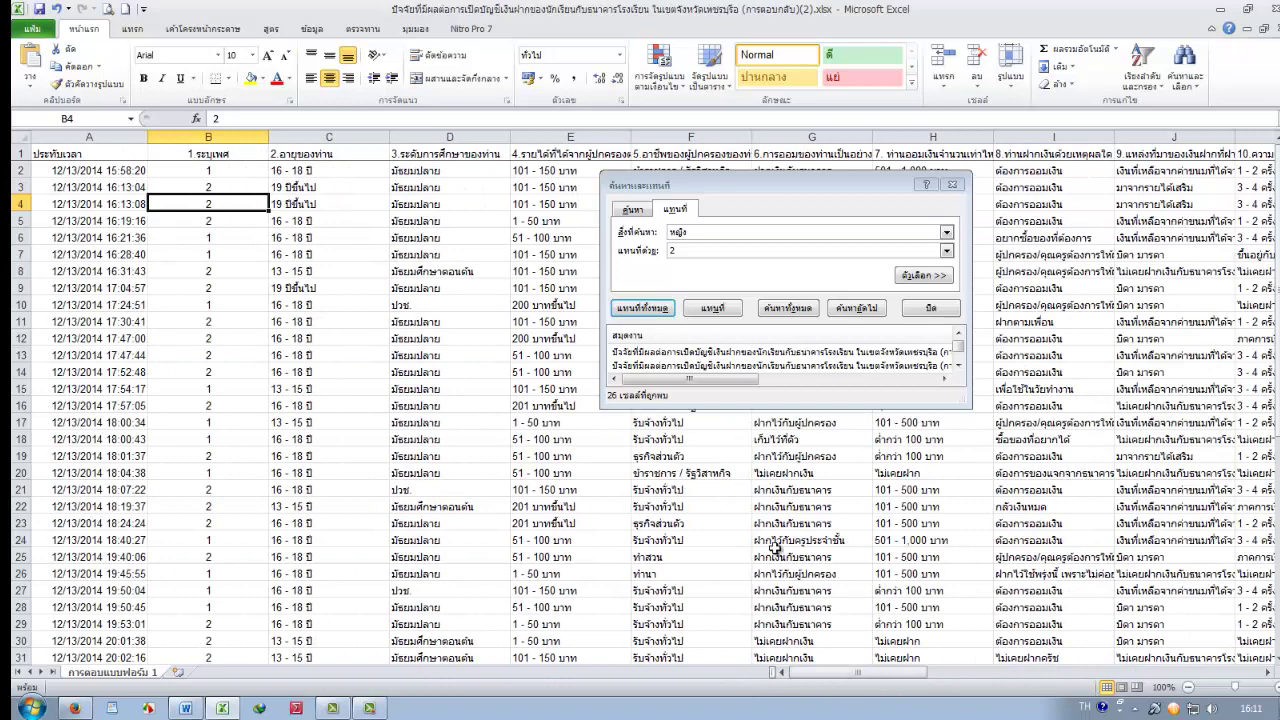
{"action": "left_click", "coordinate": [931, 309]}
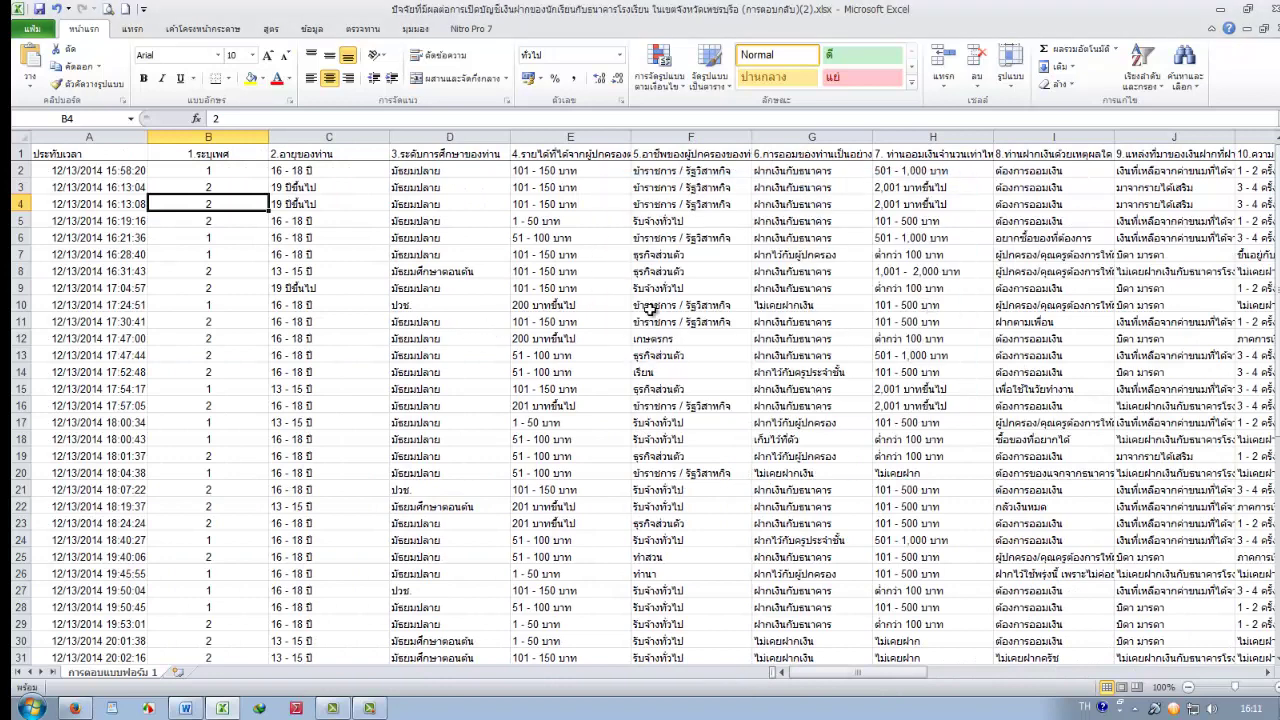